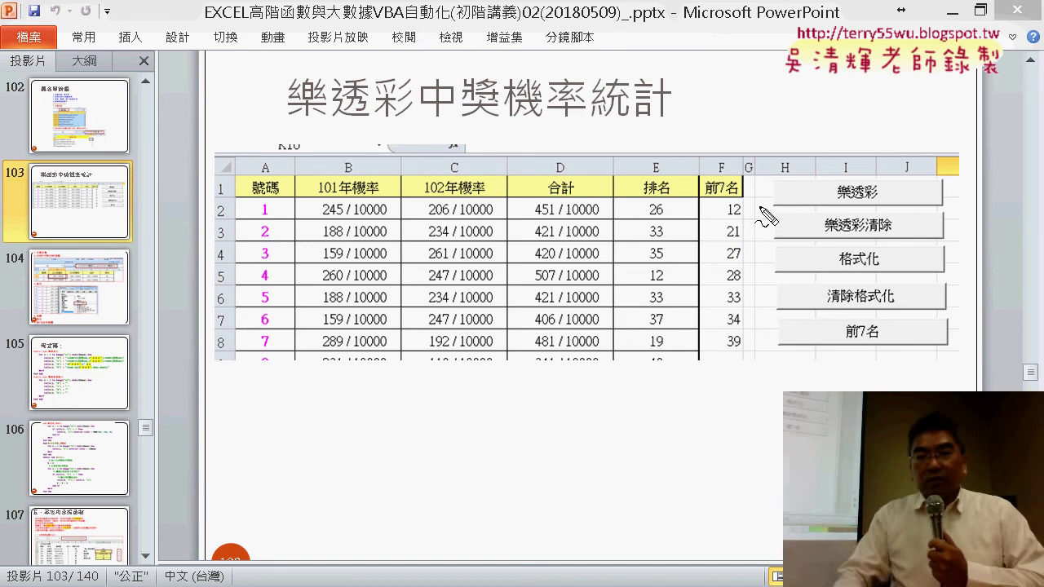
- Circle the pictured 樂透彩 button and draw red ink arrows down columns B, C, D and E
left_click_drag(874, 208, 877, 193)
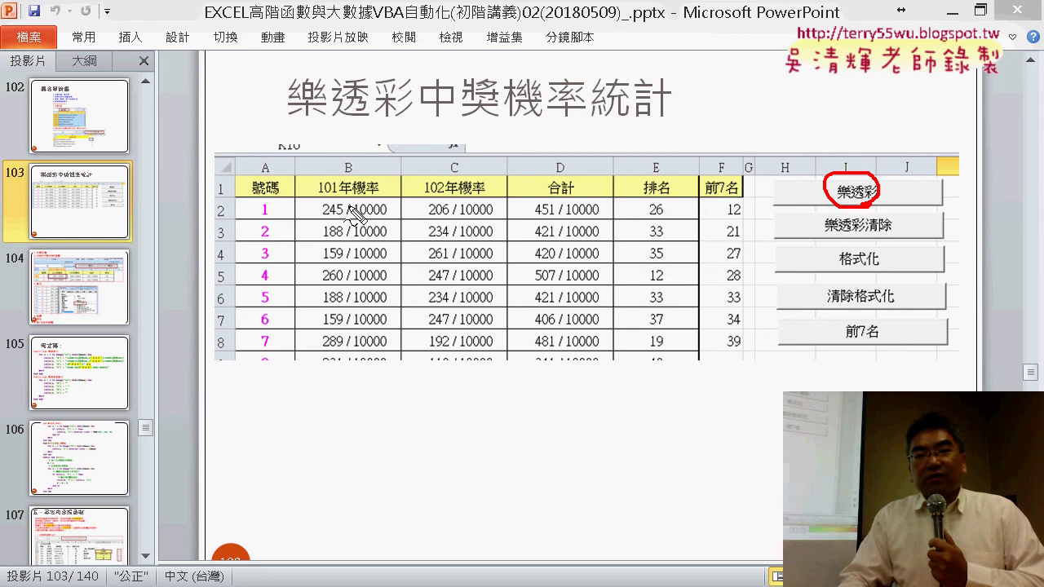
left_click_drag(349, 205, 375, 299)
left_click_drag(453, 203, 446, 346)
mouse_move(423, 310)
left_mouse_down()
mouse_move(444, 361)
mouse_move(488, 304)
left_mouse_up()
left_click_drag(568, 206, 585, 287)
left_click_drag(534, 285, 558, 322)
mouse_move(661, 206)
left_mouse_down()
mouse_move(649, 332)
mouse_move(671, 315)
left_mouse_up()
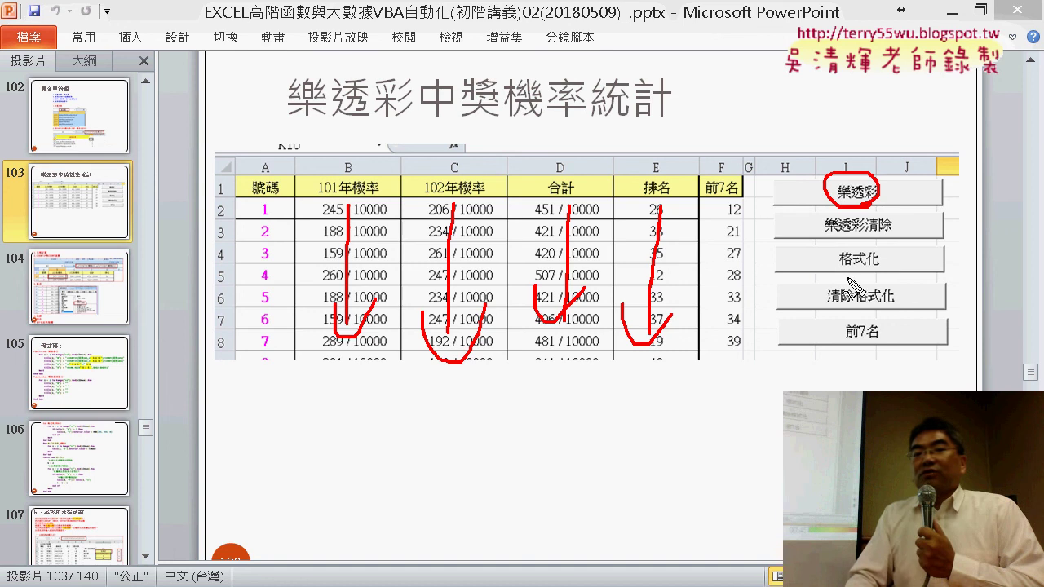
- Circle the 格式化, 清除格式化 and 前7名 buttons, headers A and E, and mark row 2
left_click_drag(848, 273, 858, 270)
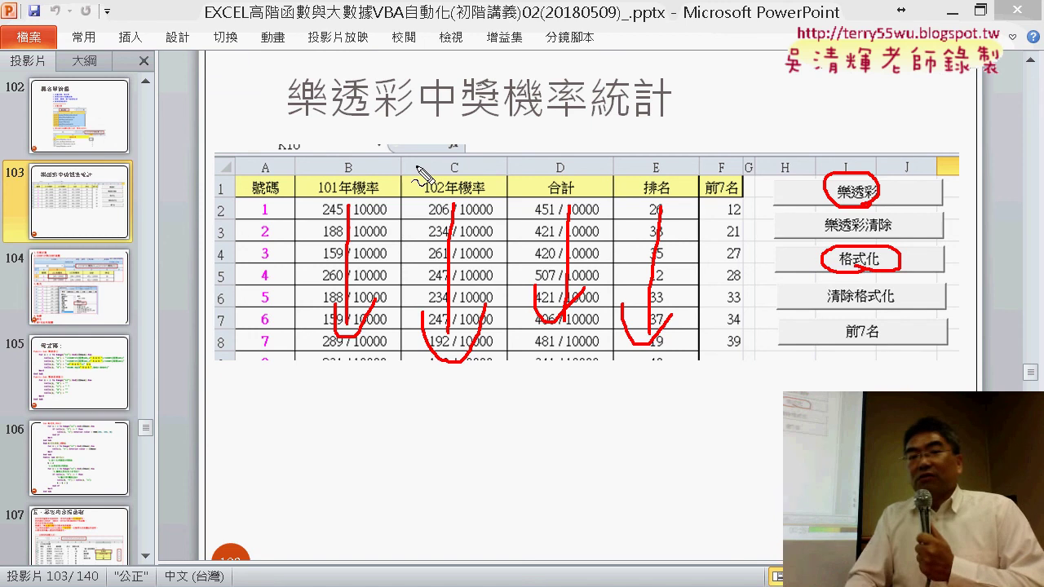
left_click_drag(229, 195, 222, 222)
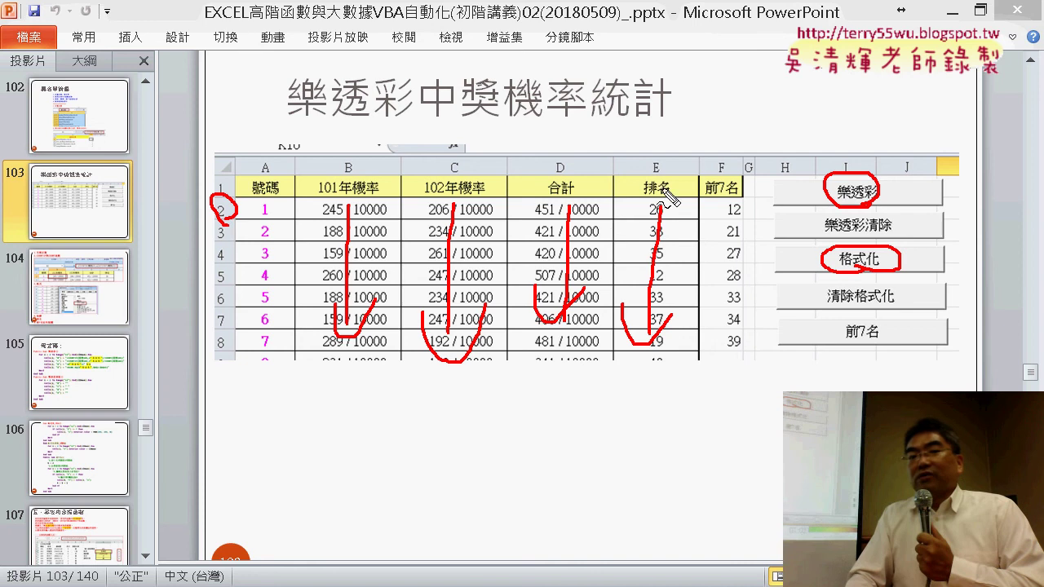
left_click_drag(673, 176, 665, 186)
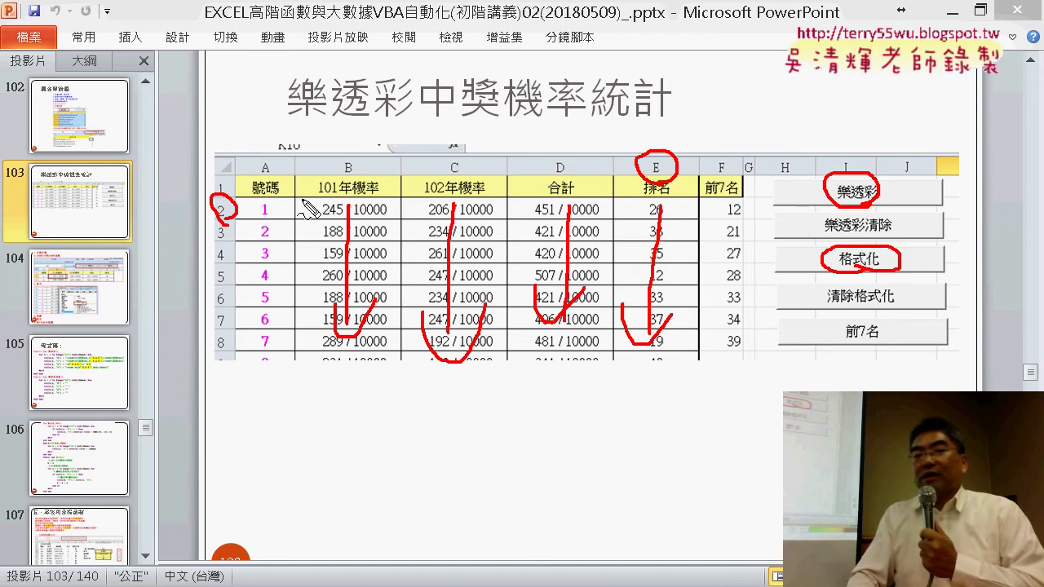
left_click_drag(261, 155, 279, 181)
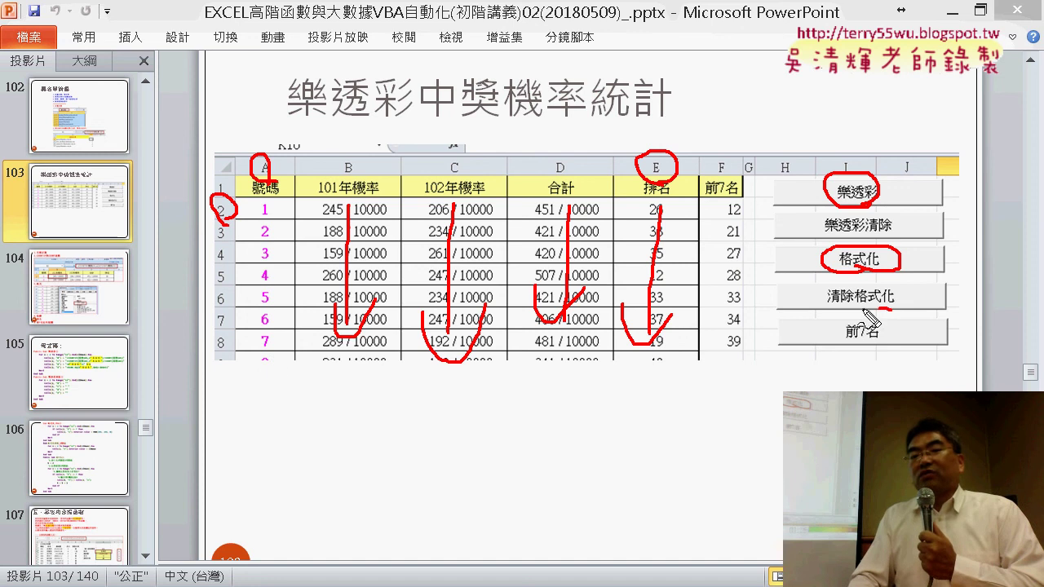
left_click_drag(881, 318, 893, 309)
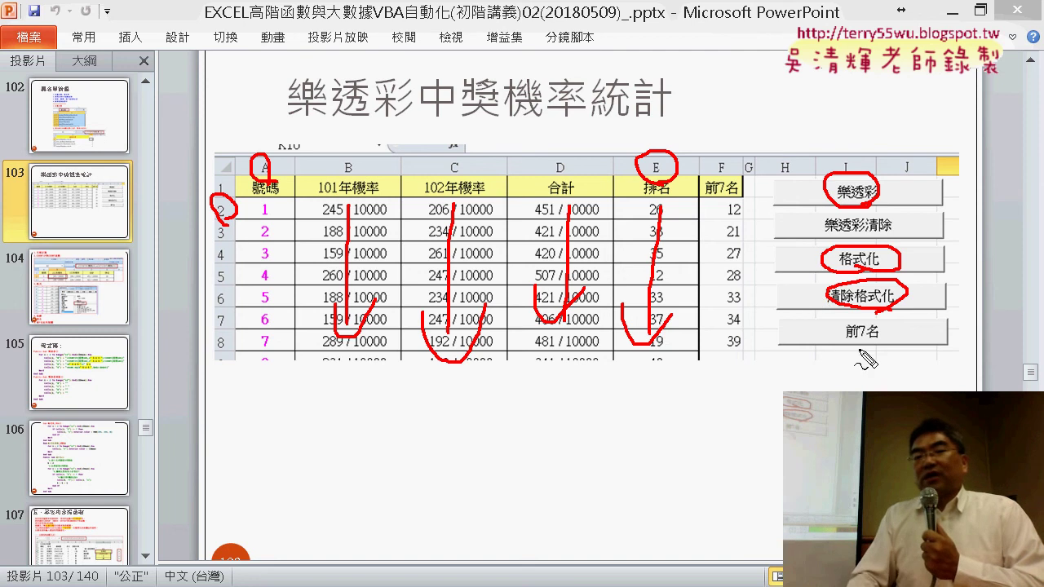
left_click_drag(858, 350, 873, 350)
- Bracket column F rows 2–8, arc column A to E, then erase all ink
left_click_drag(724, 205, 717, 355)
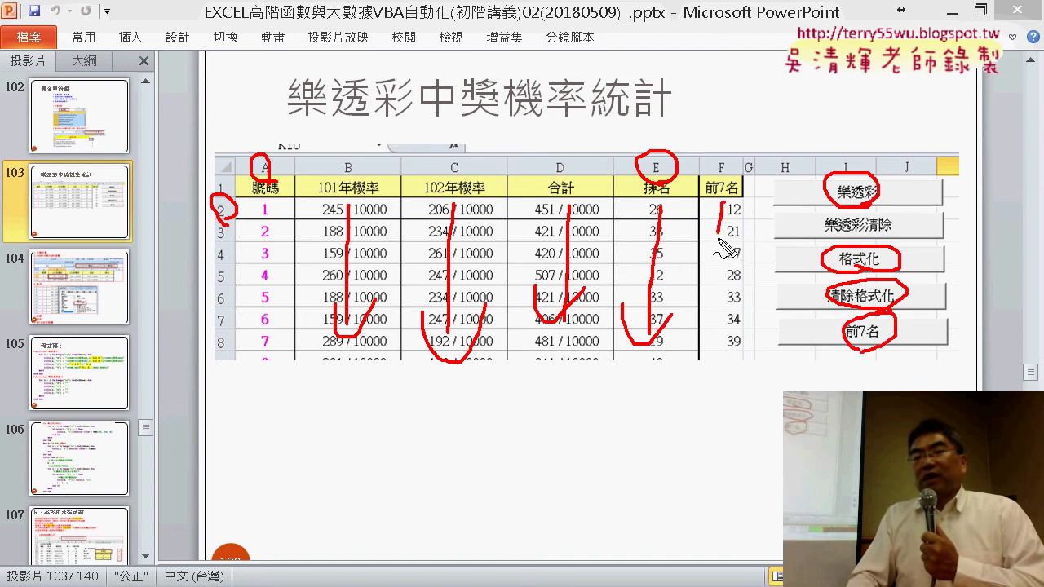
left_click_drag(727, 202, 731, 362)
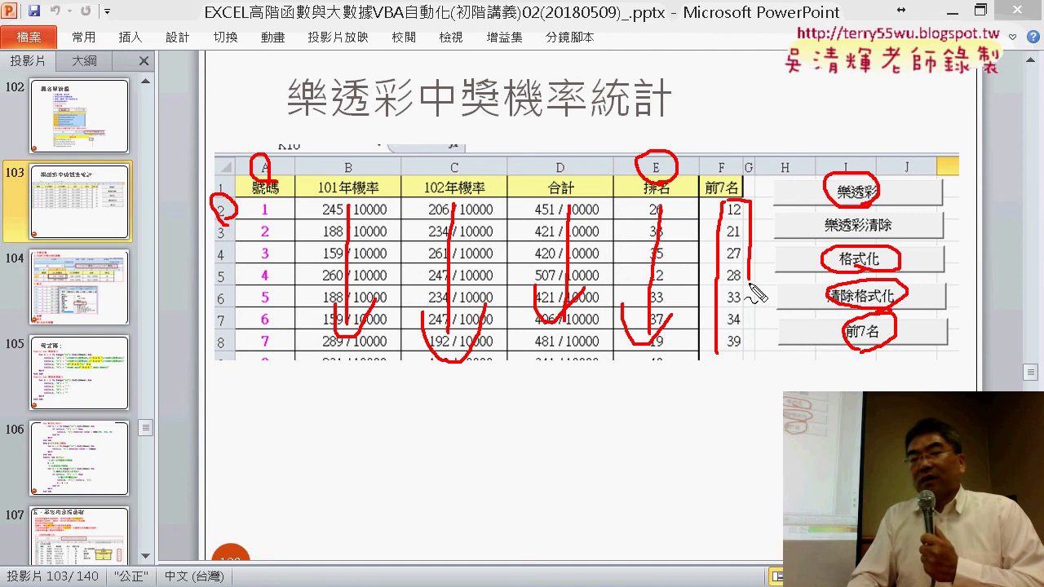
mouse_move(269, 173)
left_mouse_down()
mouse_move(657, 176)
mouse_move(716, 194)
mouse_move(682, 210)
left_mouse_up()
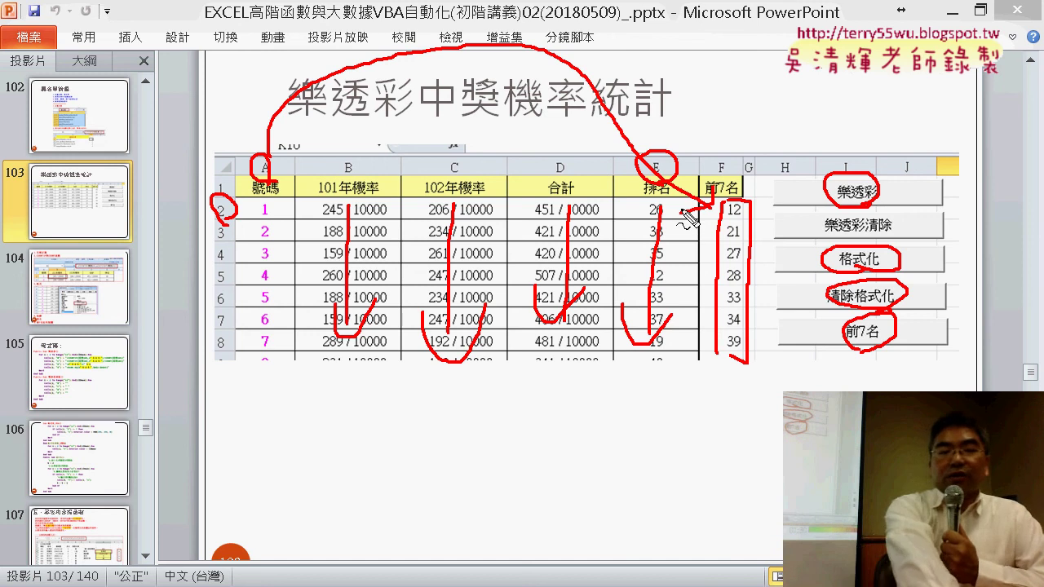
key("Escape")
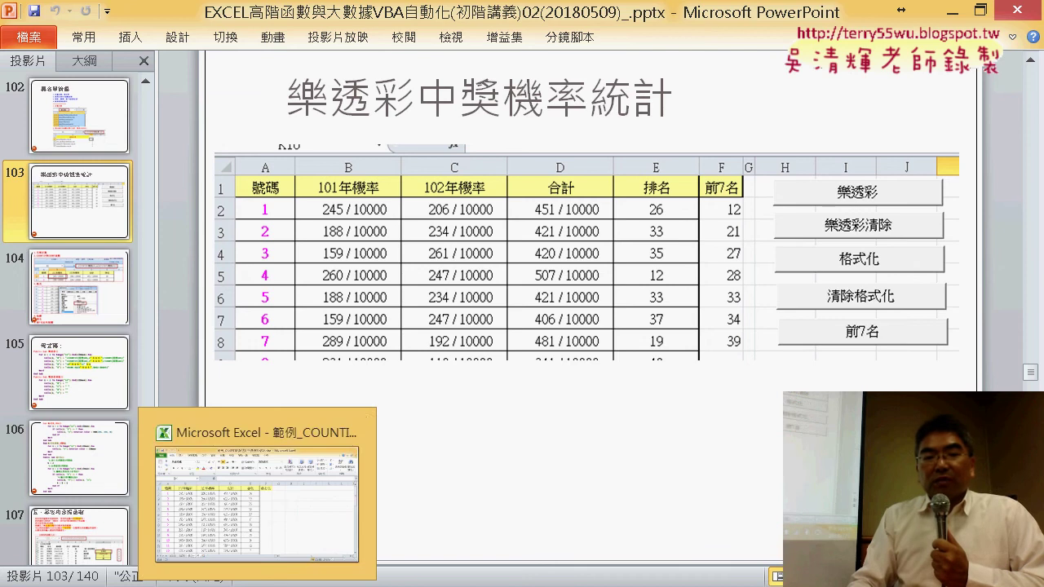
- In the Excel workbook, inspect the B2 COUNTIF, D2 =B2+C2 and E2 RANK.EQ formulas, then show the 開發人員 tab
left_click(245, 481)
left_click(562, 232)
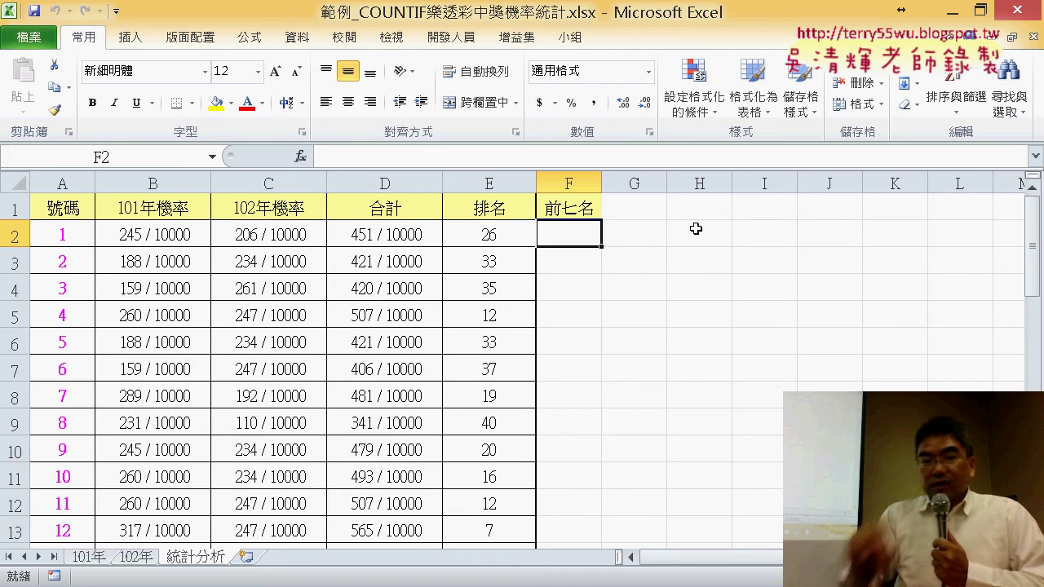
left_click(151, 240)
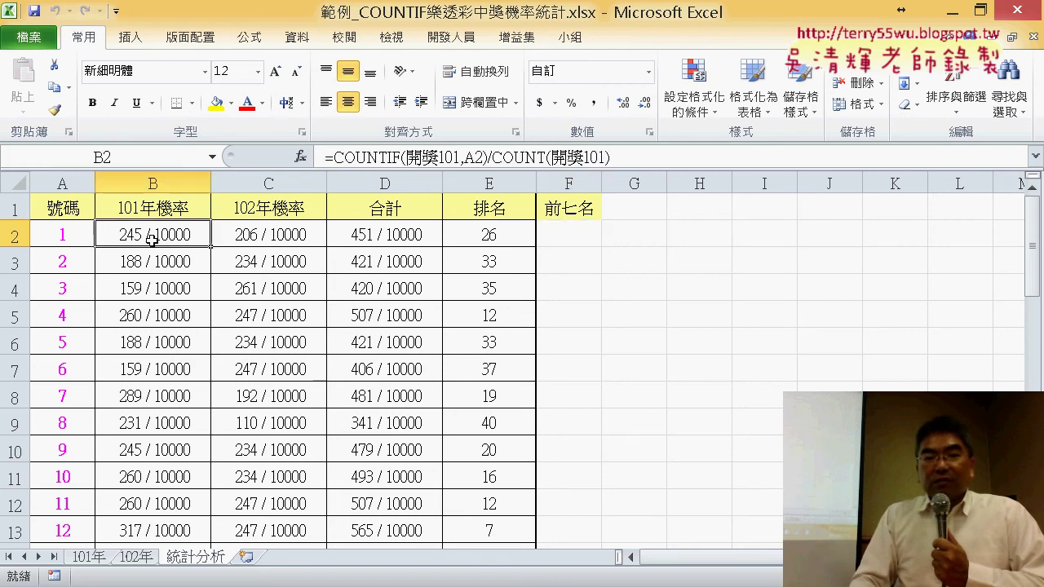
left_click(293, 239)
left_click(400, 237)
left_click(469, 236)
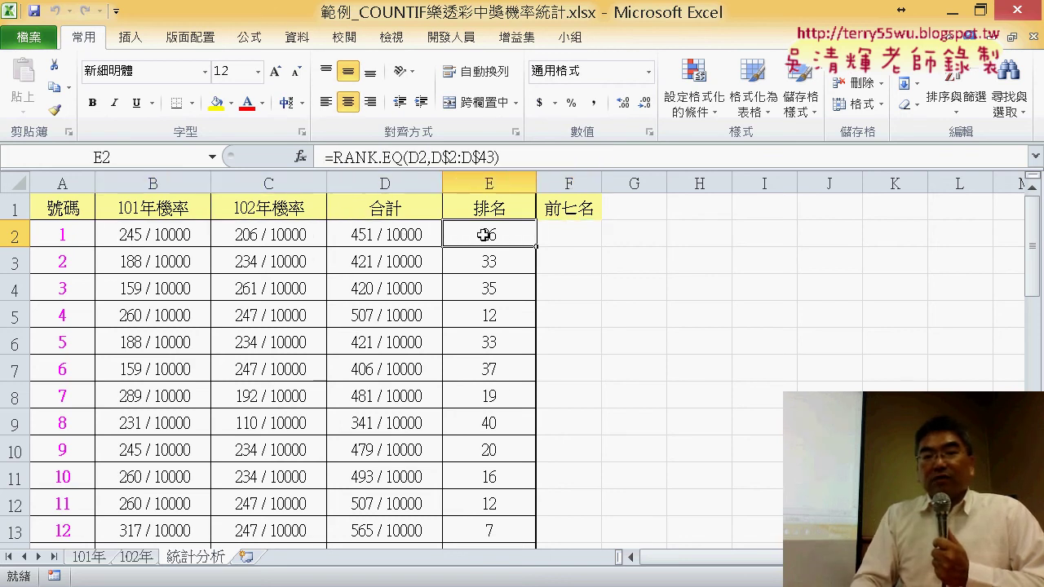
left_click(373, 236)
left_click(134, 239)
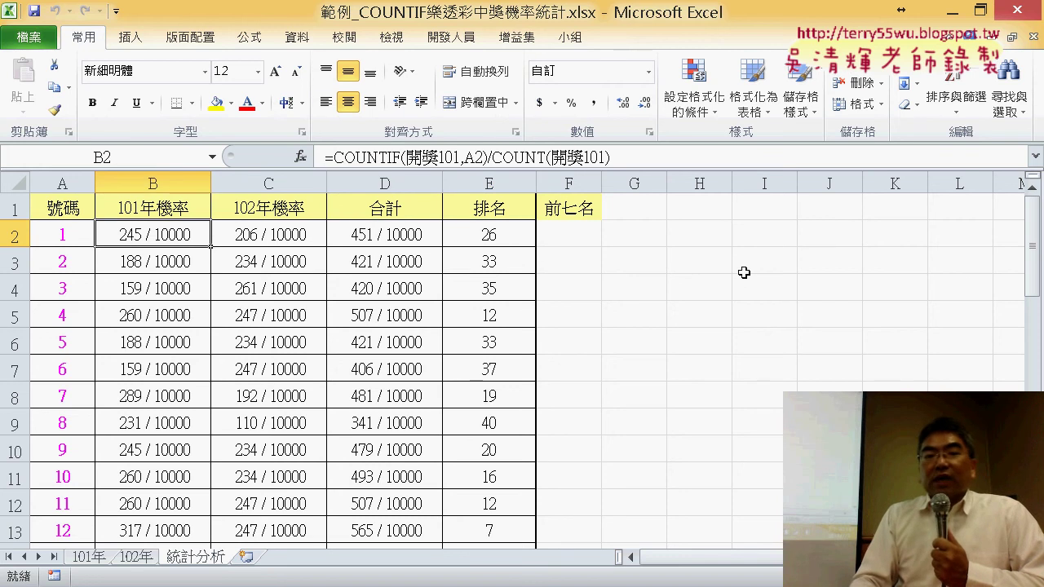
left_click(446, 45)
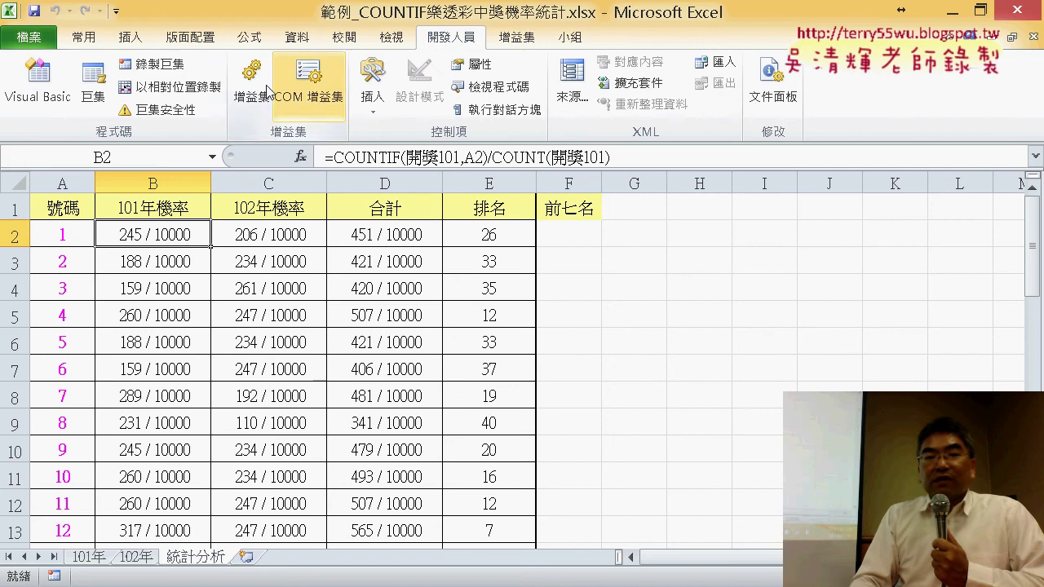
- Open the Visual Basic editor and insert a new Module1 via 工作表2 > 插入 > 模組
left_click(52, 108)
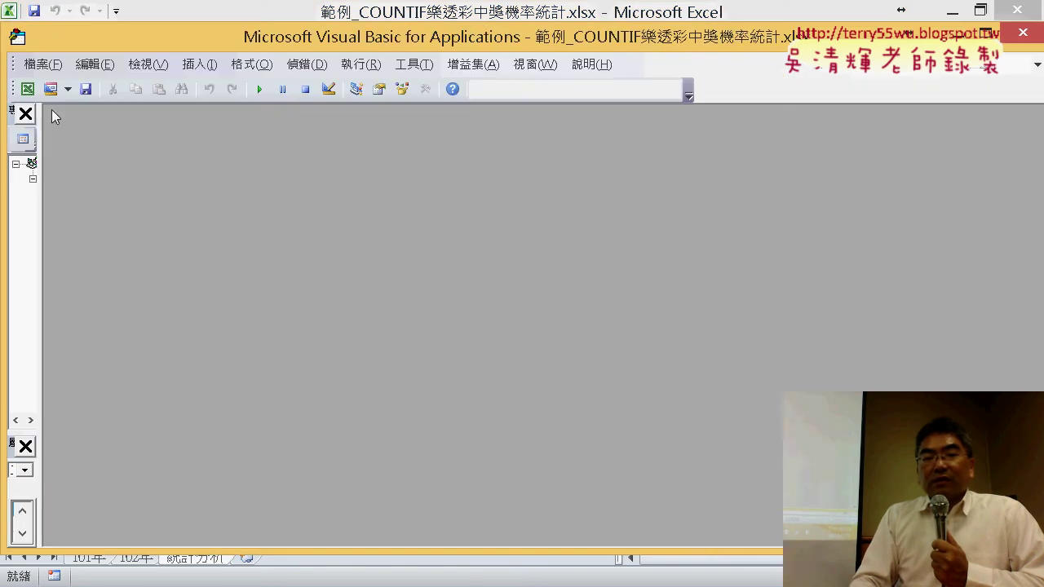
left_click_drag(42, 158, 247, 158)
right_click(126, 222)
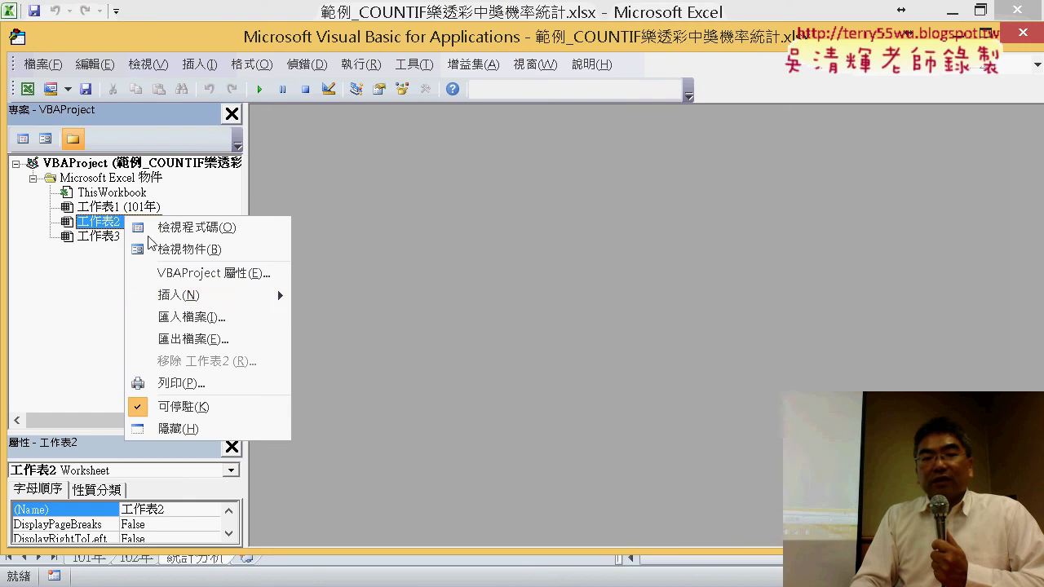
mouse_move(180, 295)
left_click(346, 318)
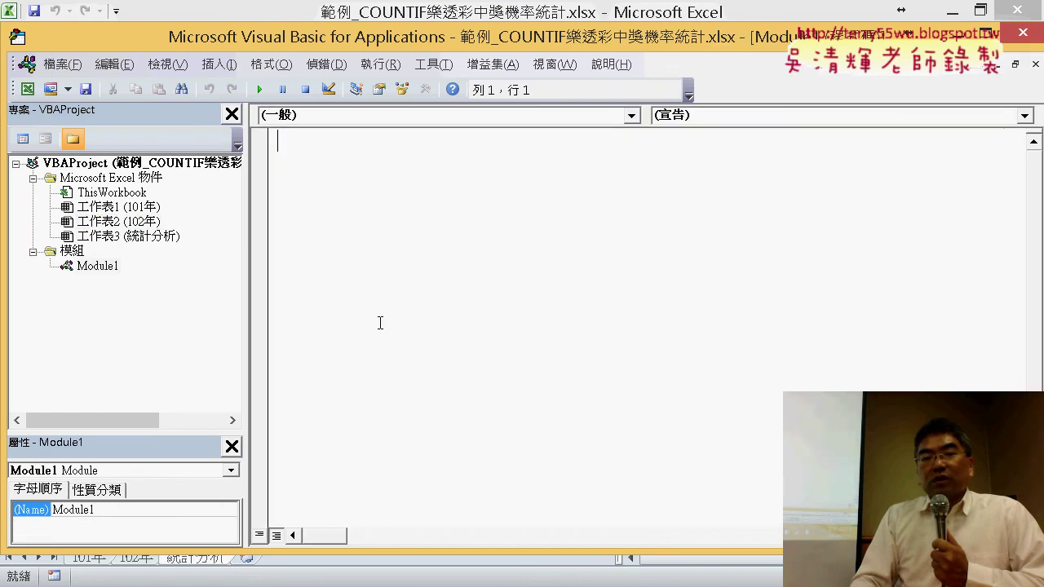
left_click_drag(440, 37, 549, 46)
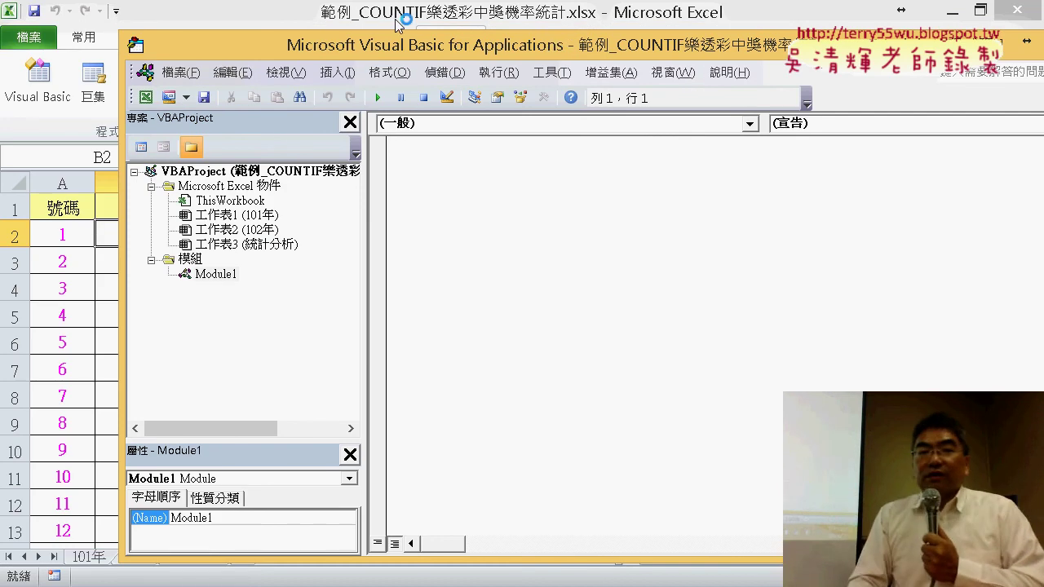
- Add a public Sub procedure named 樂透彩 through 插入 > 程序...
left_click(339, 77)
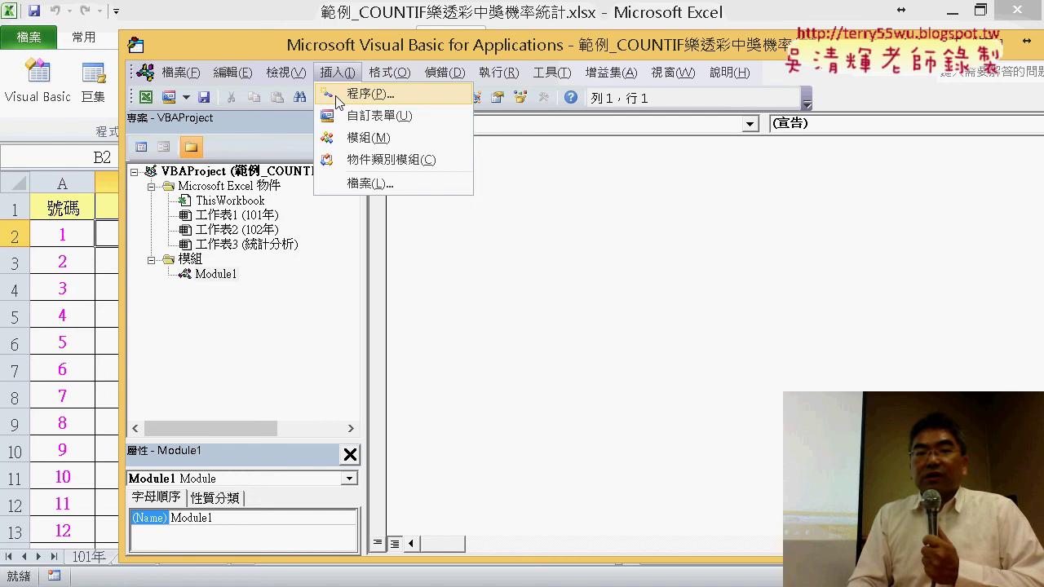
left_click(367, 94)
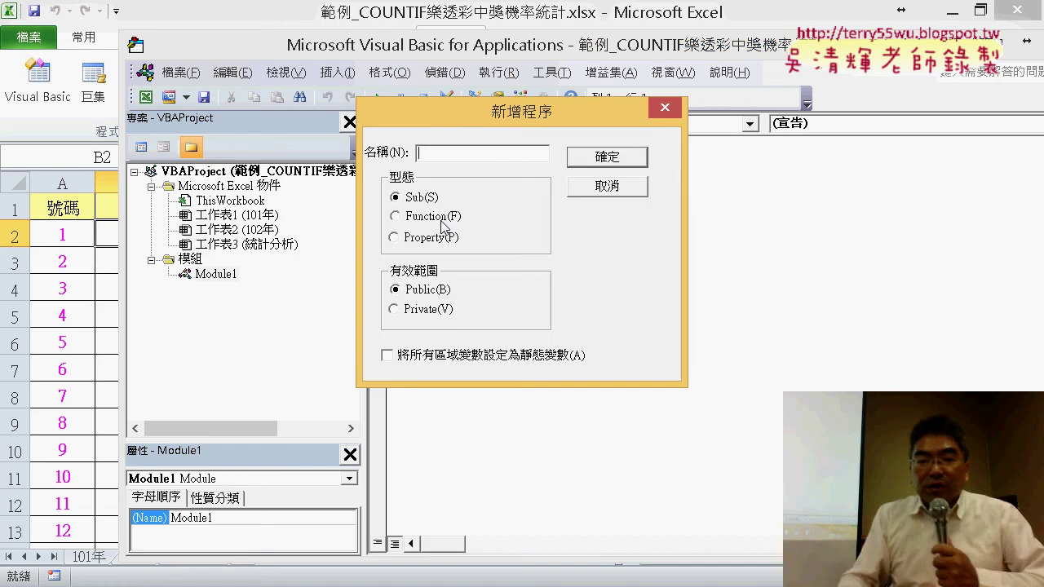
type("ㄉ")
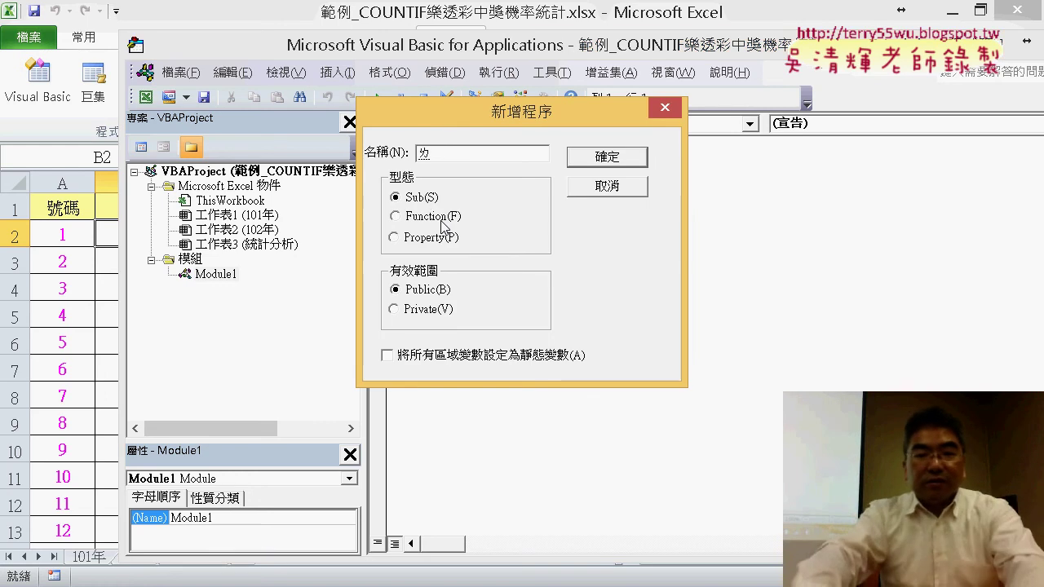
type("樂")
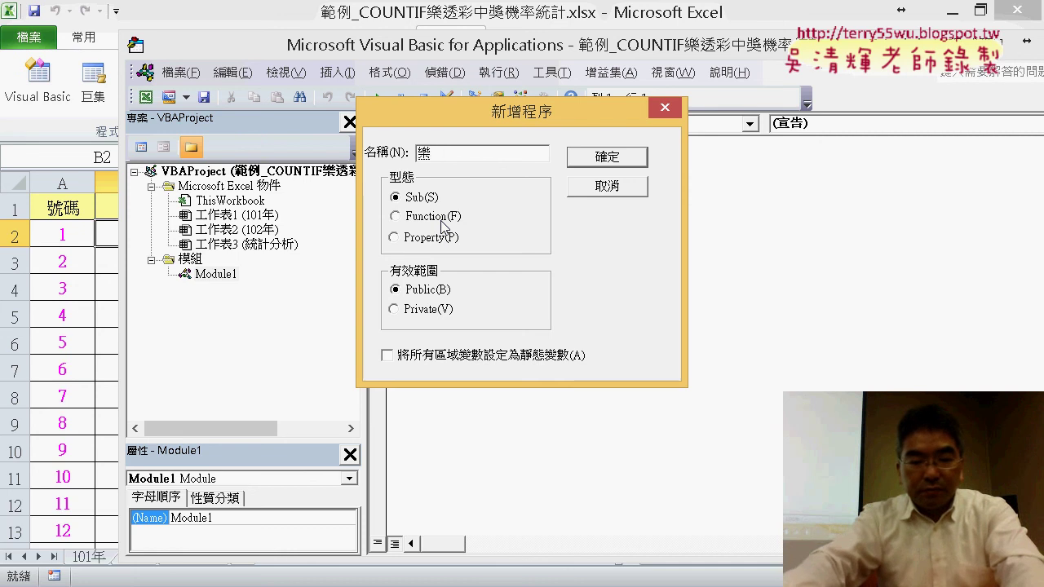
type("透")
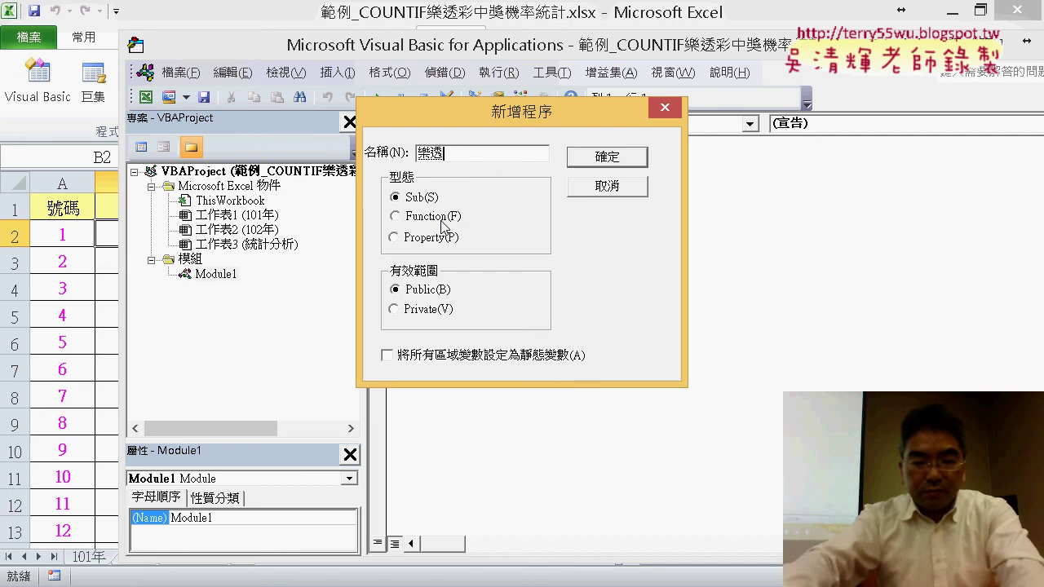
type("ㄘㄞ")
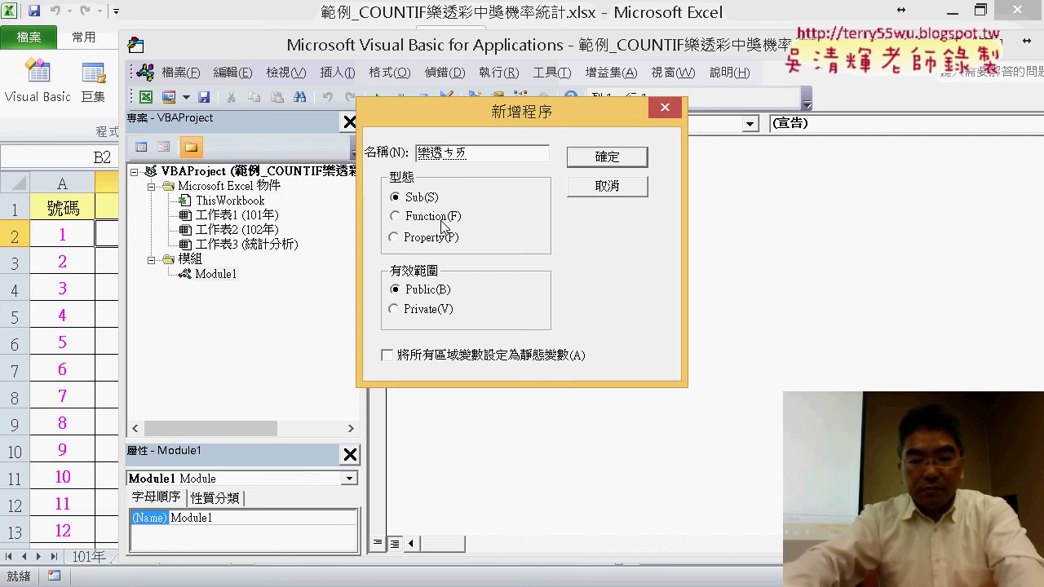
type("彩")
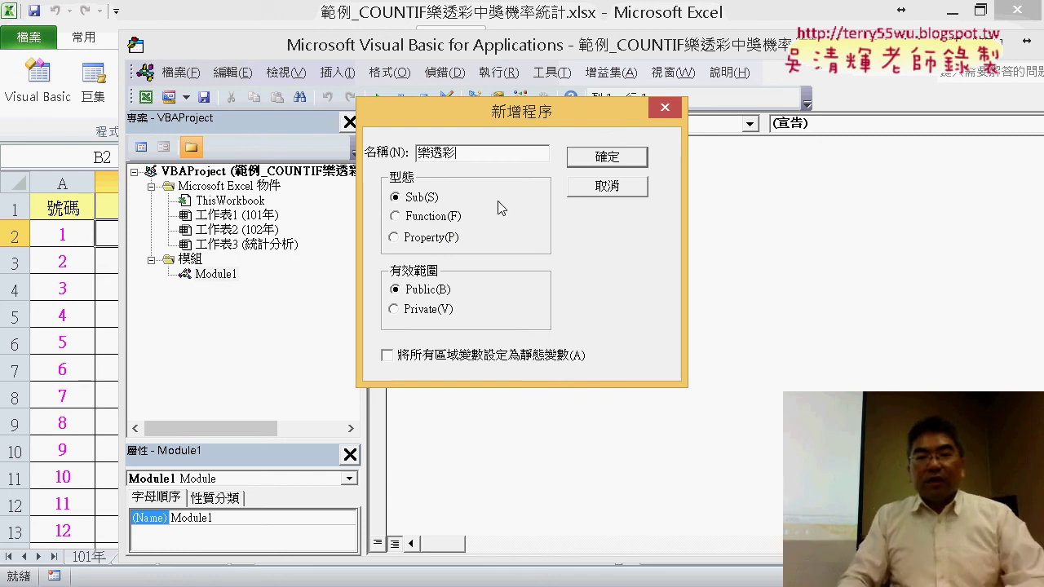
left_click(607, 156)
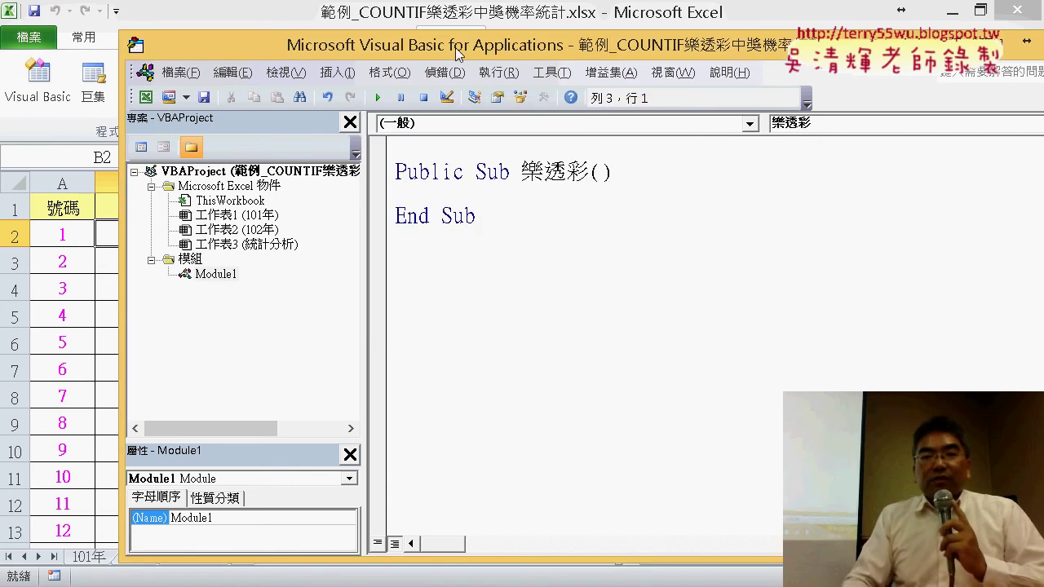
- Write the loop header For i = 2 To Range("A2").End(xlDown).Row in 樂透彩
mouse_move(457, 53)
left_mouse_down()
mouse_move(487, 203)
mouse_move(477, 324)
left_mouse_up()
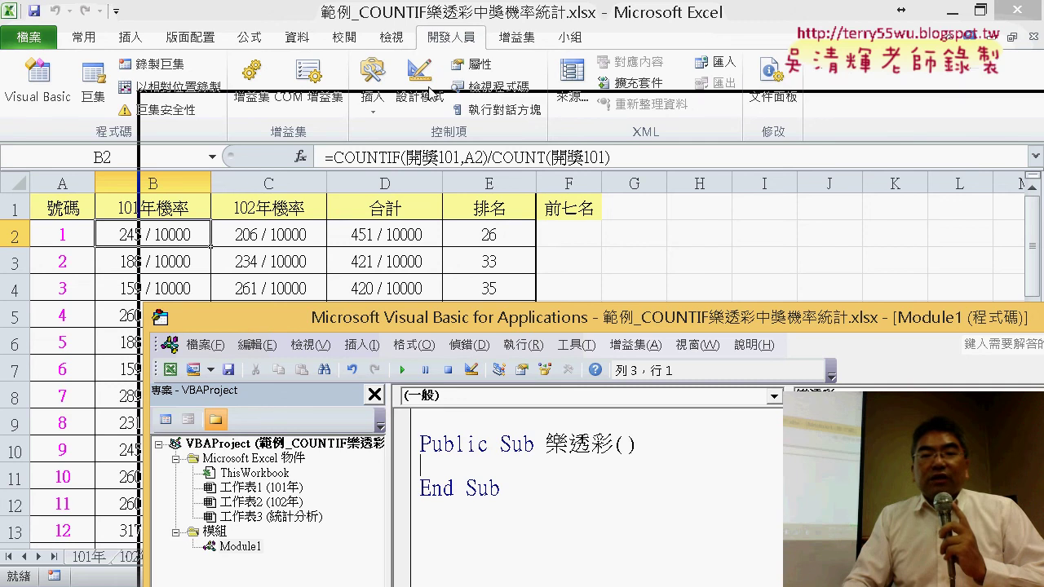
left_click_drag(437, 322, 388, 60)
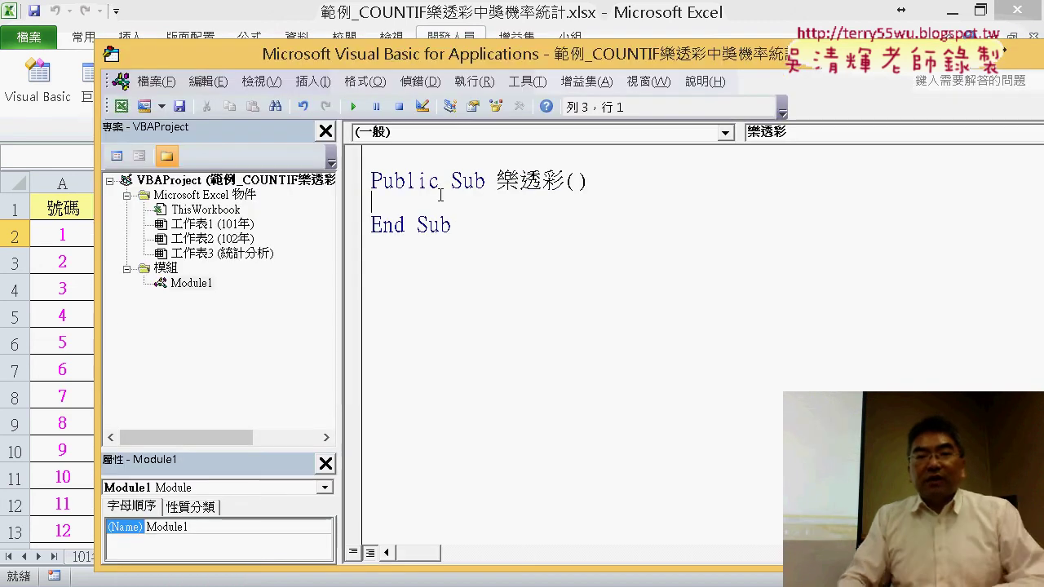
key("Tab")
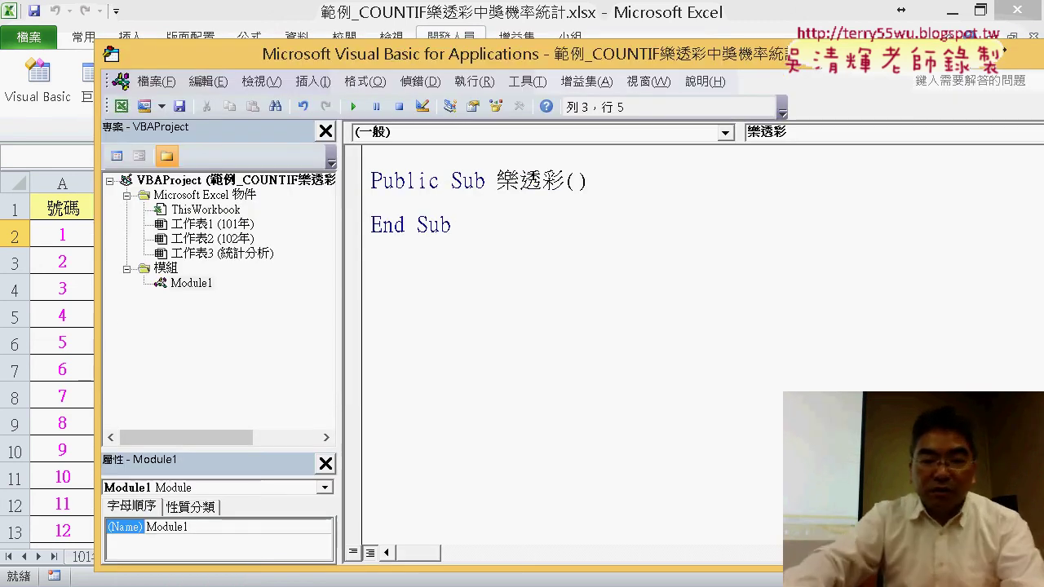
type("for")
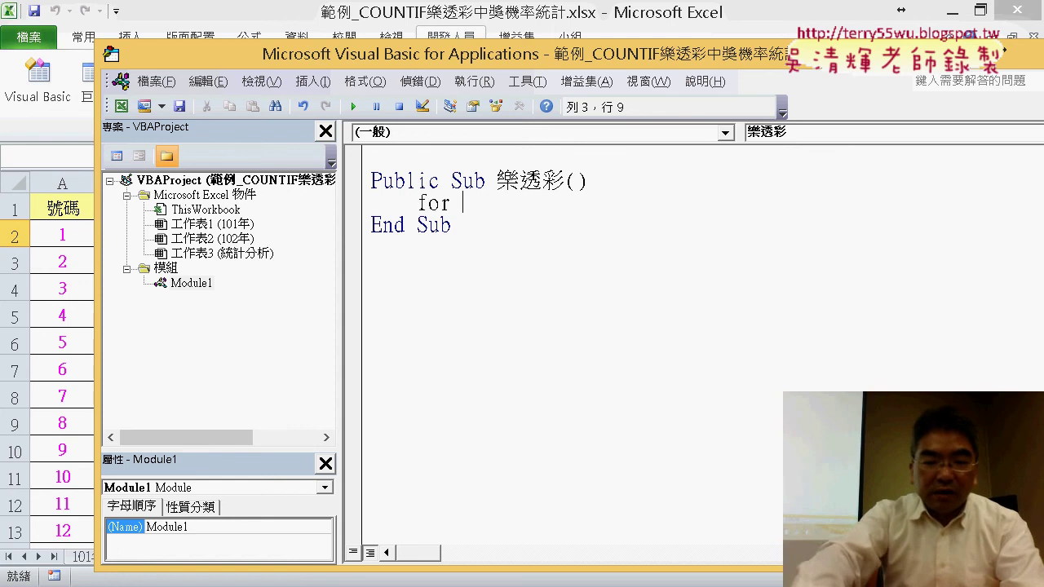
type(" i=")
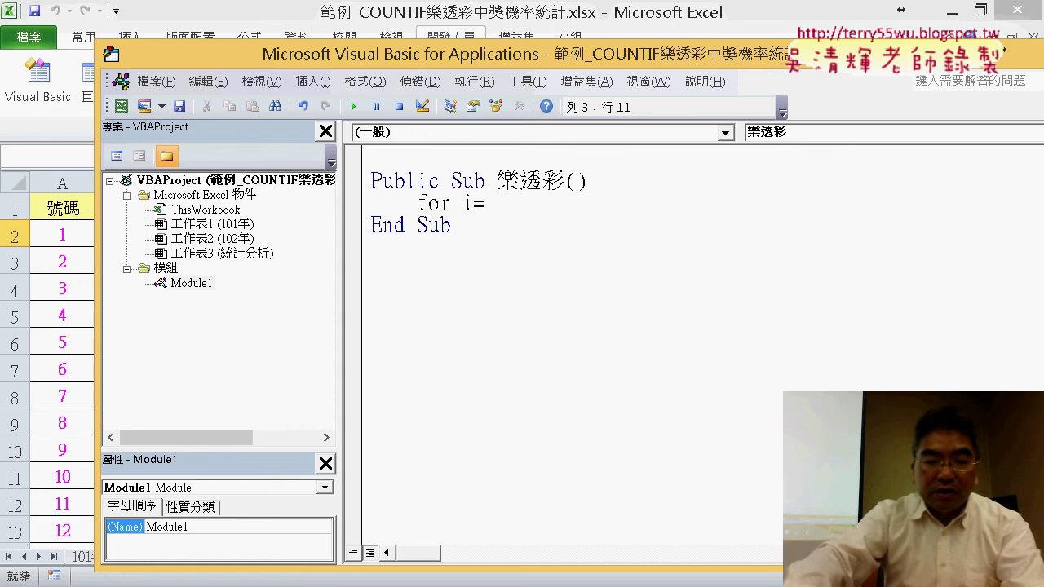
type("2 ")
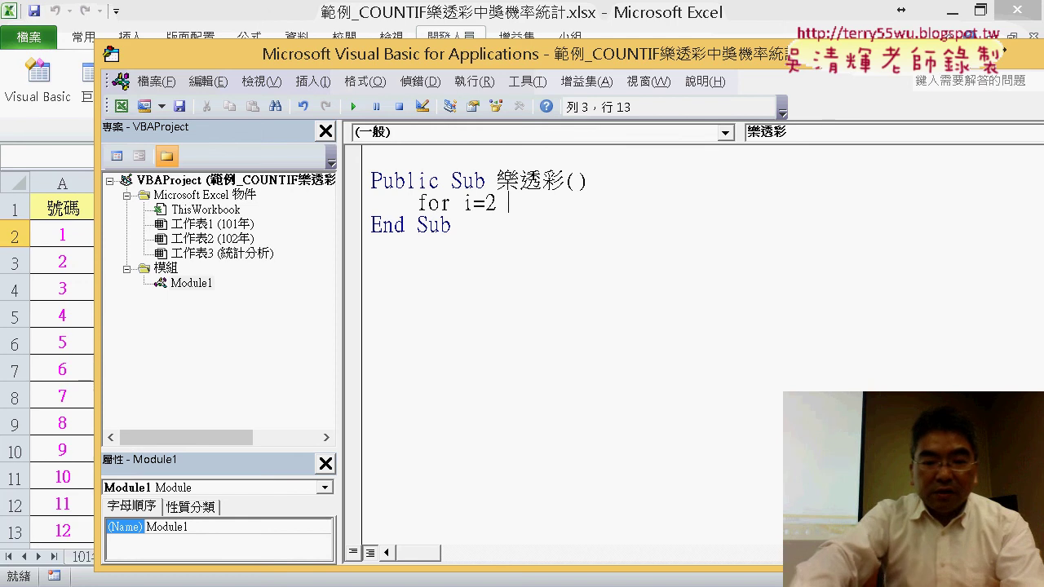
type("to")
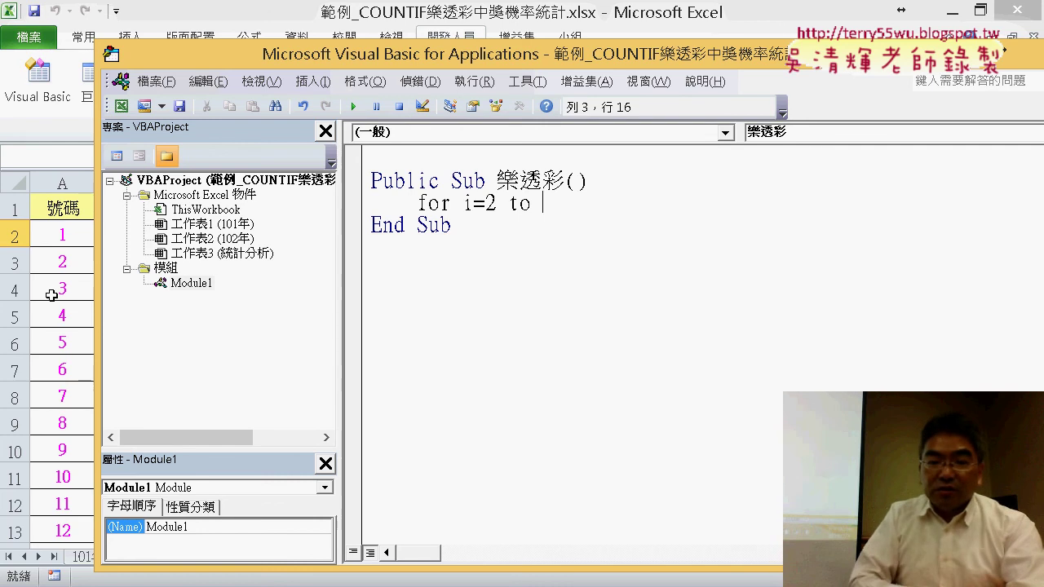
type("ran")
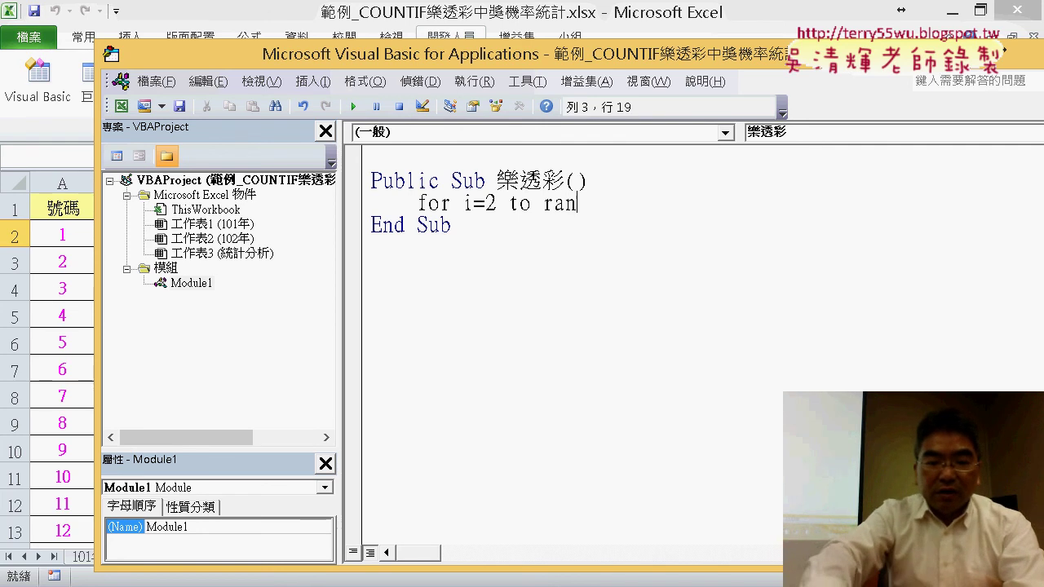
type("ge(:")
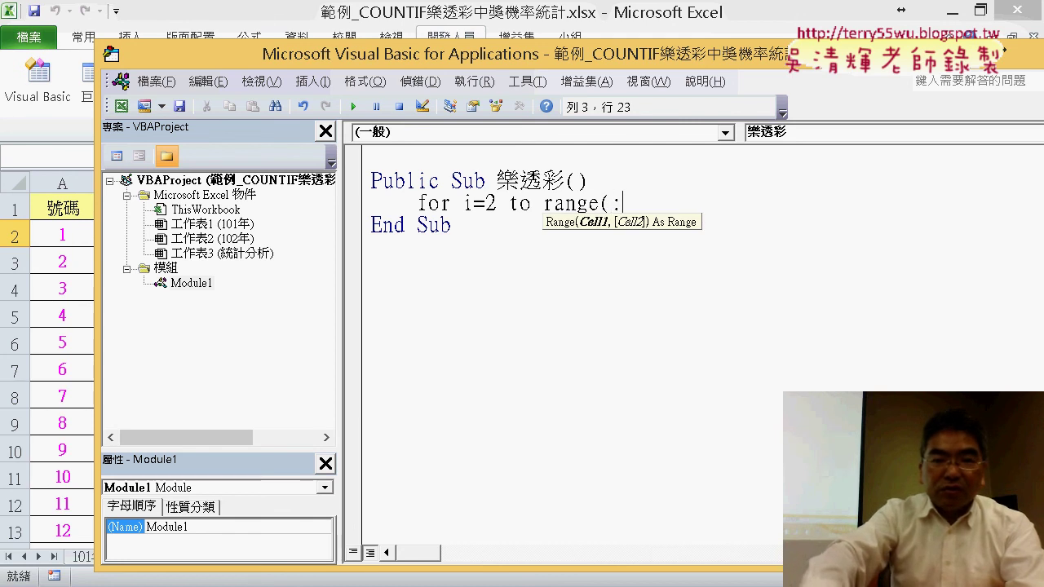
key("BackSpace")
type("\"")
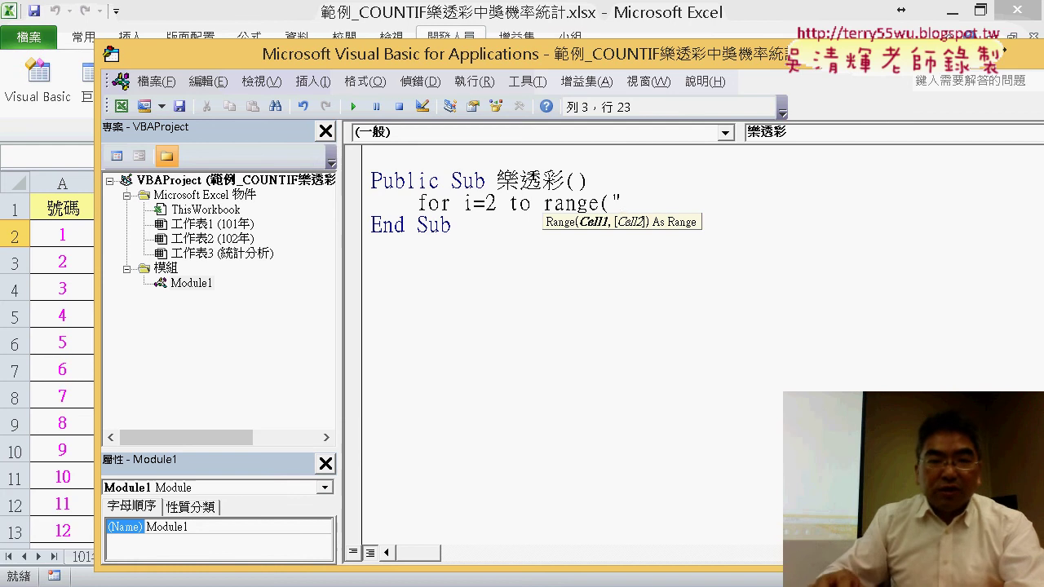
type("A2")
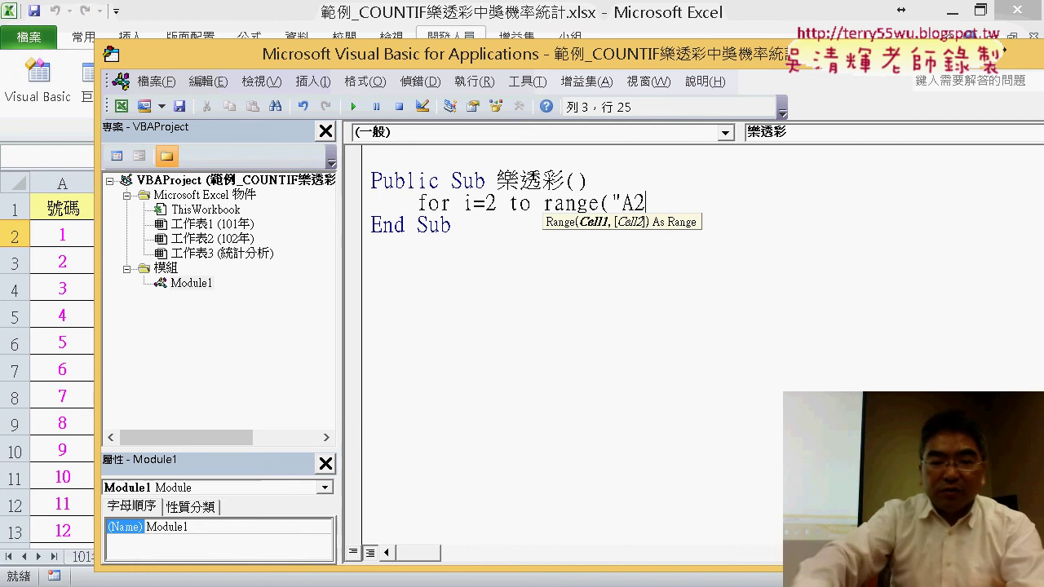
type("\")")
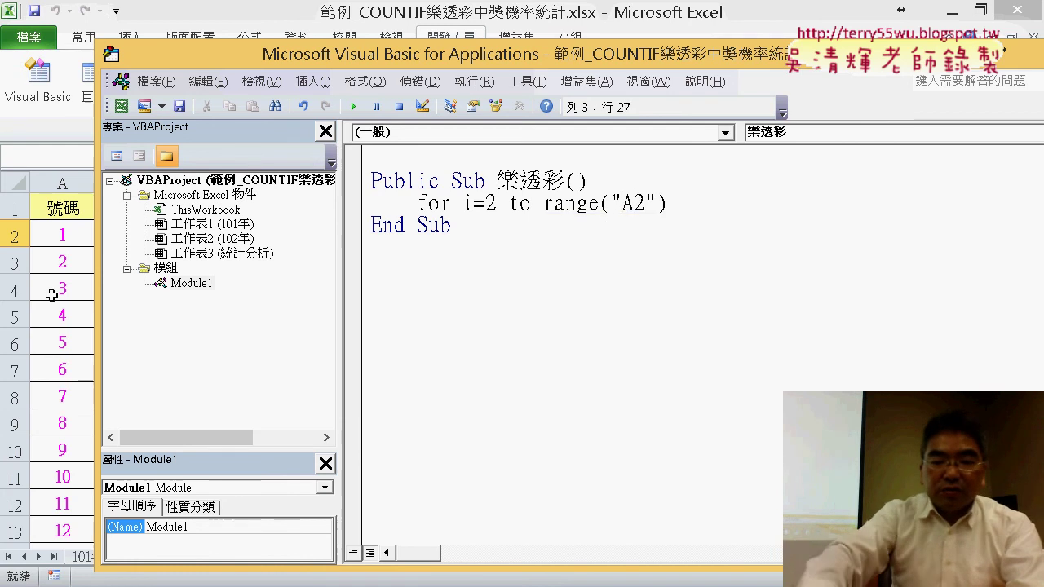
type(".e")
type("n")
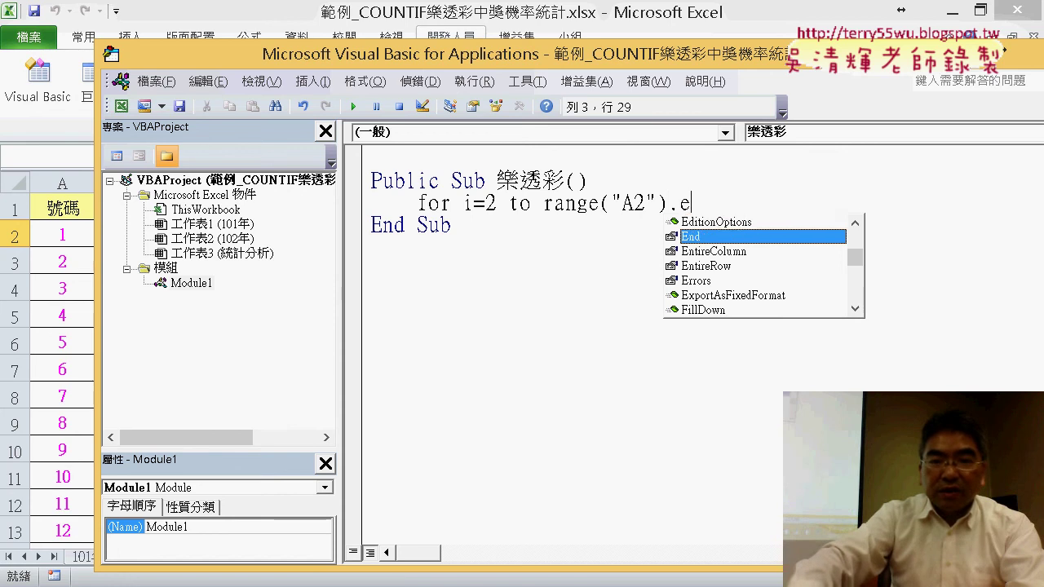
type("d (")
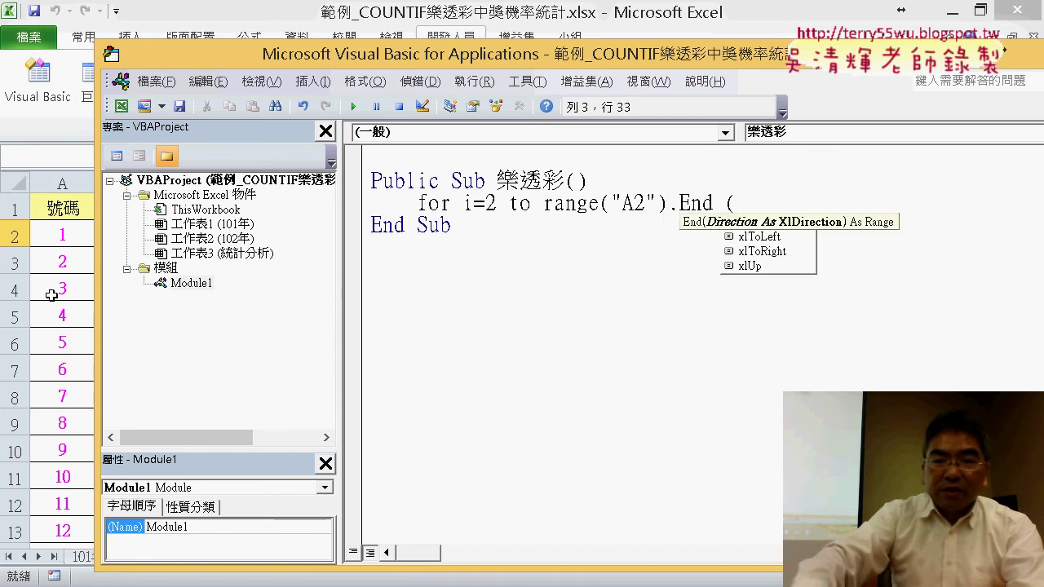
key("space")
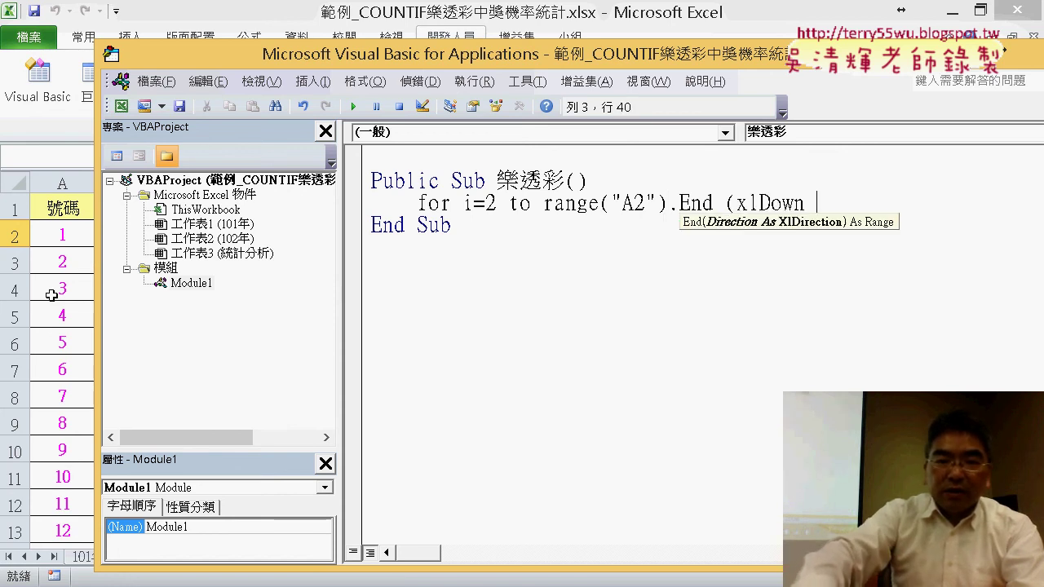
type(").")
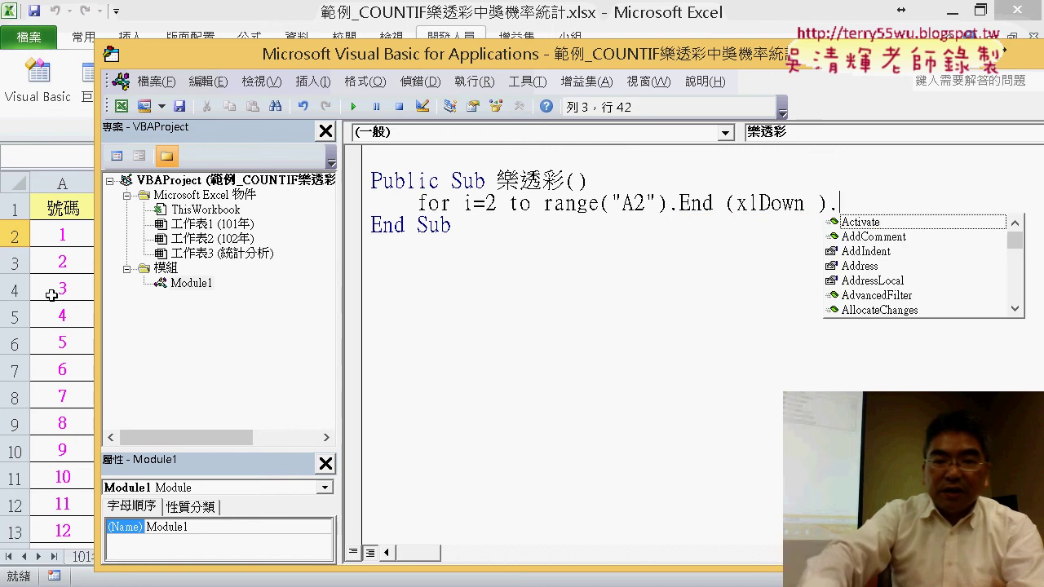
type("r")
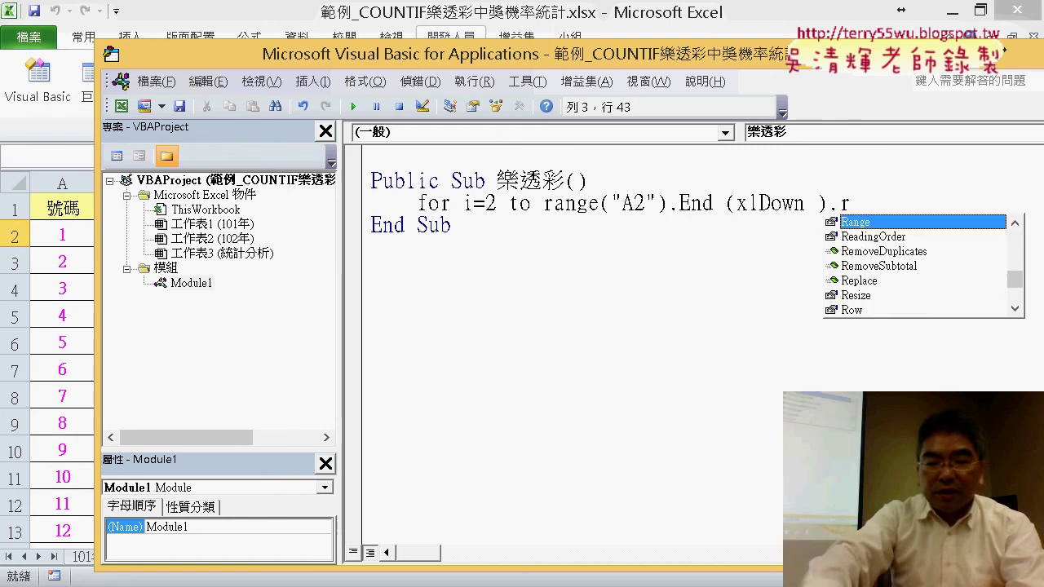
type("ow")
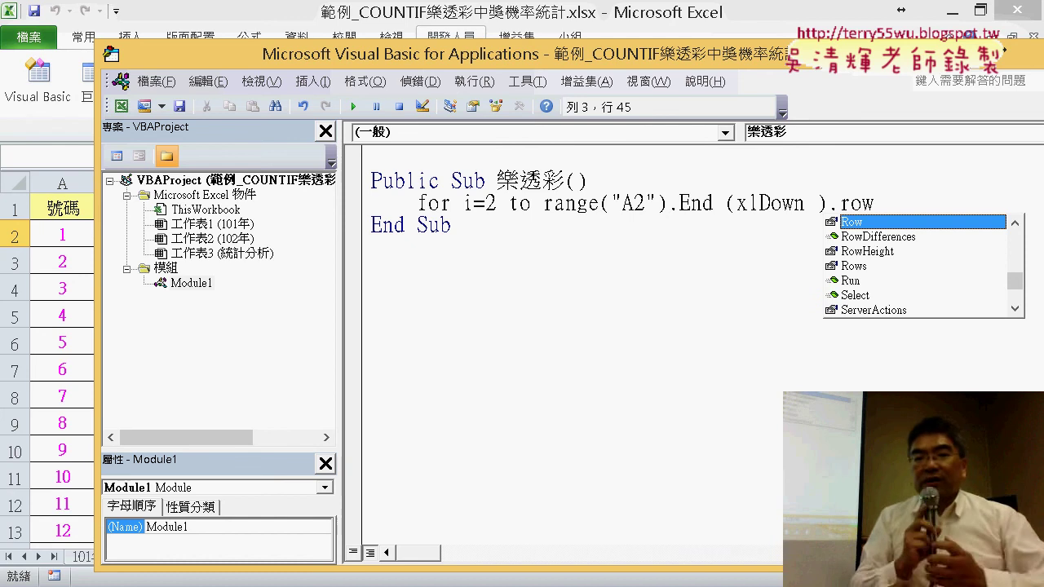
key("Return")
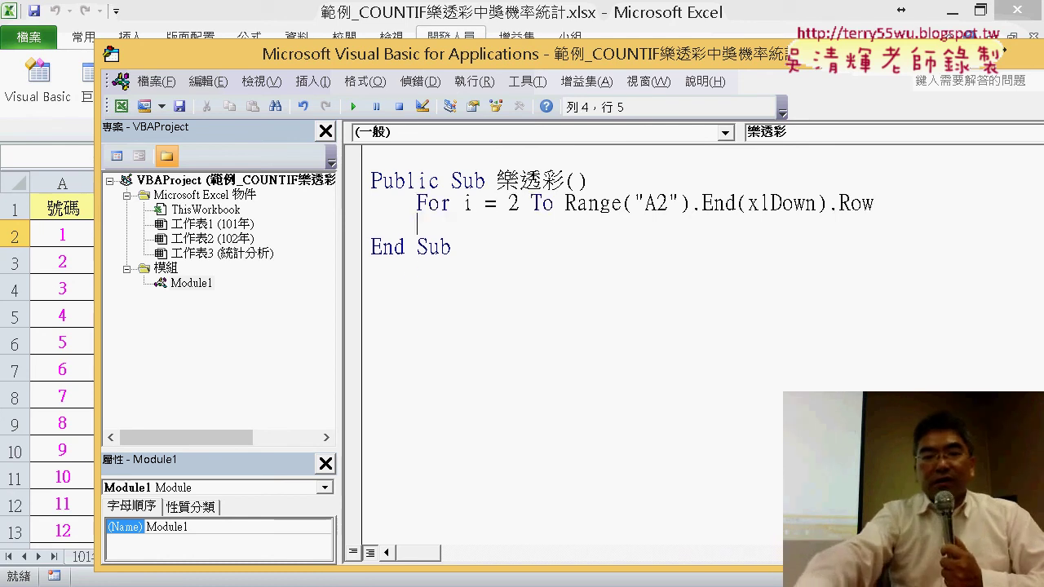
- Leave a blank line in the loop body and close the loop with Next
key("Return")
type("nex")
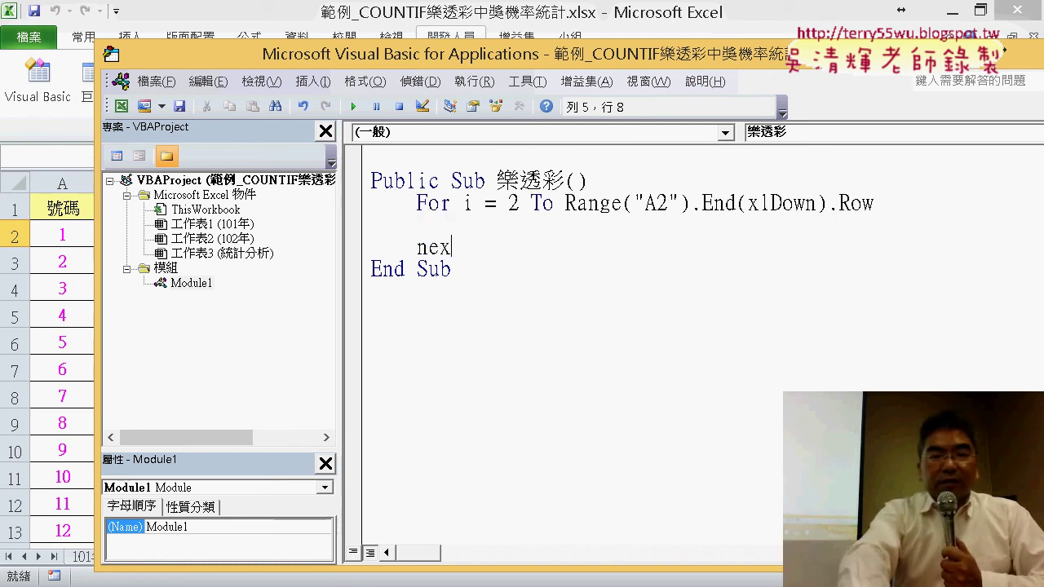
type("t")
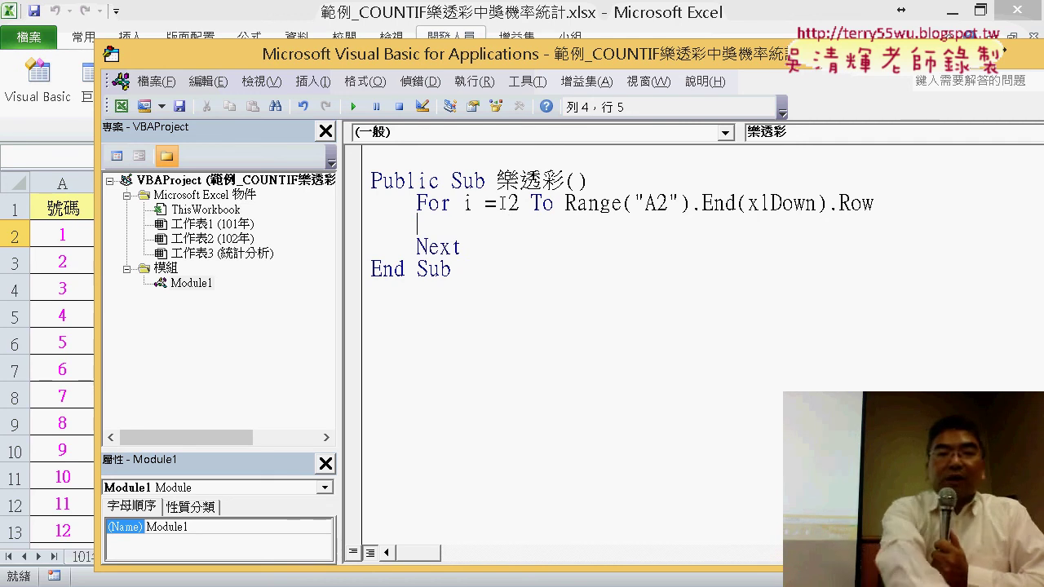
key("Tab")
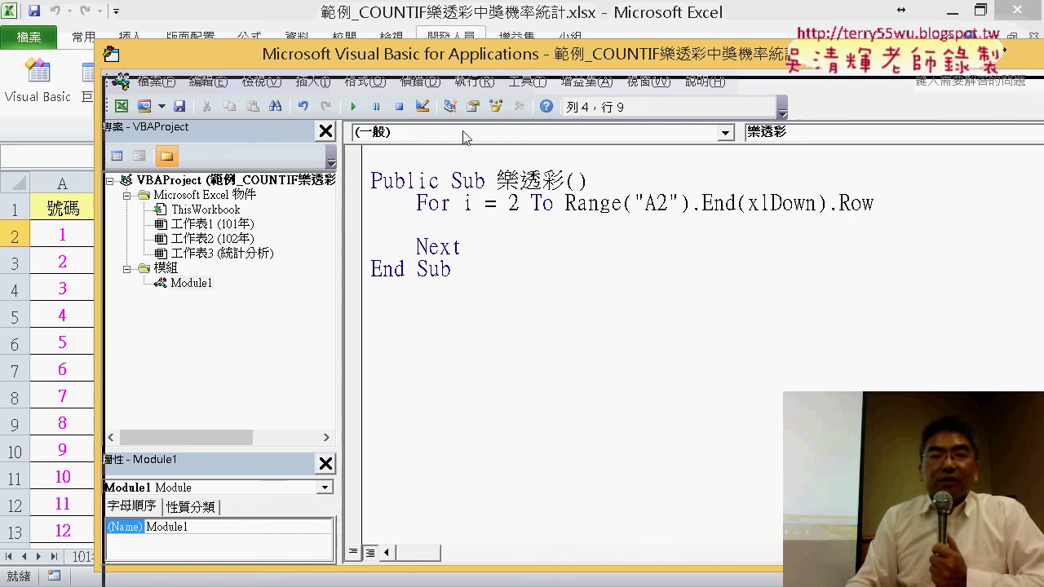
left_click_drag(454, 59, 469, 287)
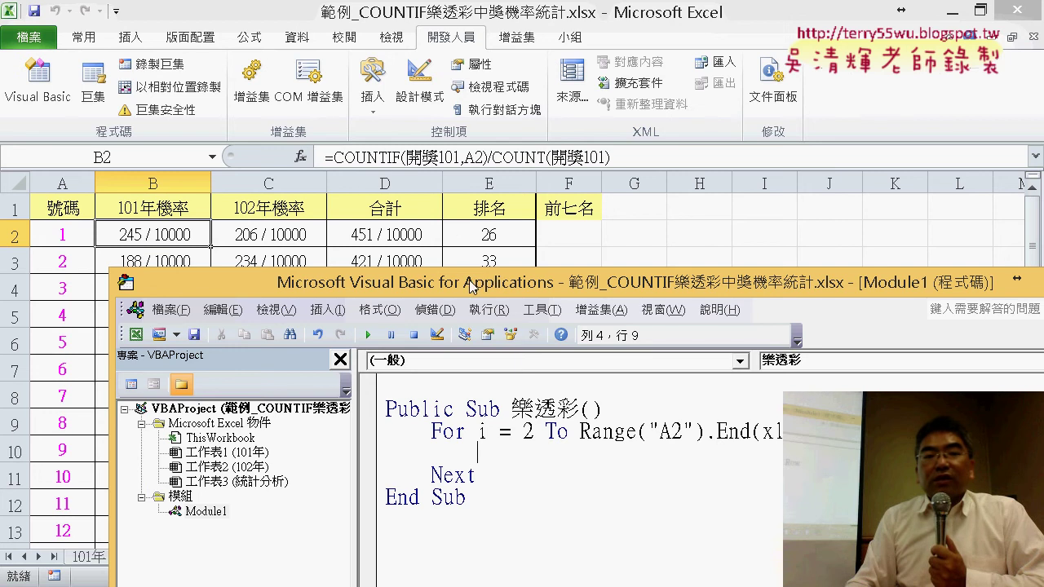
- Add Cells(i, "B") = "" inside the loop, then return to the worksheet with Alt+F11
left_click_drag(471, 284, 471, 85)
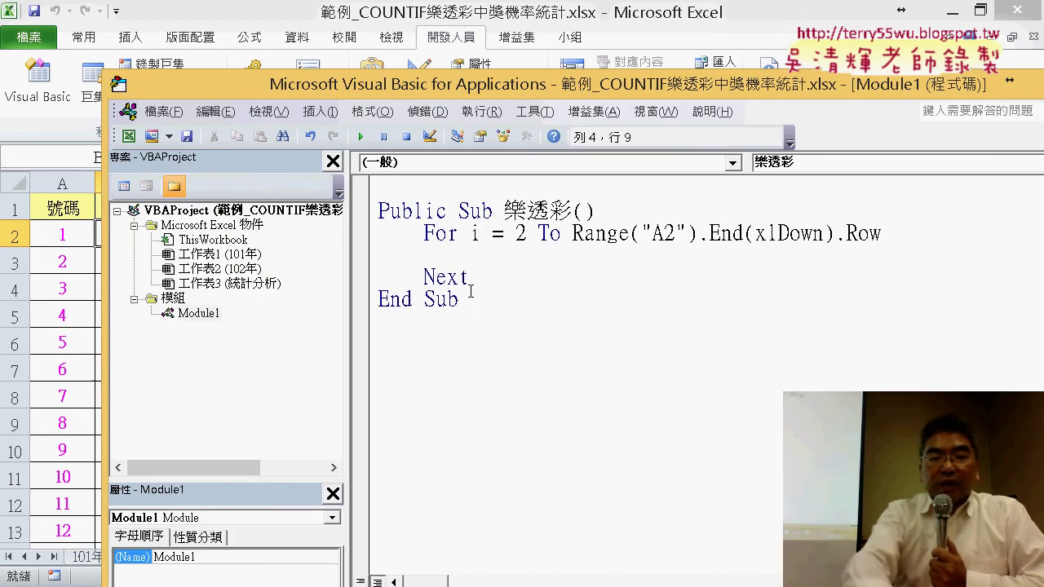
type("c")
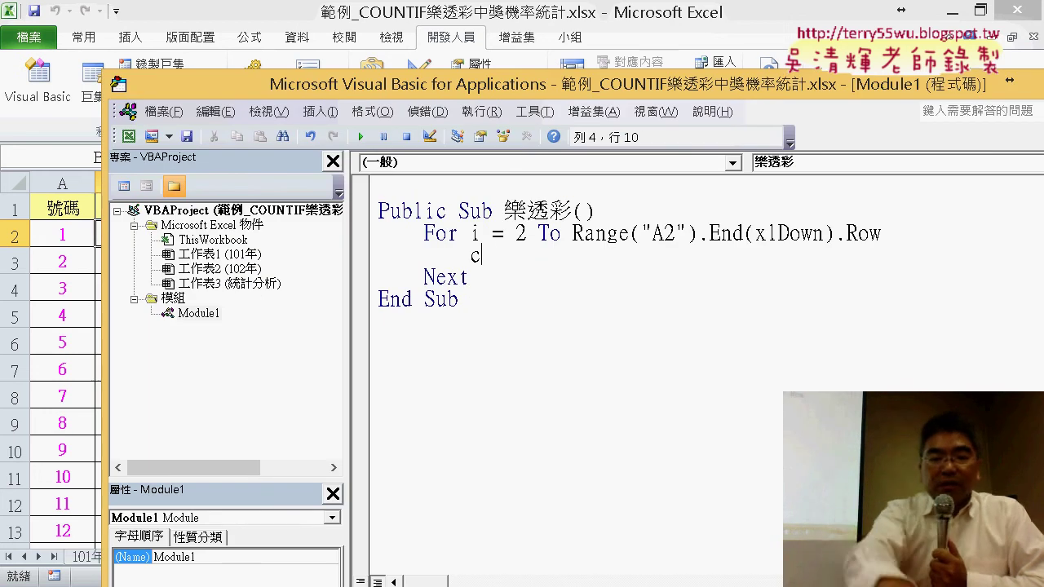
type("ell")
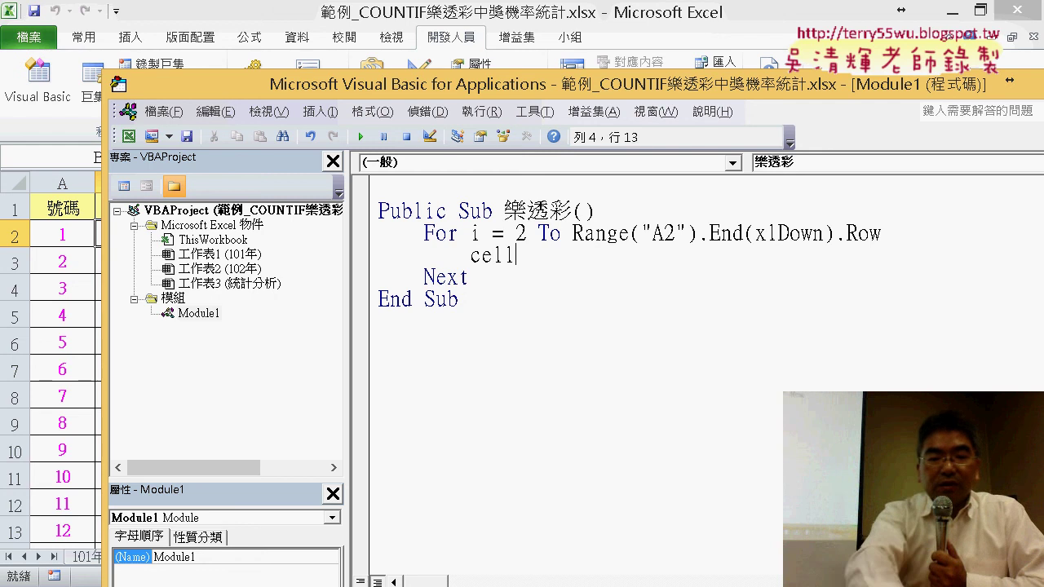
type("s(")
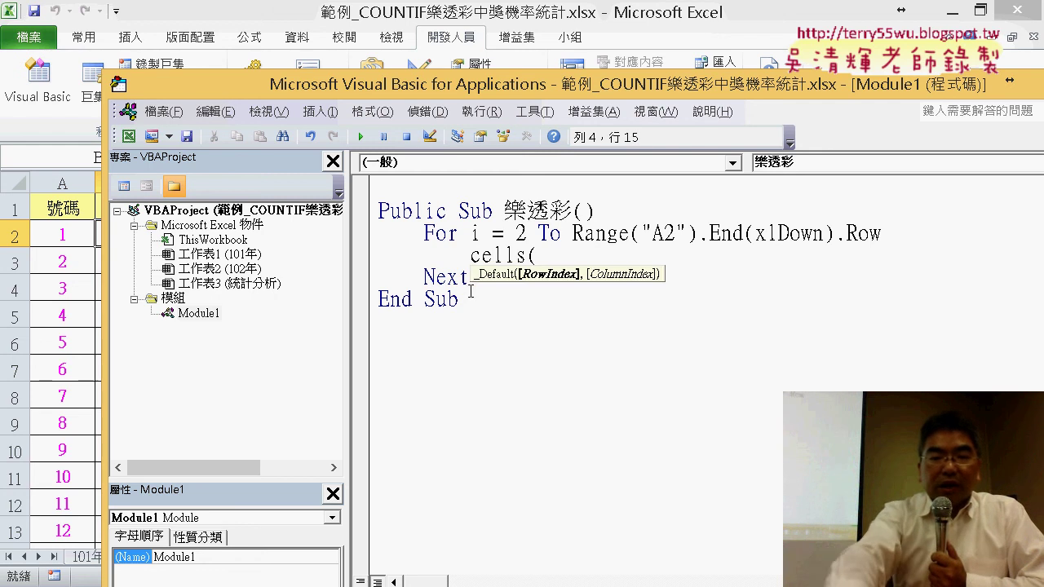
type("i,")
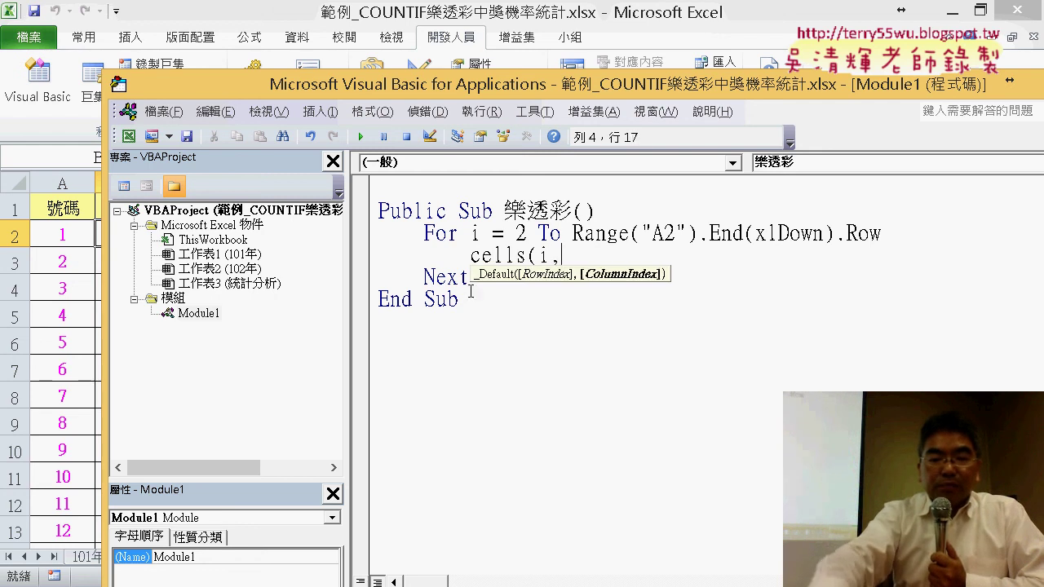
type("\"")
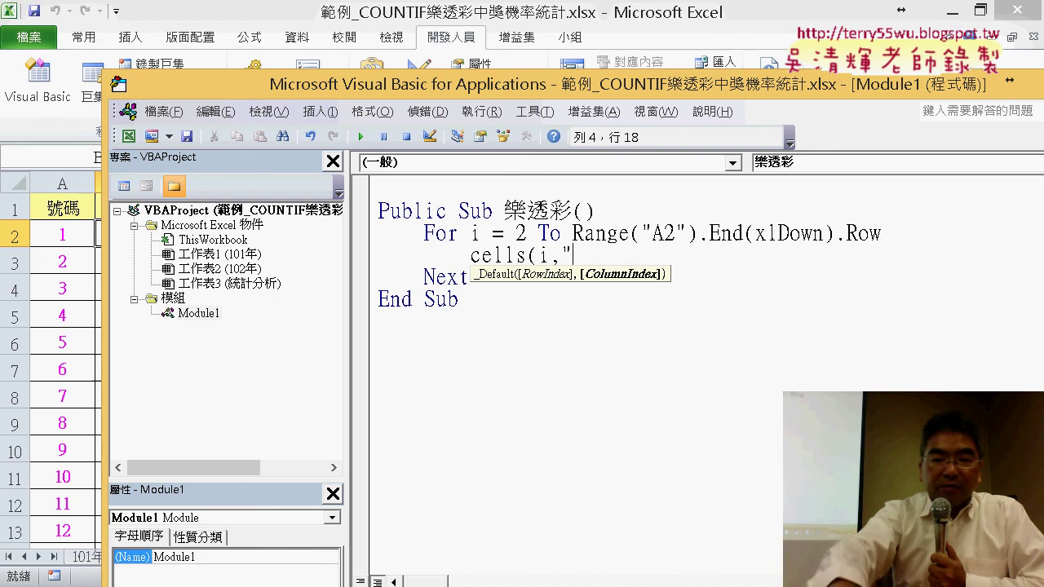
type("B\"")
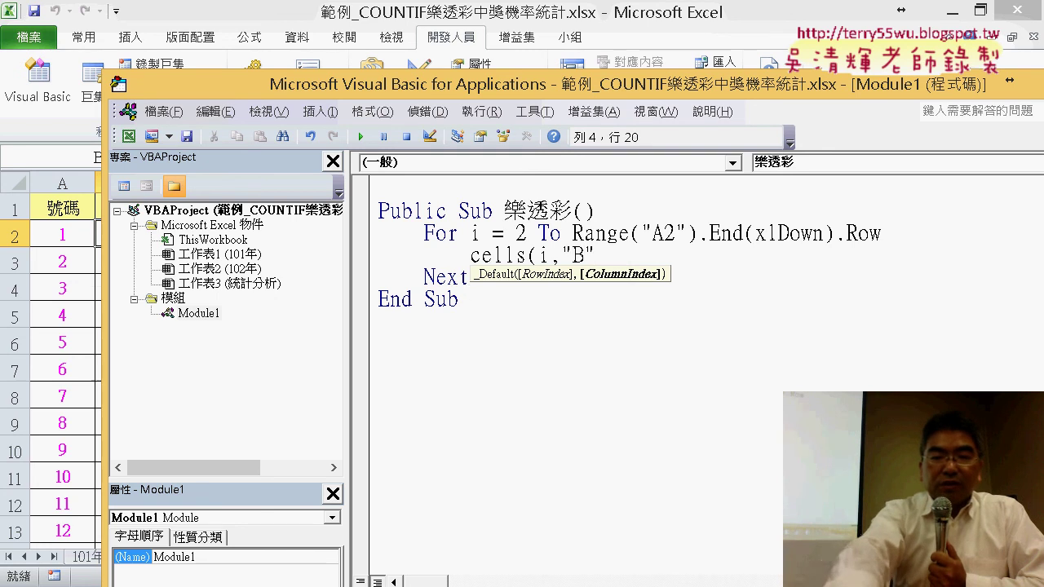
type(")=")
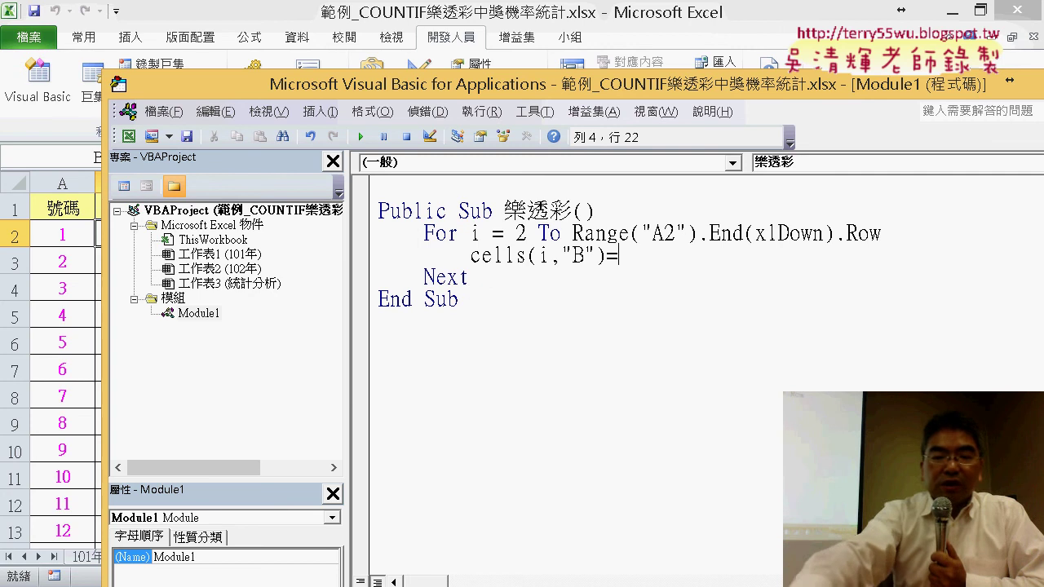
type("\"\"")
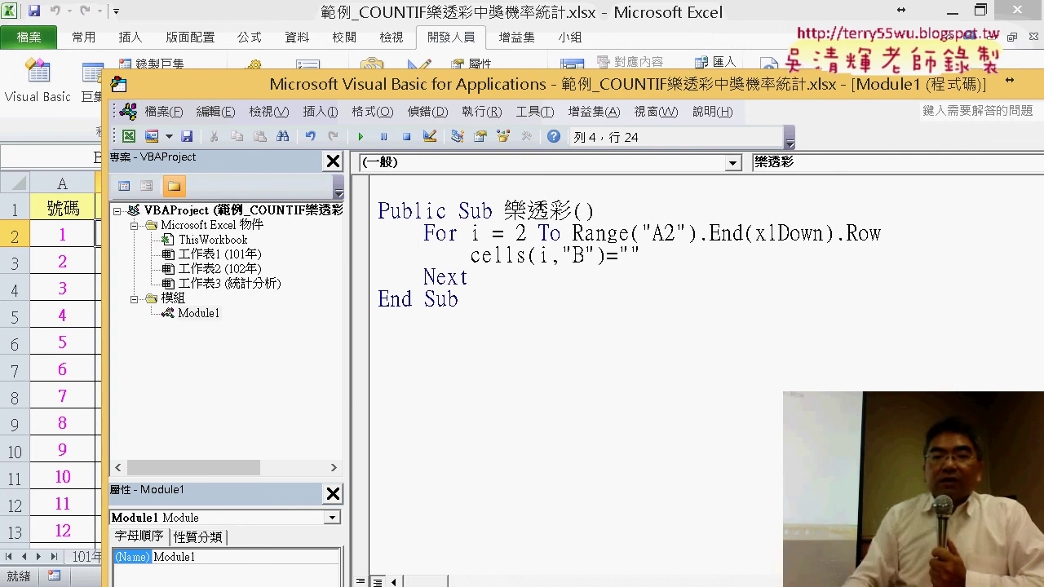
left_click(584, 322)
left_click_drag(676, 256, 470, 256)
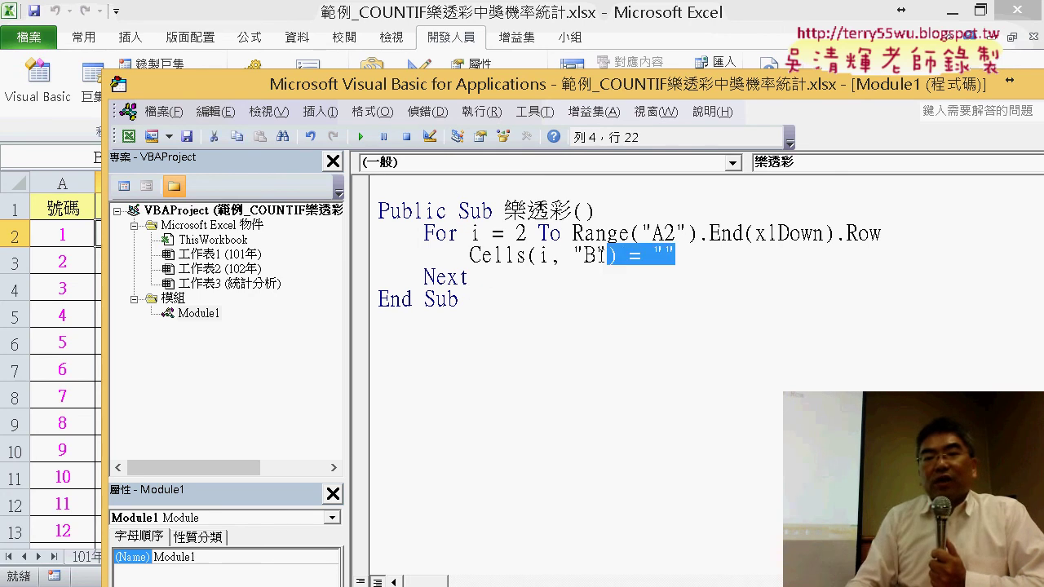
left_click(697, 250)
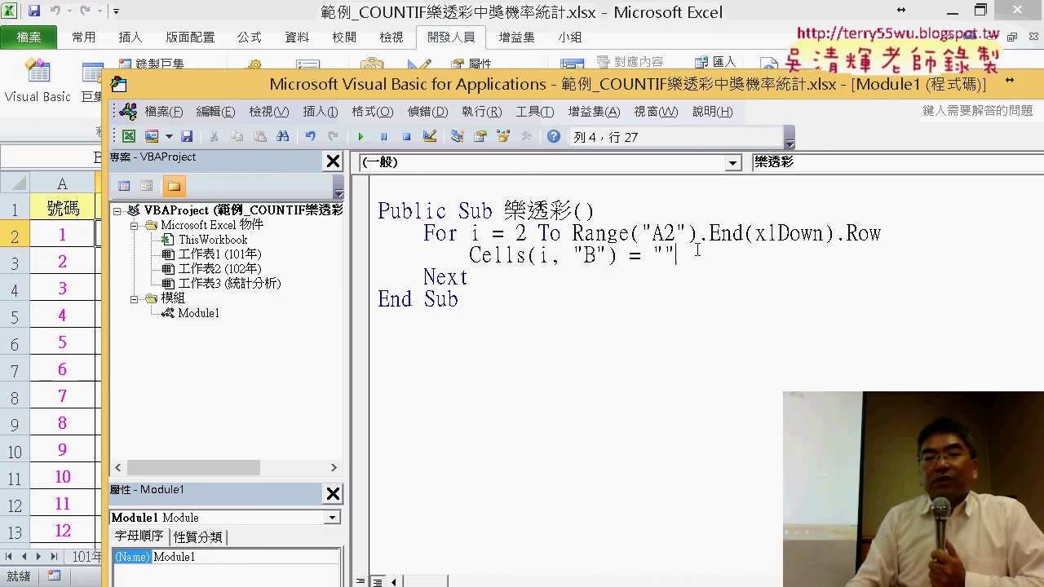
type("ㄓ")
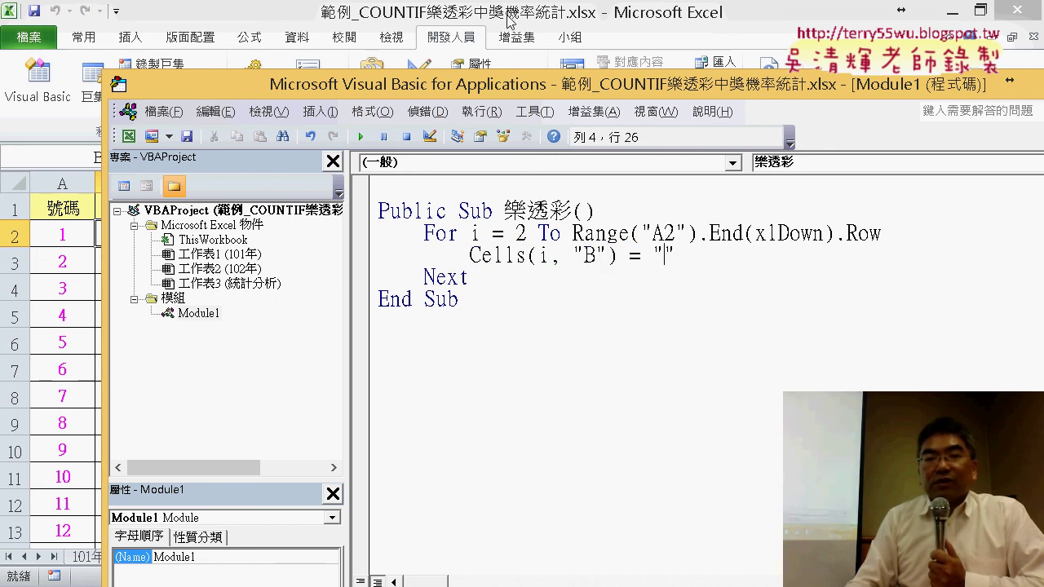
key("alt+F11")
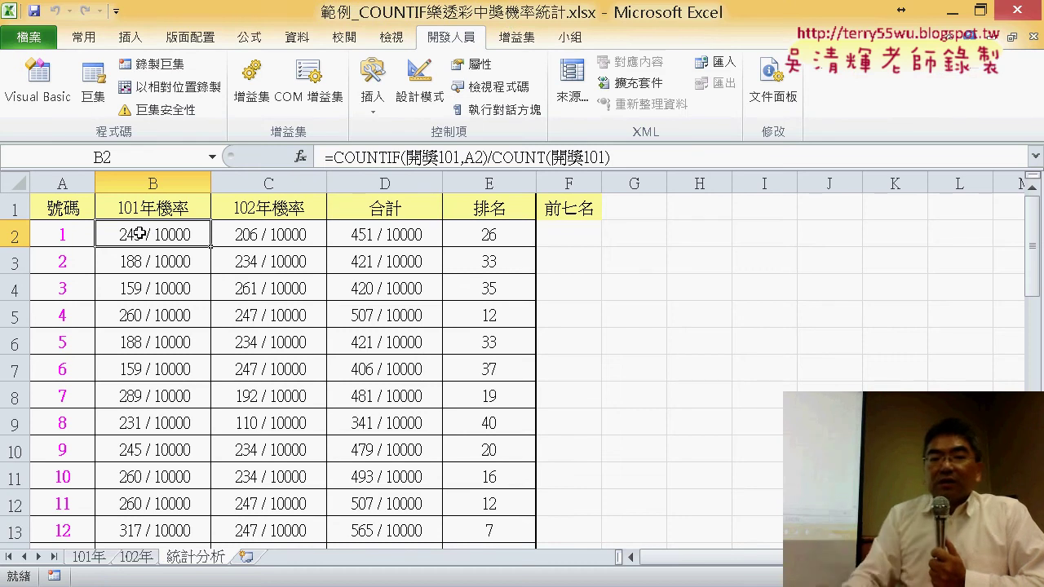
- Compare the COUNTIF formulas in B2 and B3, leaving B3 unchanged
left_click(144, 262)
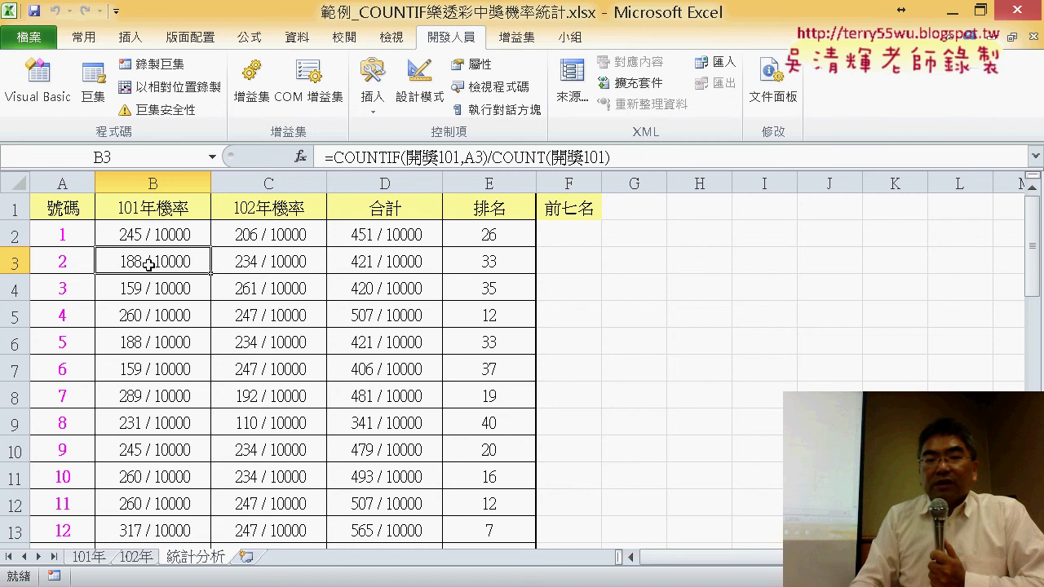
left_click(160, 234)
left_click(152, 263)
left_click(157, 236)
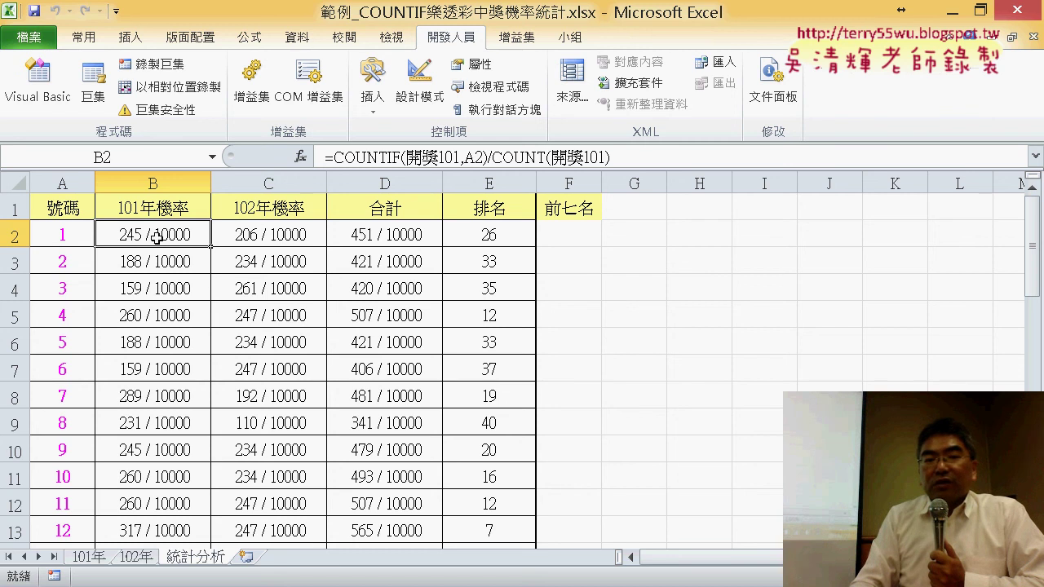
left_click(150, 273)
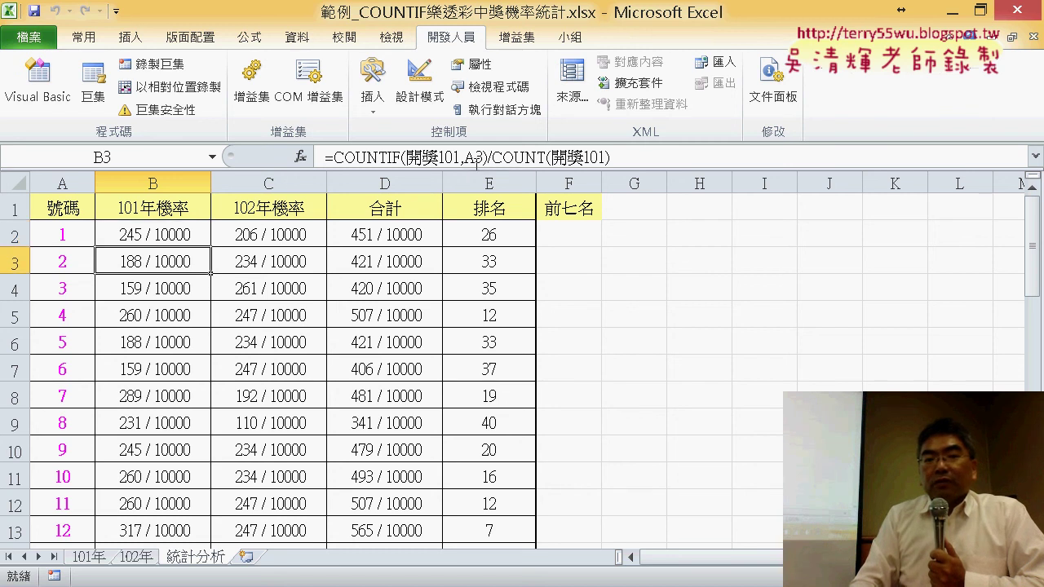
left_click(168, 238)
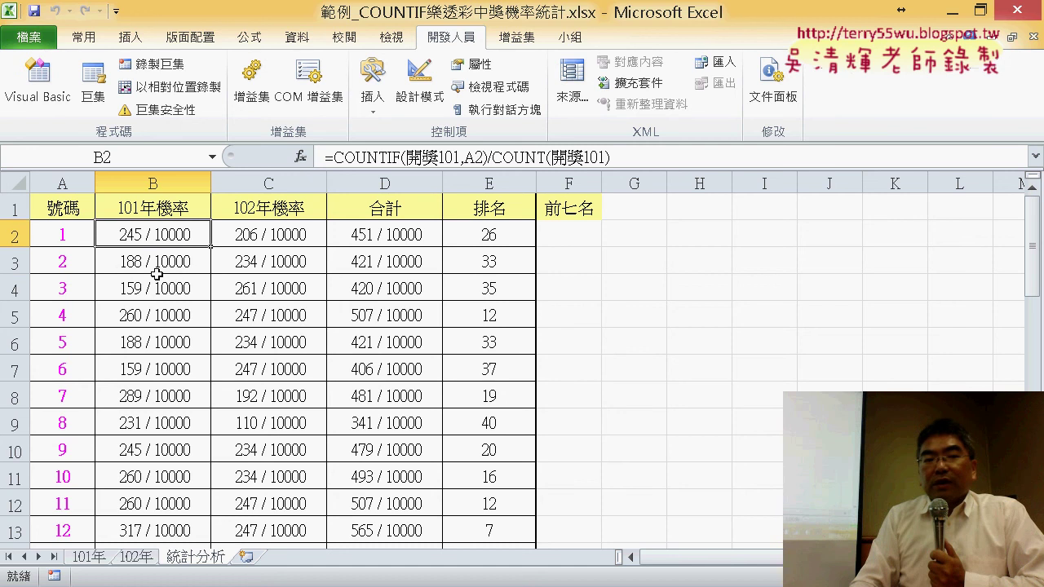
left_click(160, 262)
left_click(477, 157)
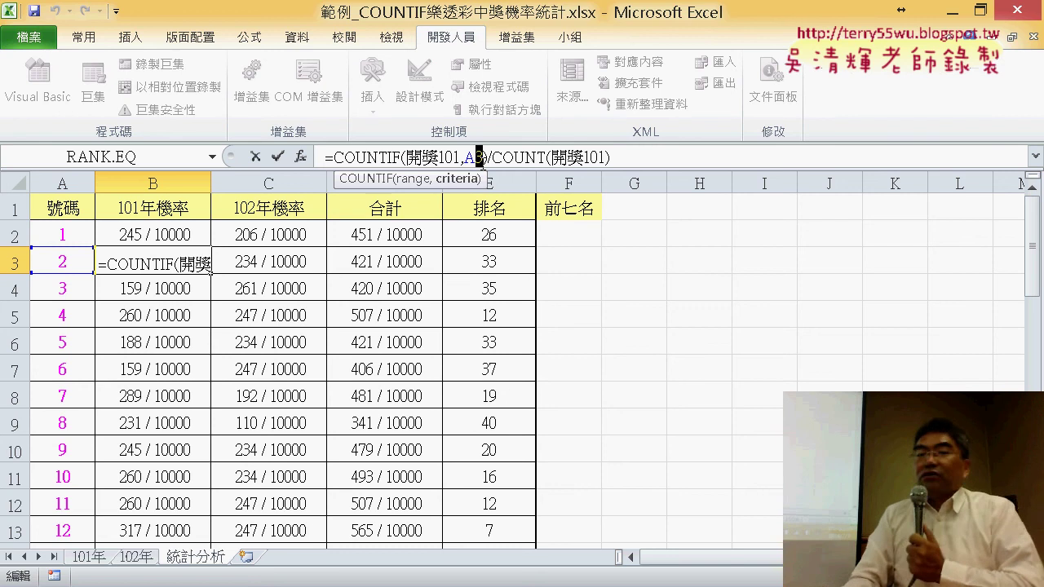
left_click(278, 156)
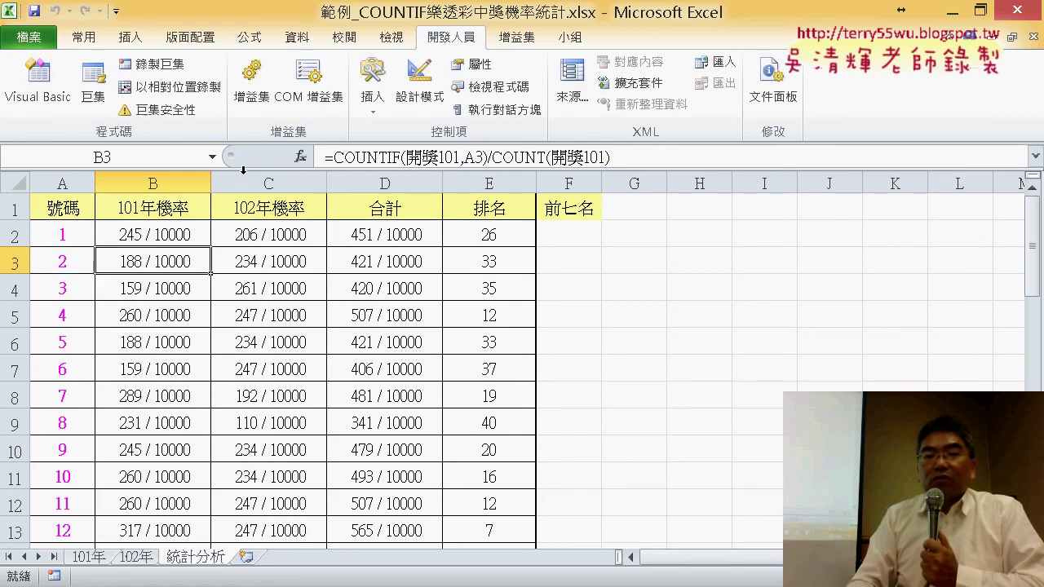
left_click(175, 239)
- Copy B2's formula text from the formula bar and return to the VBA editor
left_click_drag(325, 157, 610, 157)
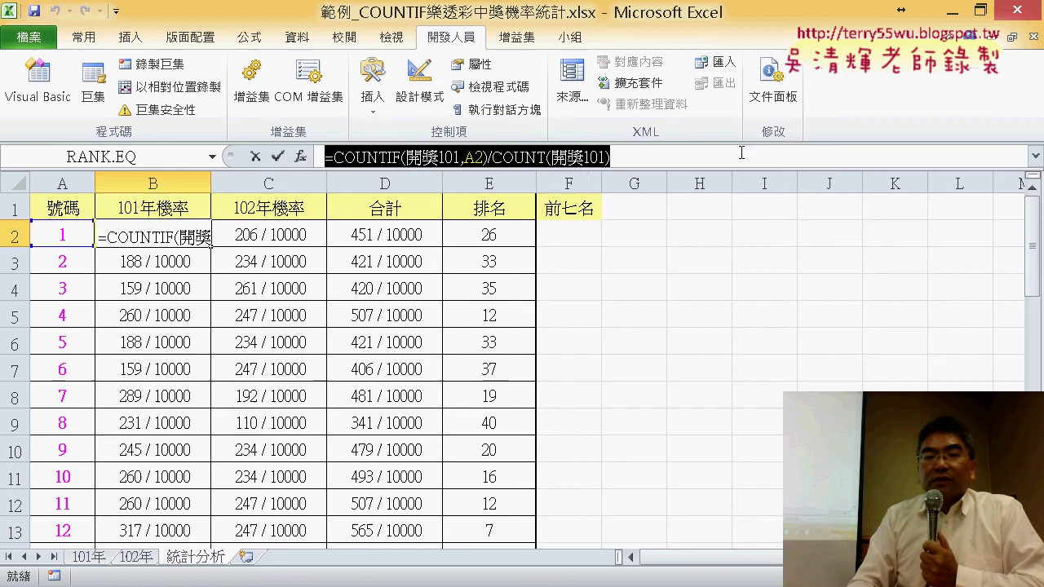
right_click(574, 155)
left_click(617, 186)
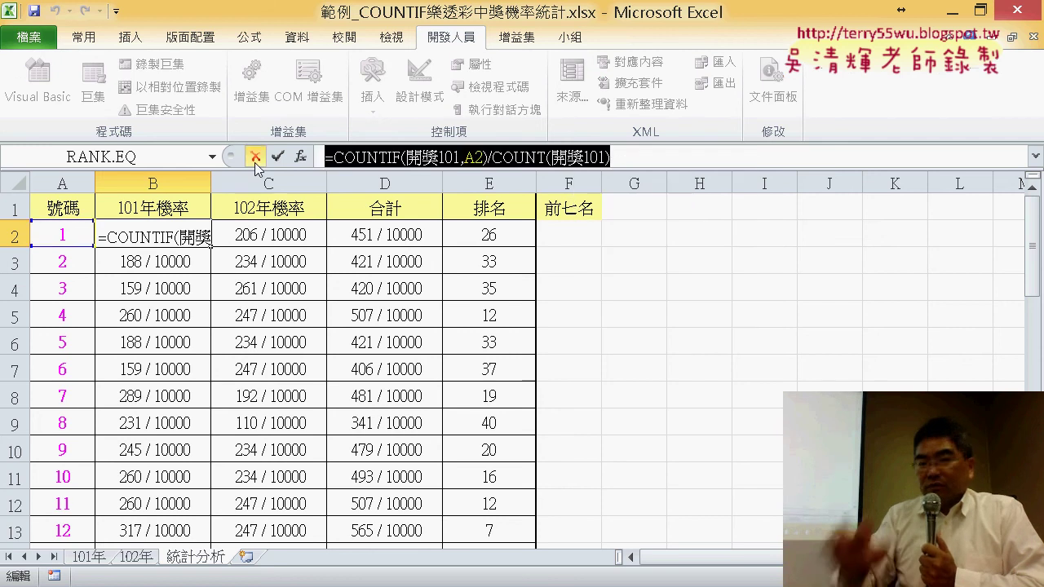
left_click(255, 156)
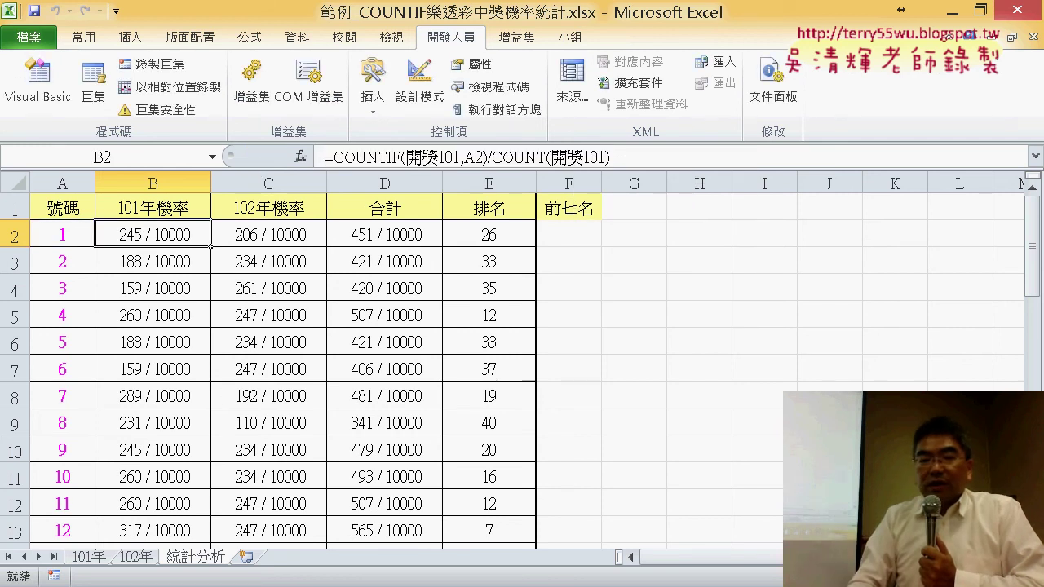
left_click(346, 542)
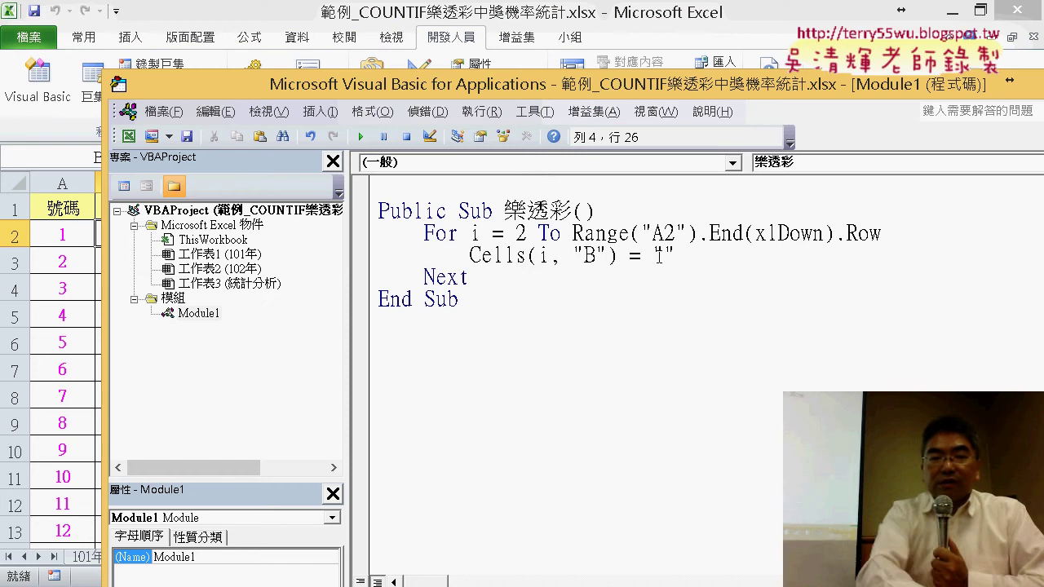
- Paste the COUNTIF formula between the quotes of the column B line
key("ctrl+v")
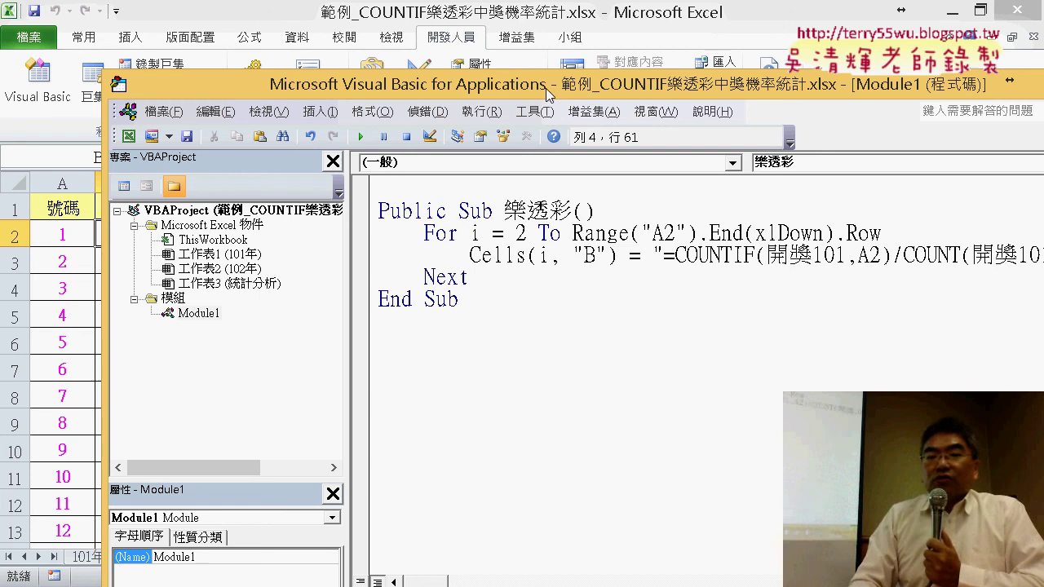
left_click_drag(543, 89, 442, 89)
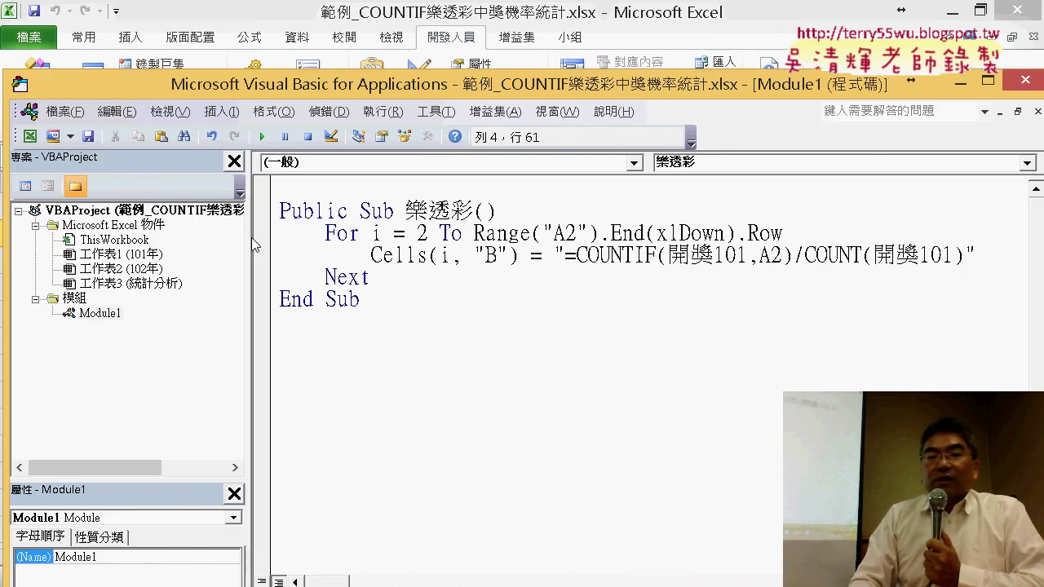
left_click_drag(247, 236, 194, 235)
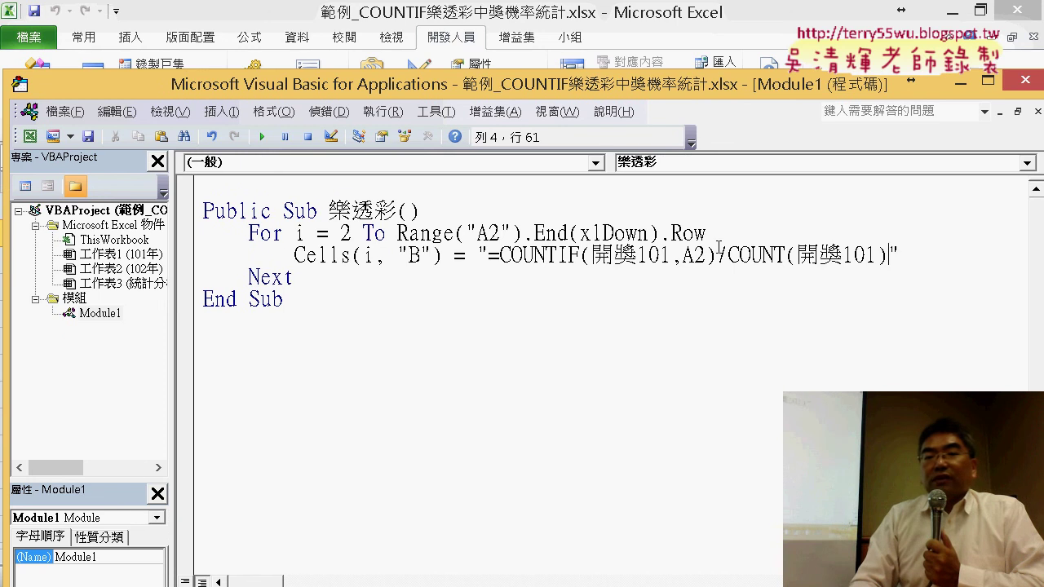
- Replace the fixed 2 after A with " & i & " to reference each loop row
left_click_drag(696, 256, 706, 255)
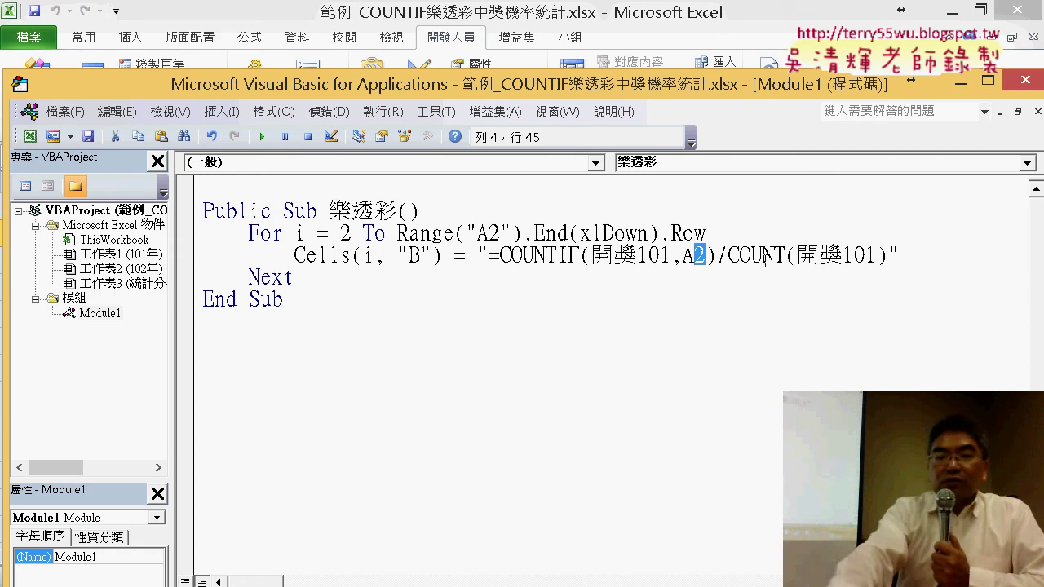
type("\"\"")
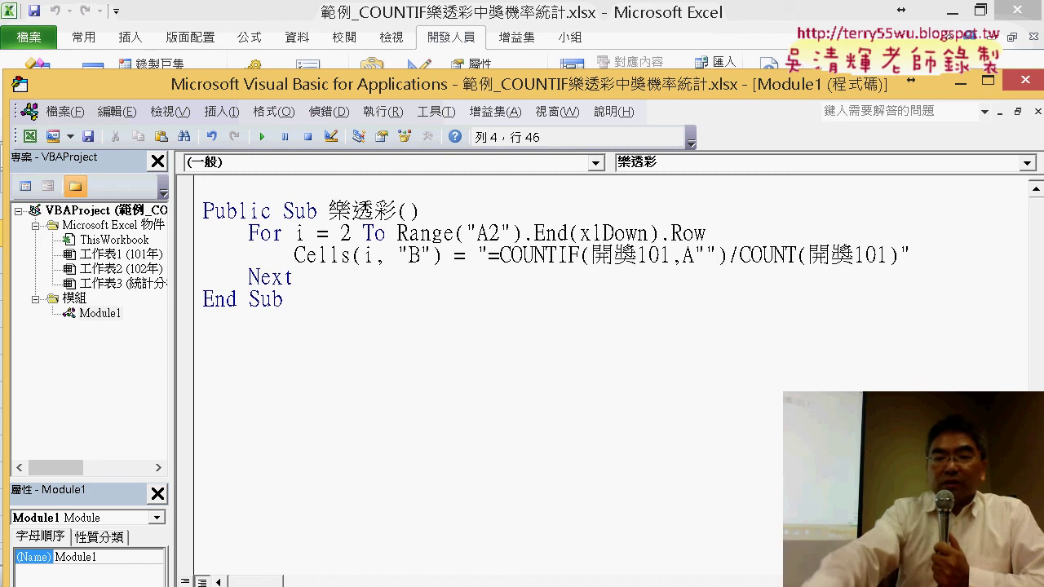
key("Left")
type("&")
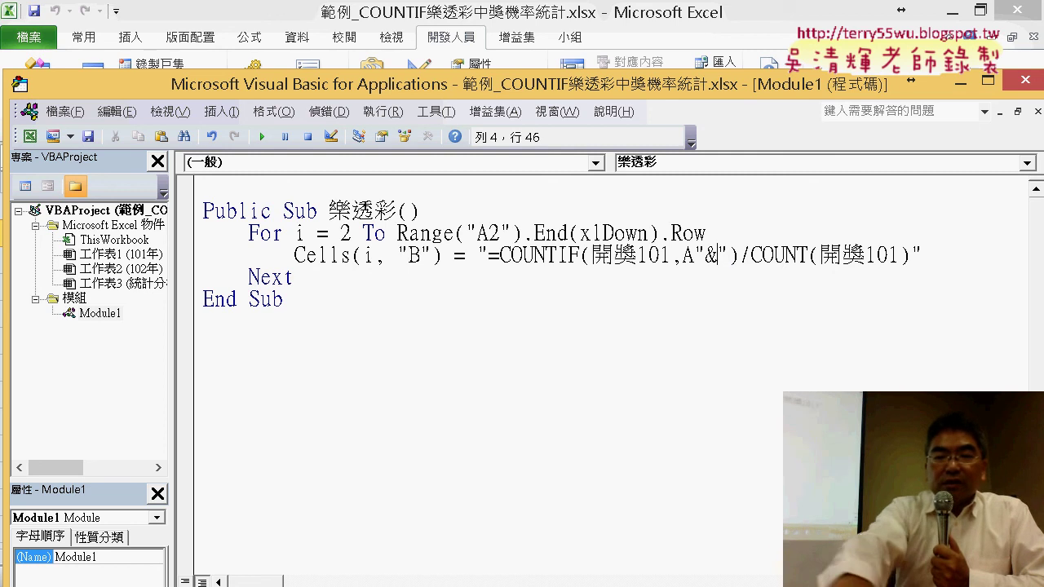
type("&")
key("Left")
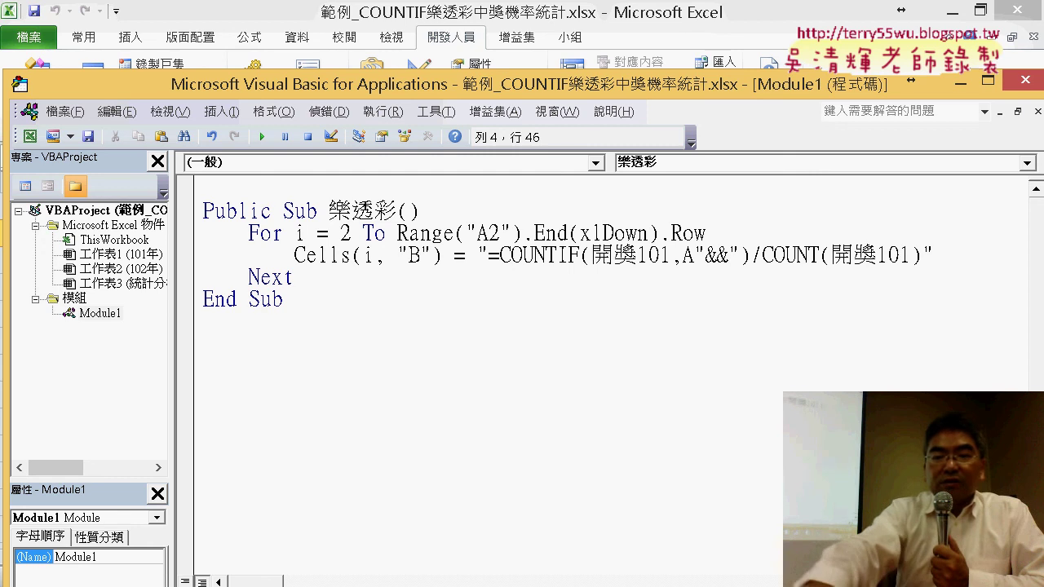
type("i")
key("Left")
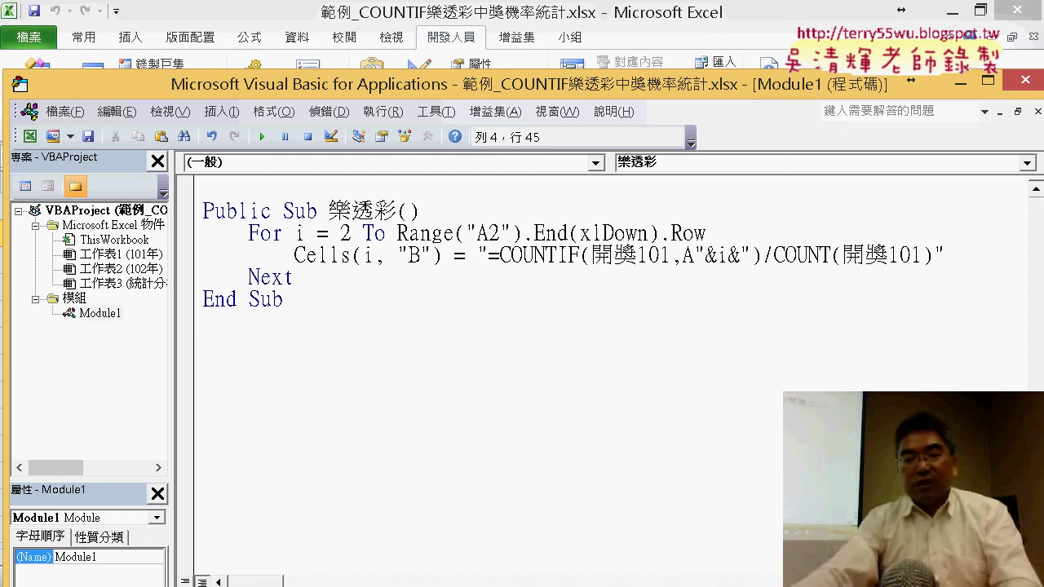
key("Right")
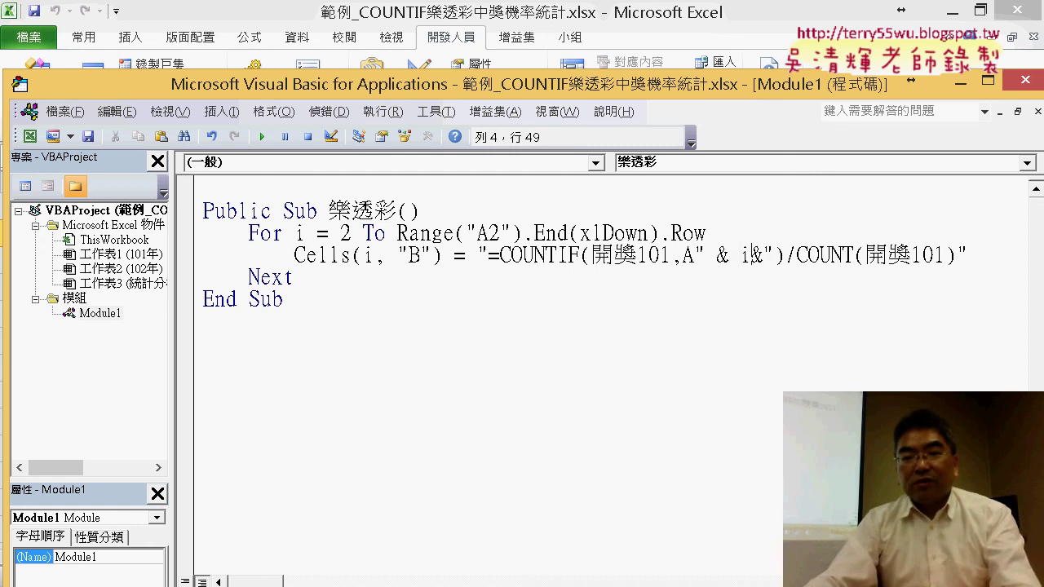
key("Right")
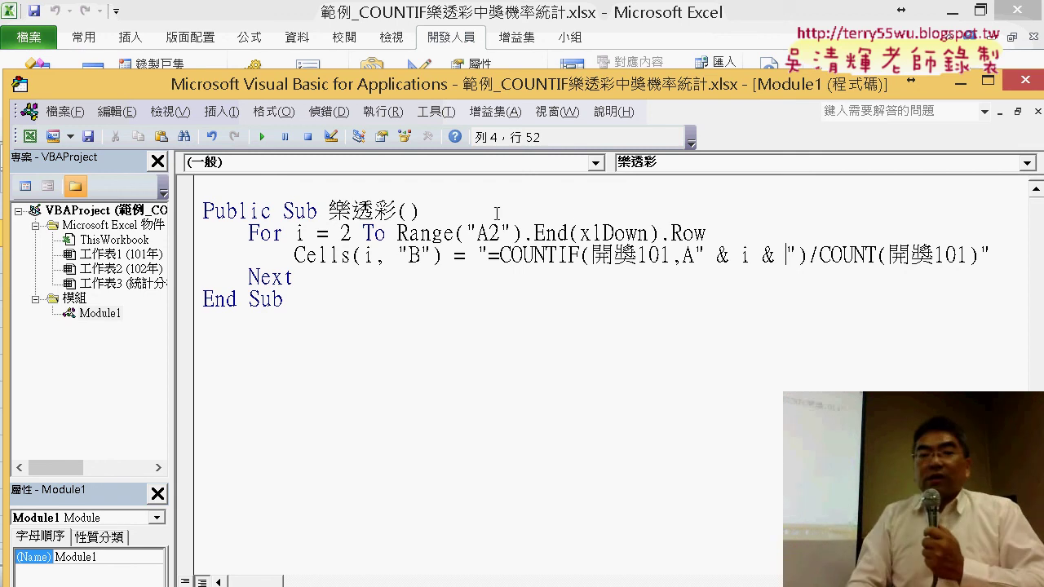
- Duplicate the column B statement on a new line below it
left_click_drag(989, 255, 298, 258)
key("ctrl+c")
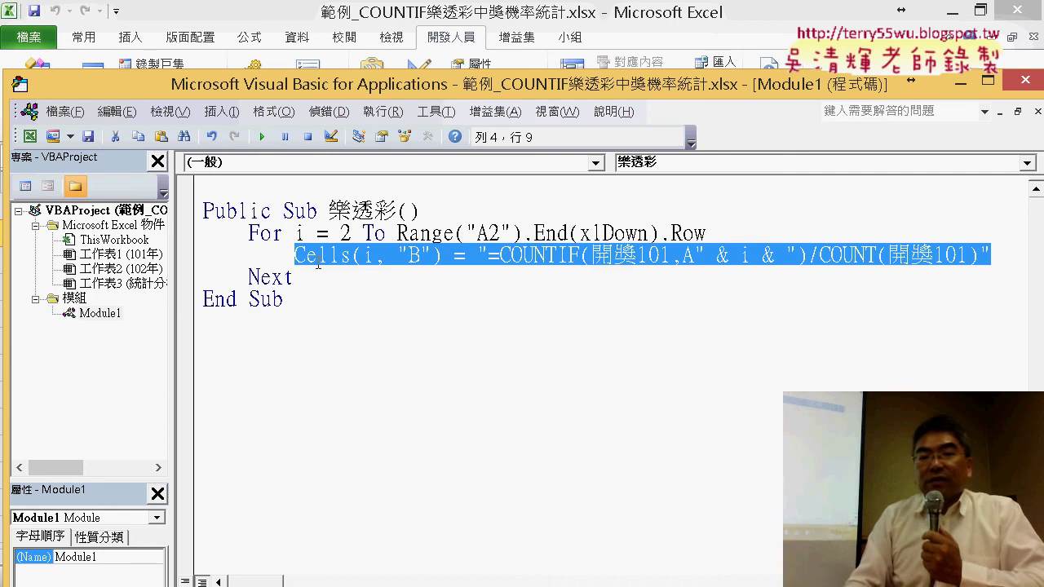
left_click(994, 255)
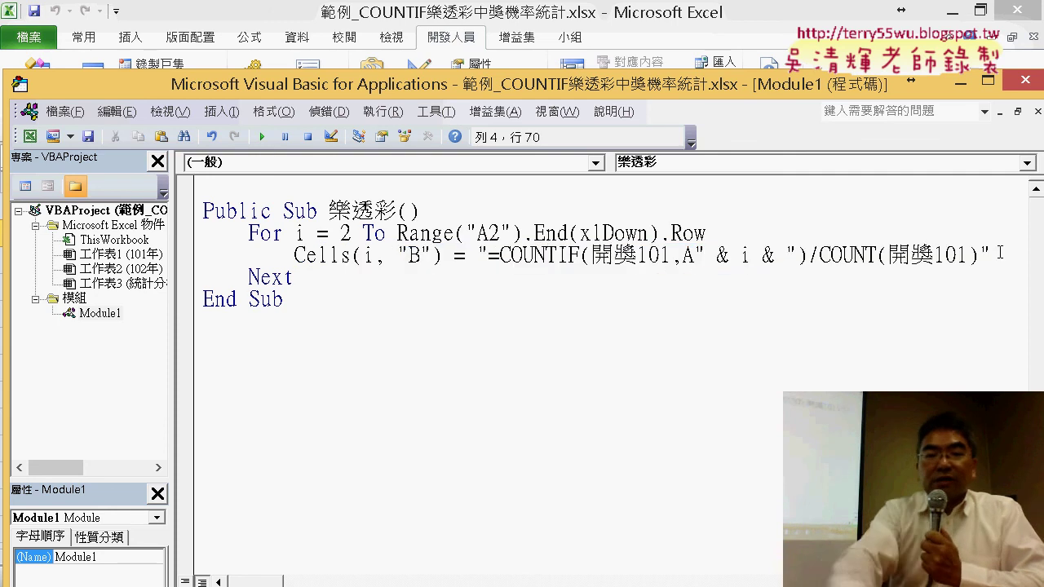
key("Return")
key("ctrl+v")
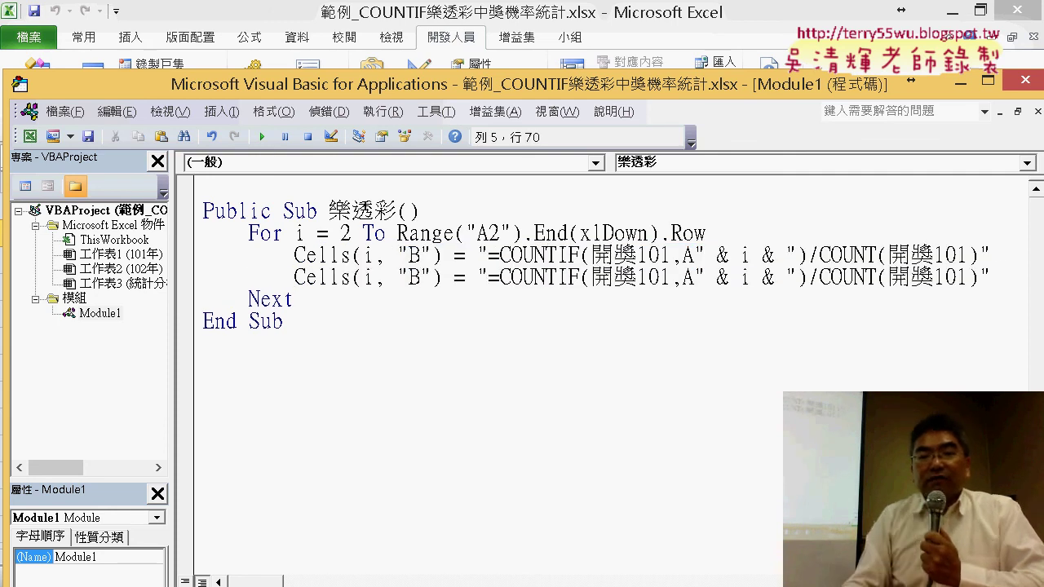
- Change the copy to column C and both 開獎101 references to 開獎102
left_click_drag(661, 279, 670, 280)
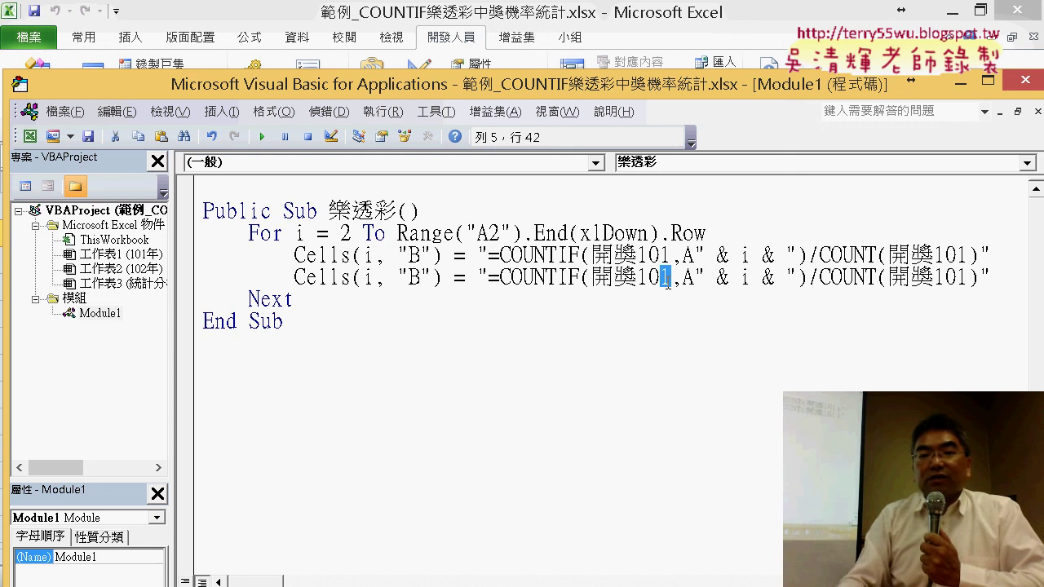
type("2")
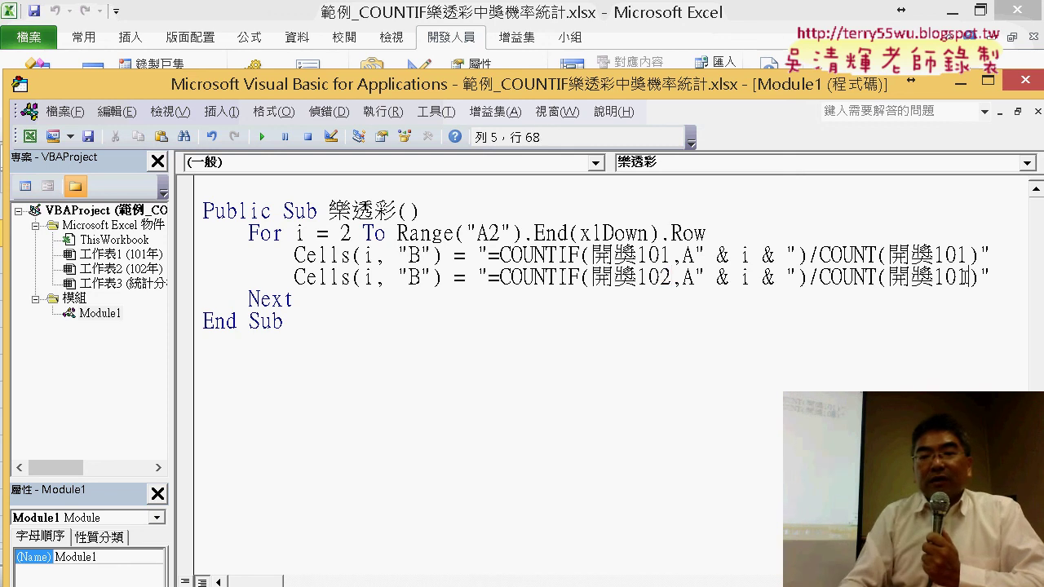
left_click_drag(969, 277, 959, 277)
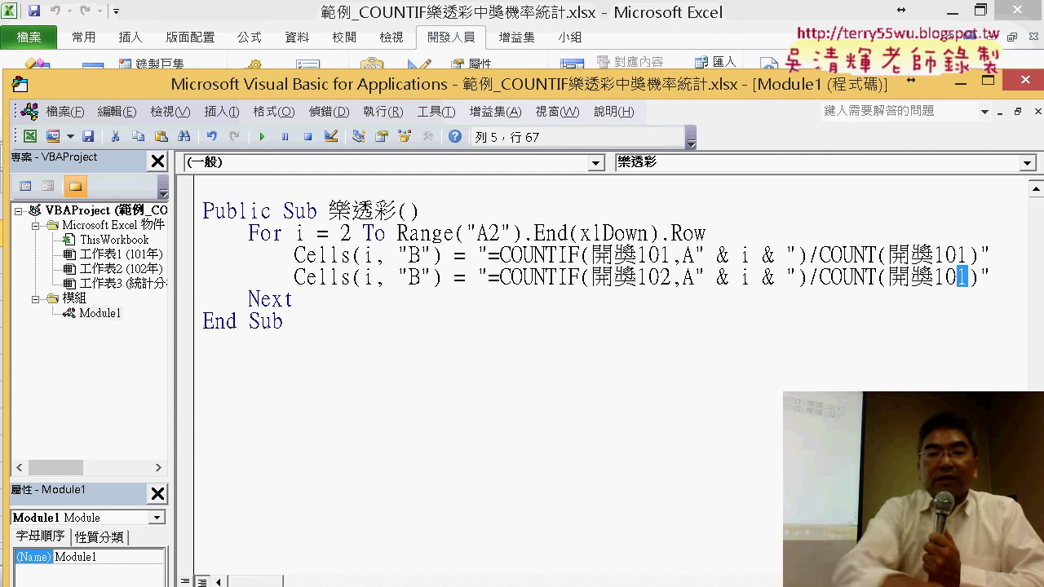
type("2")
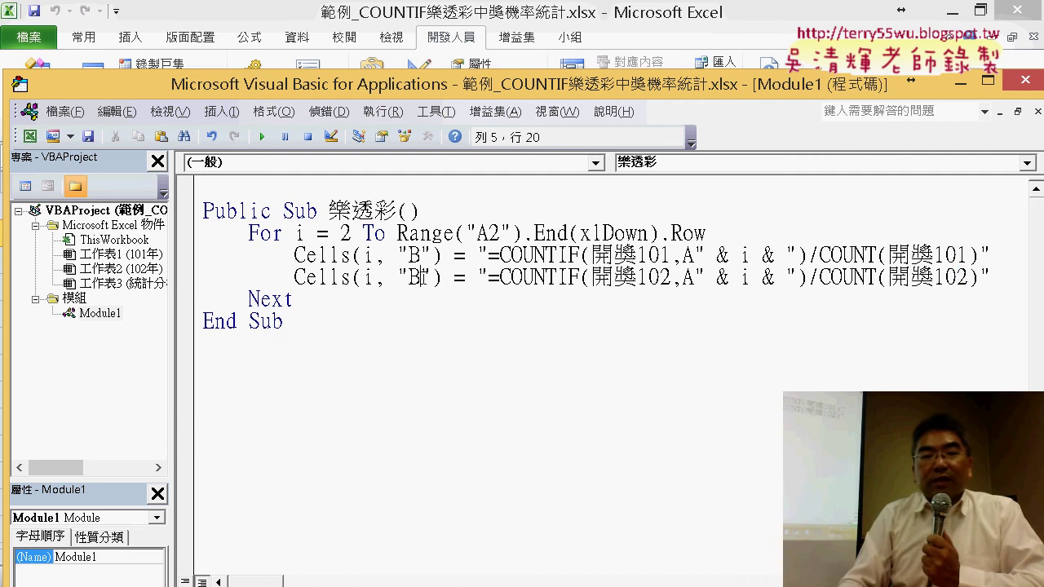
left_click_drag(420, 277, 409, 277)
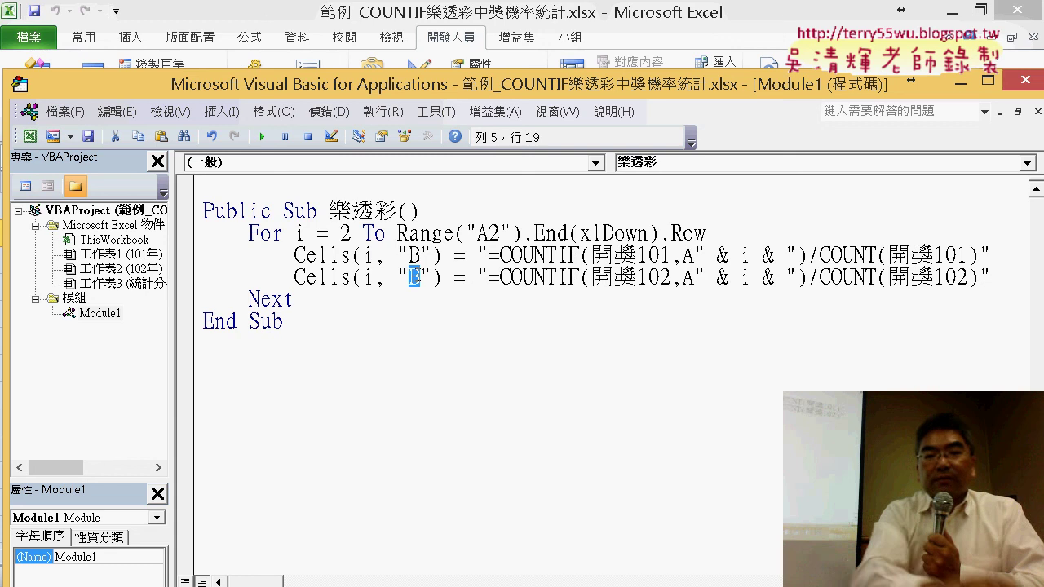
type("C")
- Paste two more copies of the statement and set their columns to D and E
left_click(1014, 277)
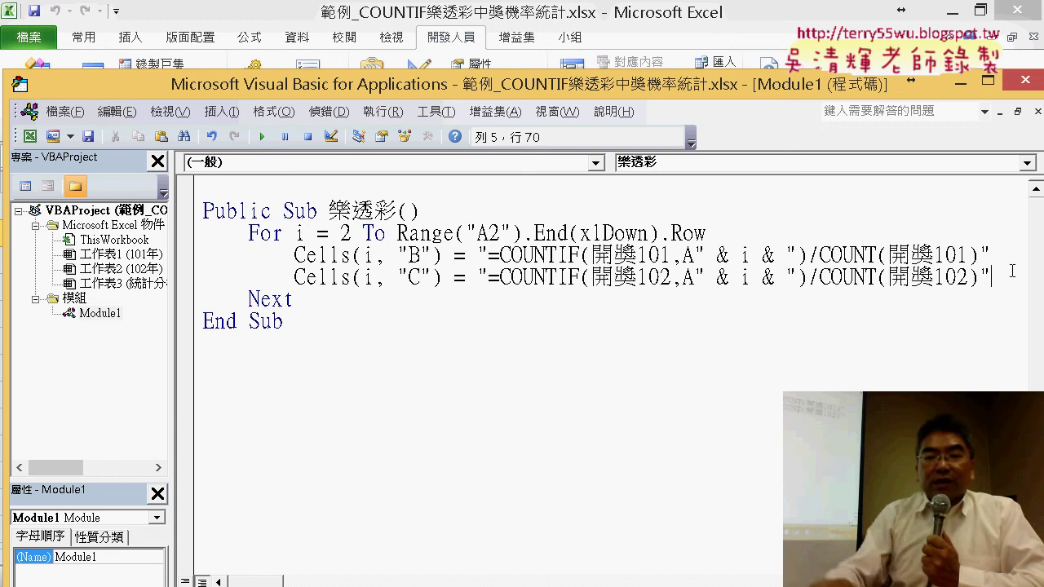
key("Return")
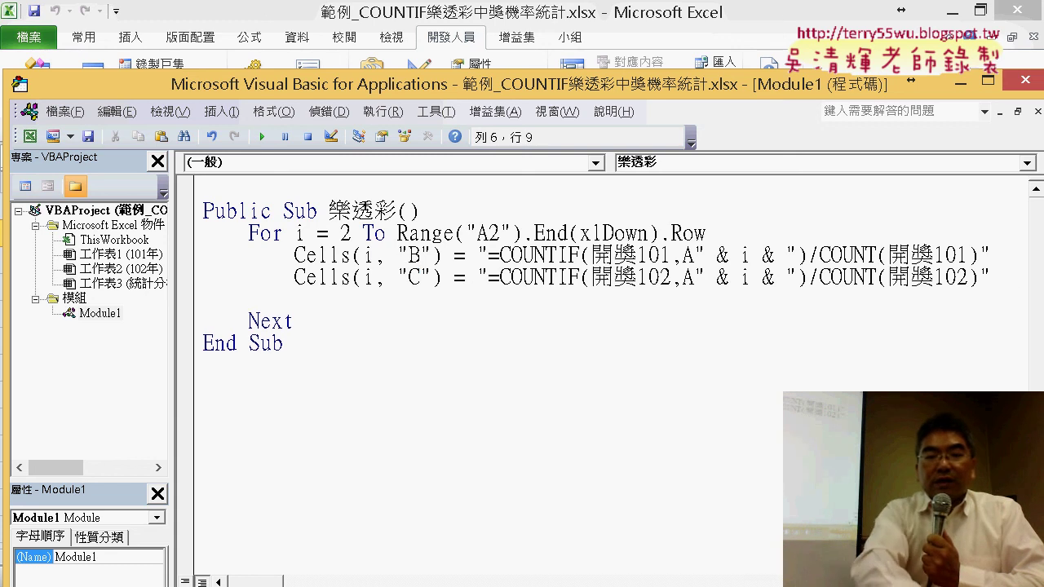
key("ctrl+v")
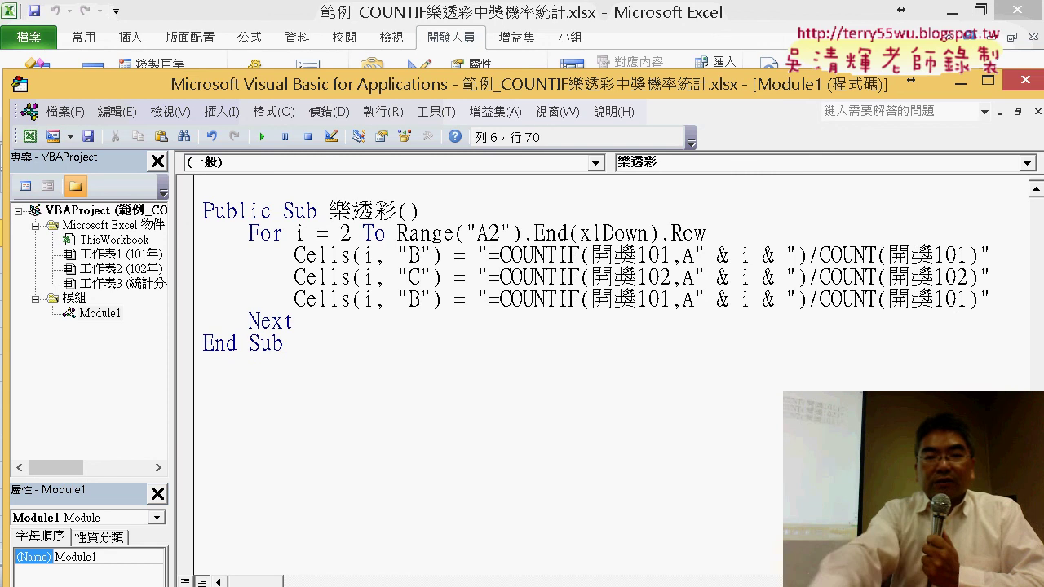
key("Return")
key("ctrl+v")
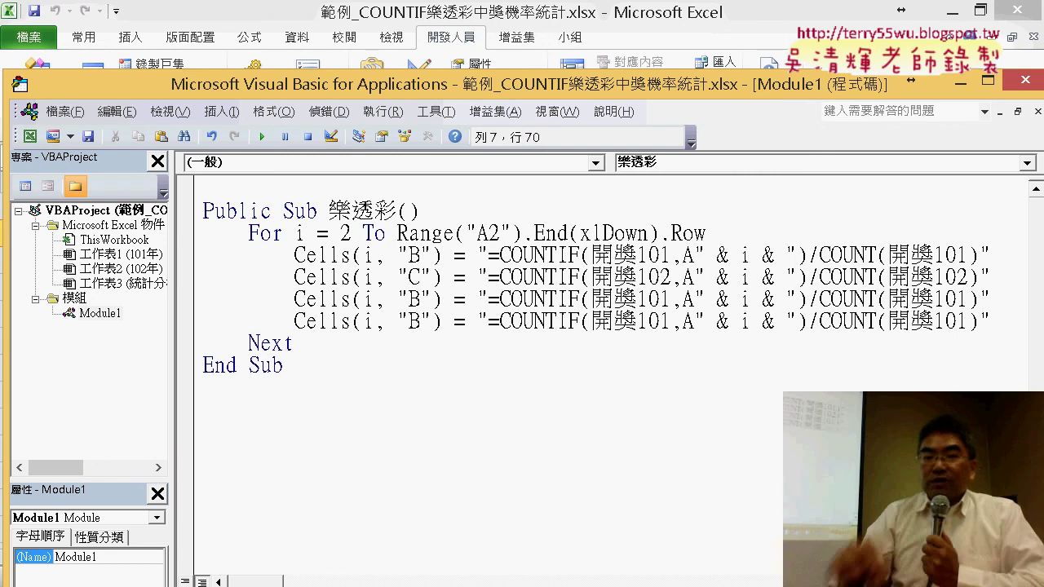
left_click(416, 300)
double_click(415, 300)
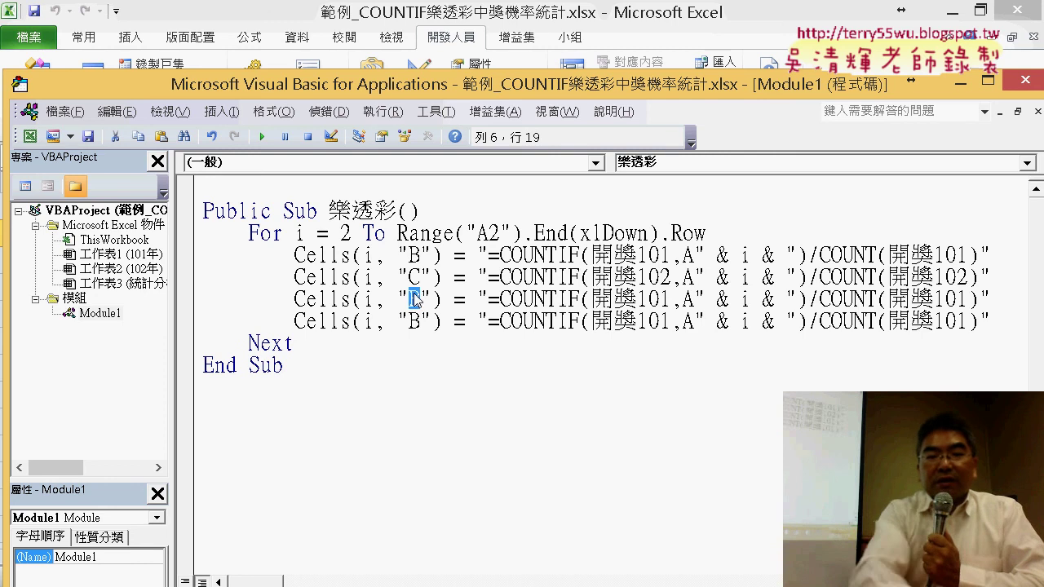
type("D")
double_click(416, 321)
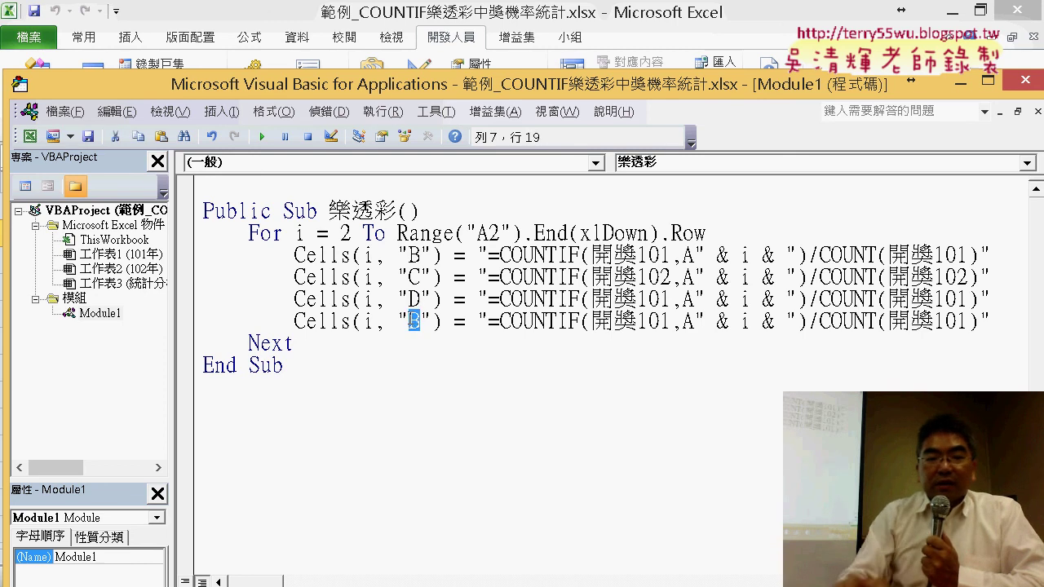
type("E")
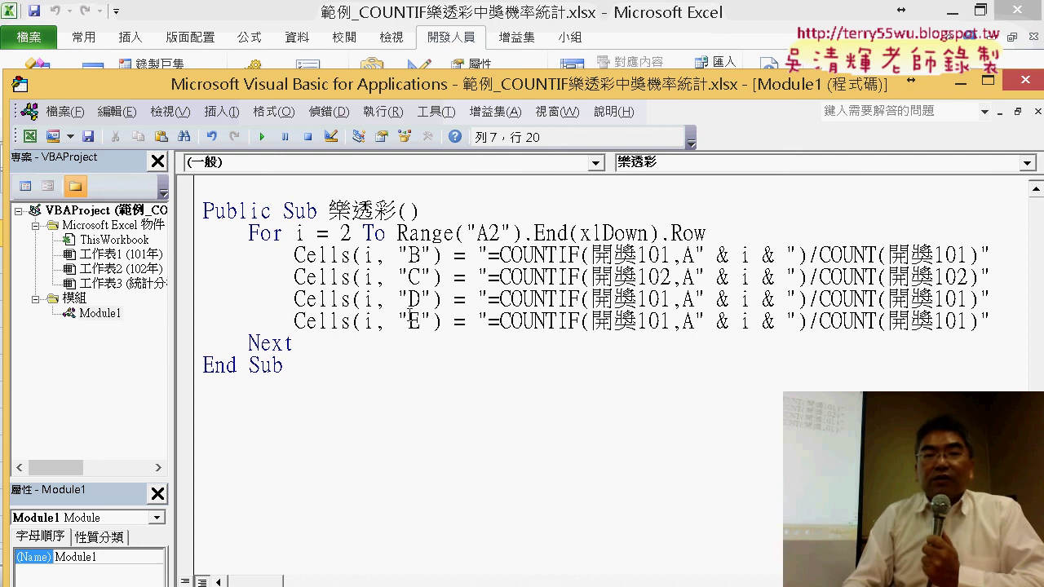
key("alt+F11")
left_click(392, 237)
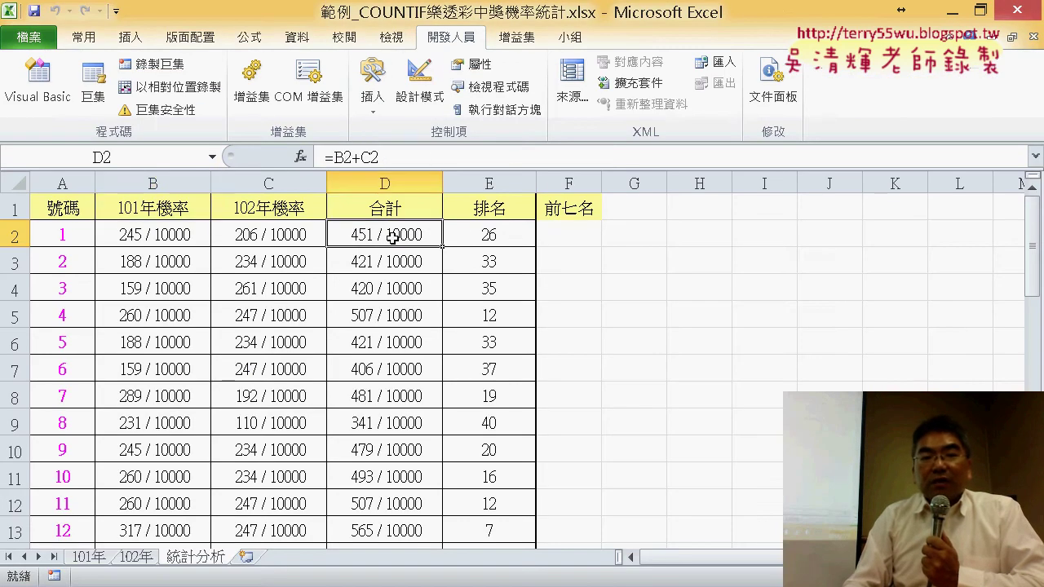
left_click_drag(414, 157, 326, 157)
right_click(336, 156)
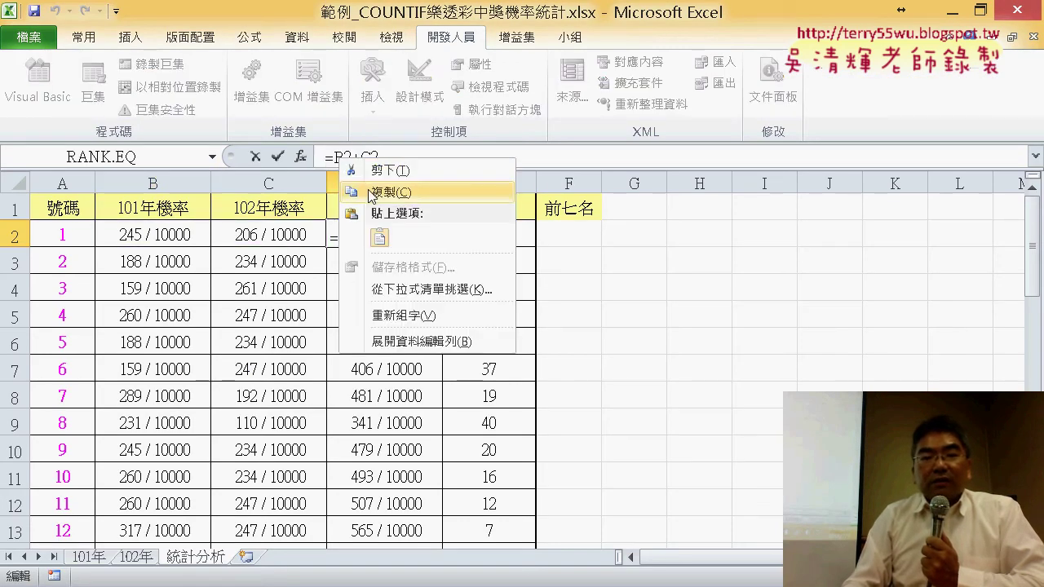
left_click(363, 189)
left_click(255, 158)
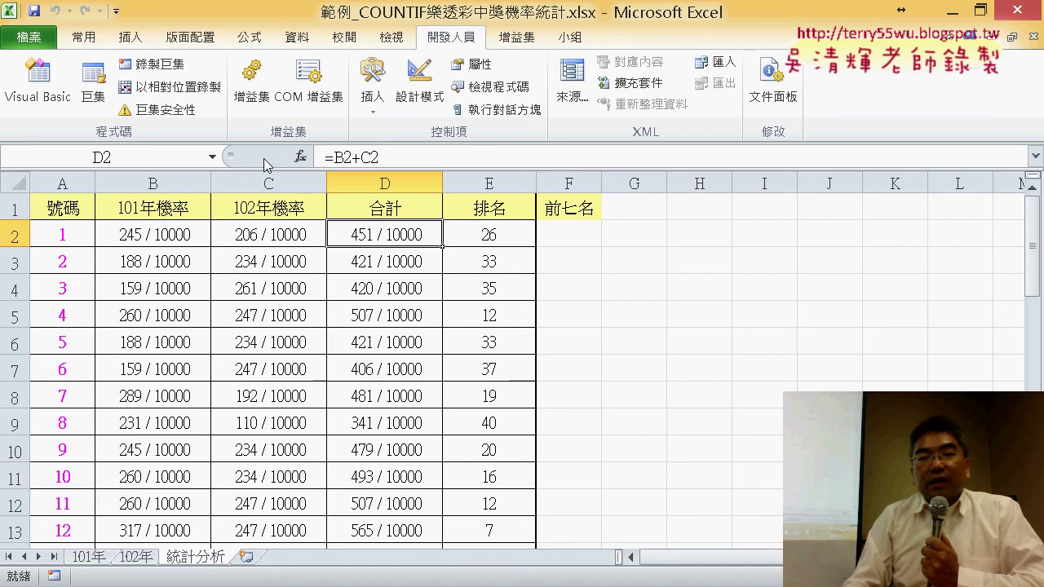
left_click(410, 260)
left_click(405, 243)
left_click(407, 261)
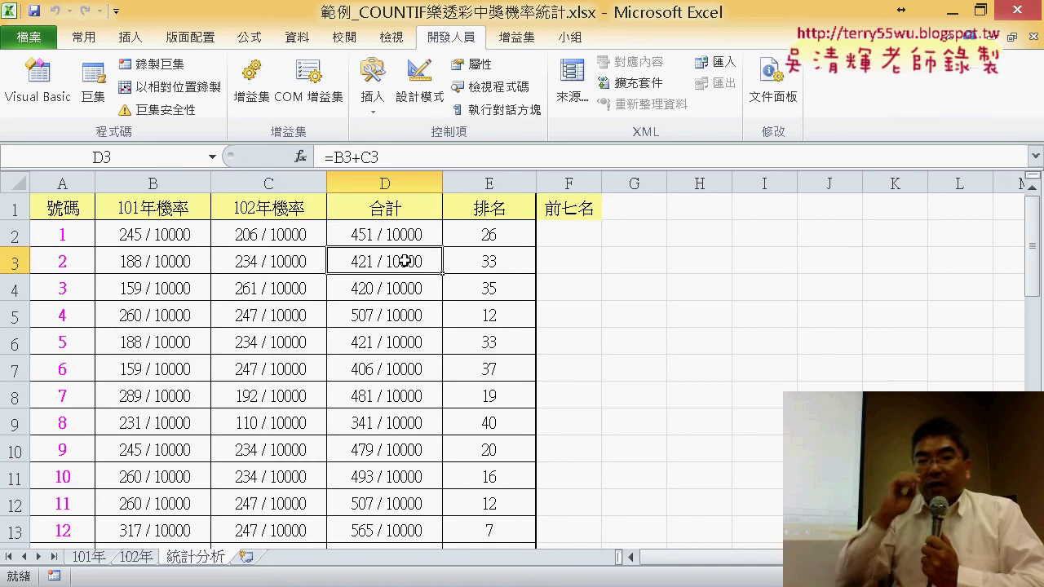
left_click(401, 228)
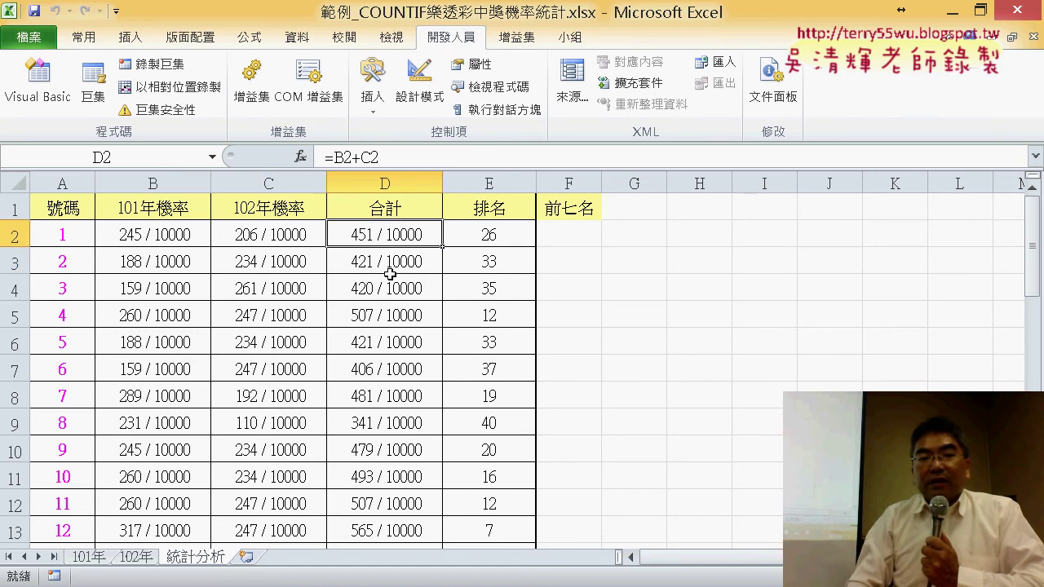
left_click(394, 262)
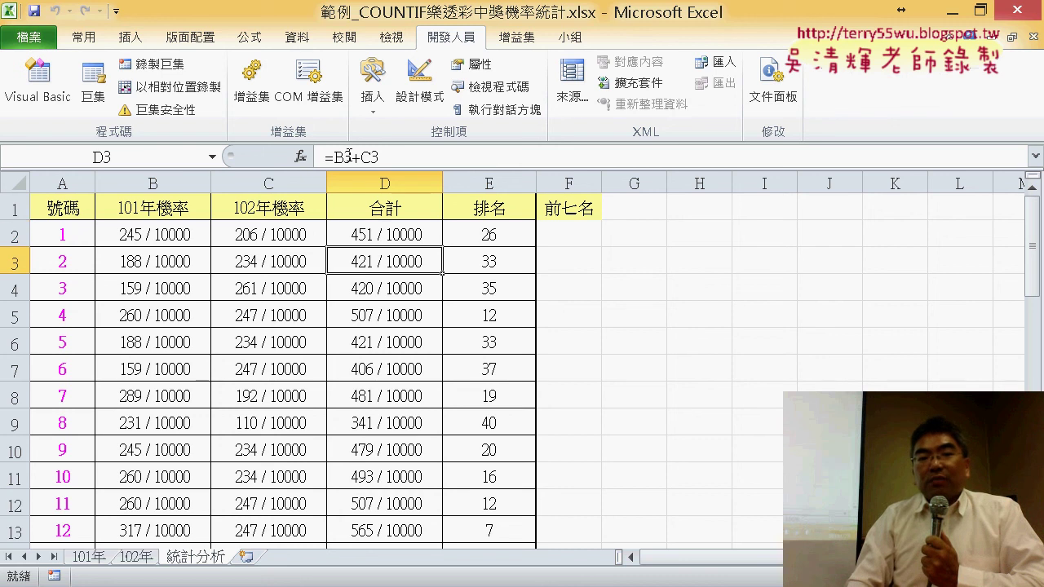
left_click(358, 235)
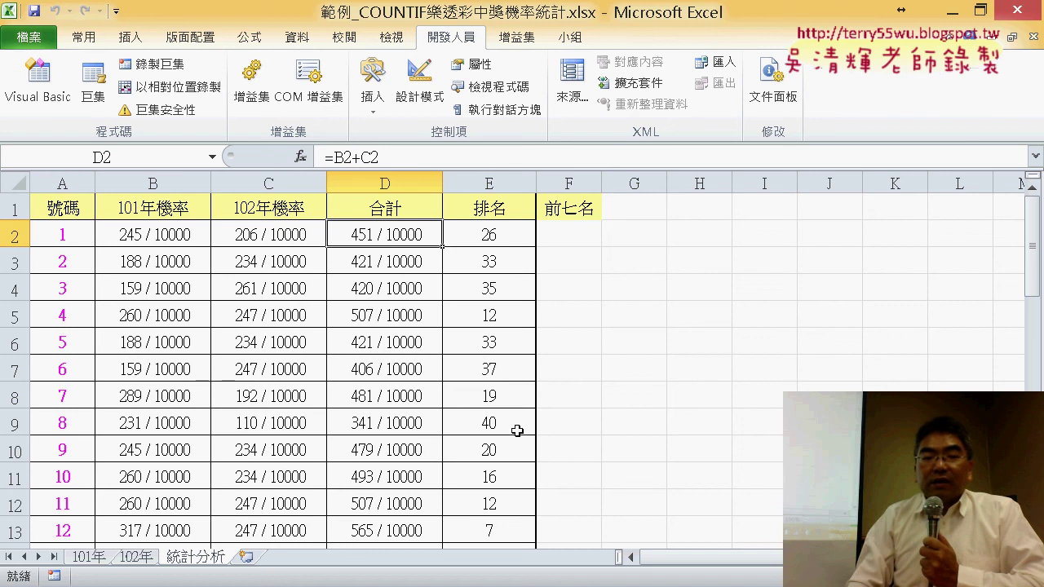
left_click(371, 502)
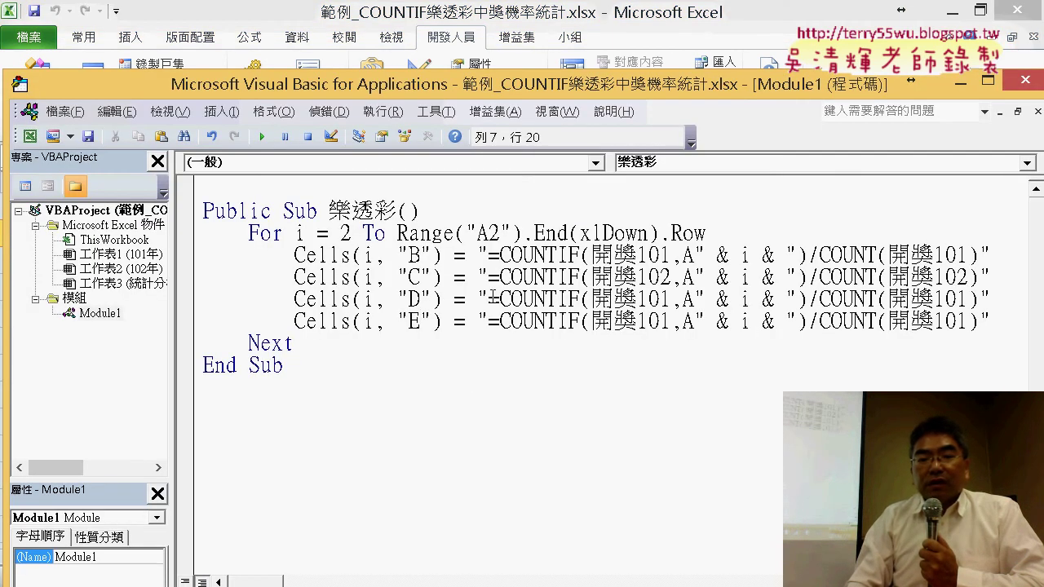
- Replace the column D line's COUNTIF formula with the fixed formula =B2+C2
left_click_drag(490, 299, 979, 300)
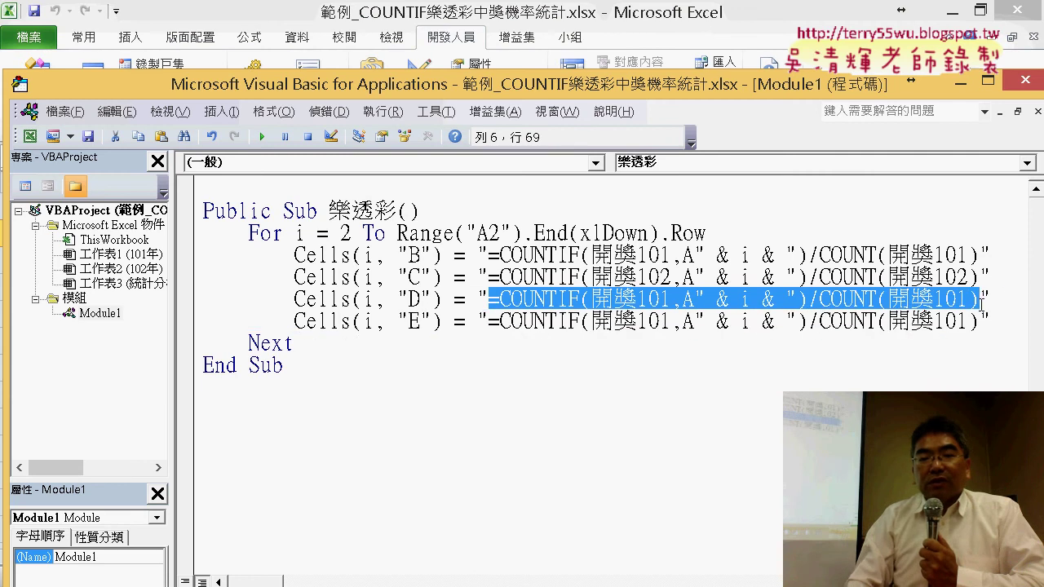
type("=B2+C2")
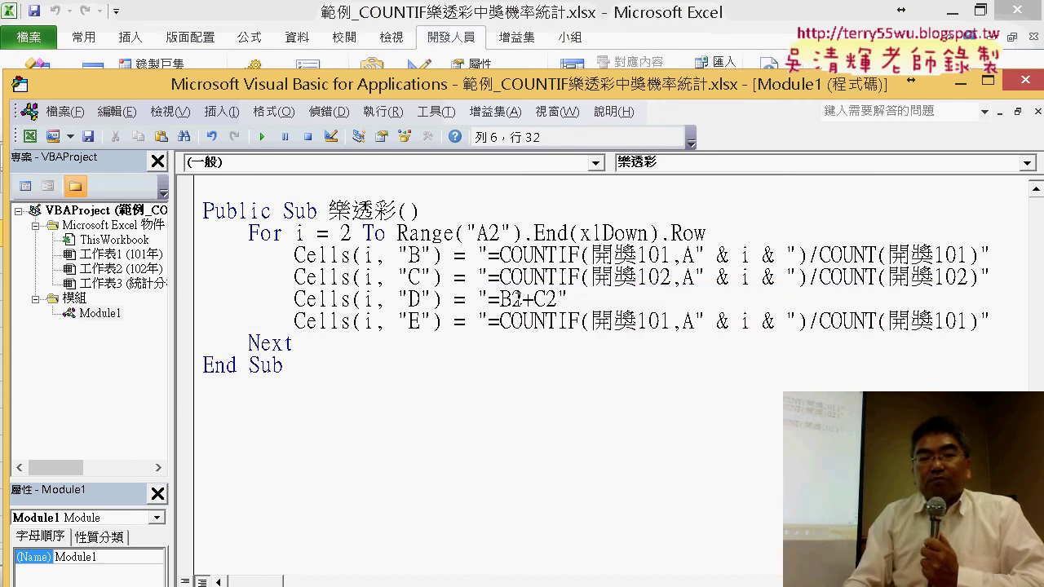
left_click_drag(517, 298, 527, 300)
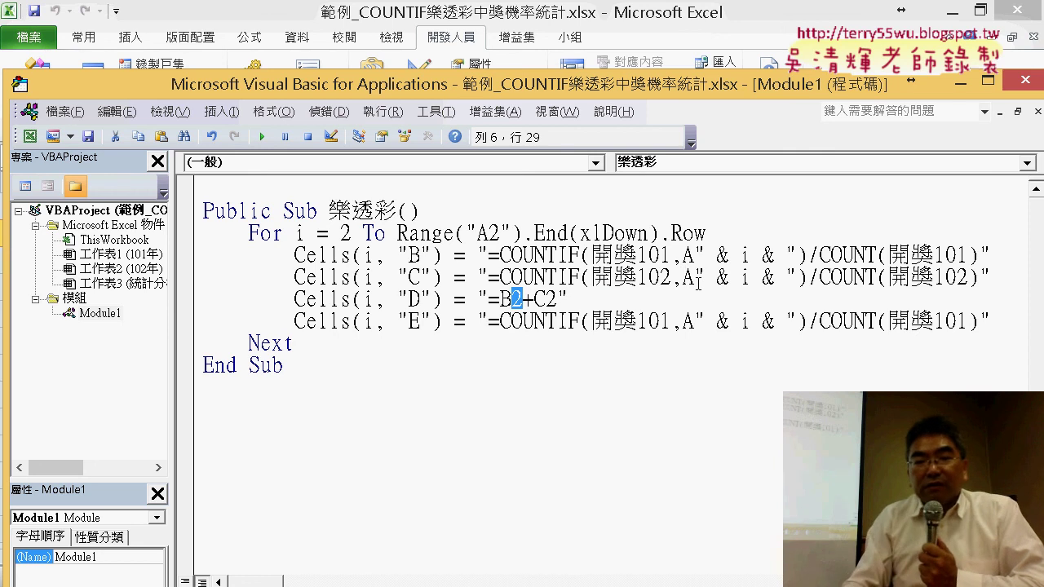
- Copy the " & i & " row fragment from the column C formula line
left_click_drag(695, 277, 795, 278)
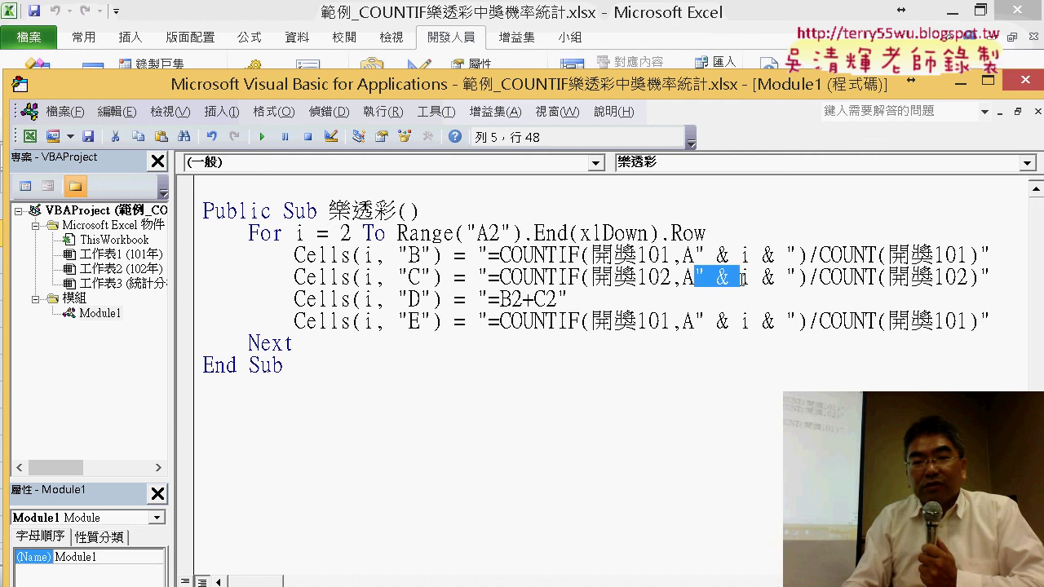
right_click(760, 278)
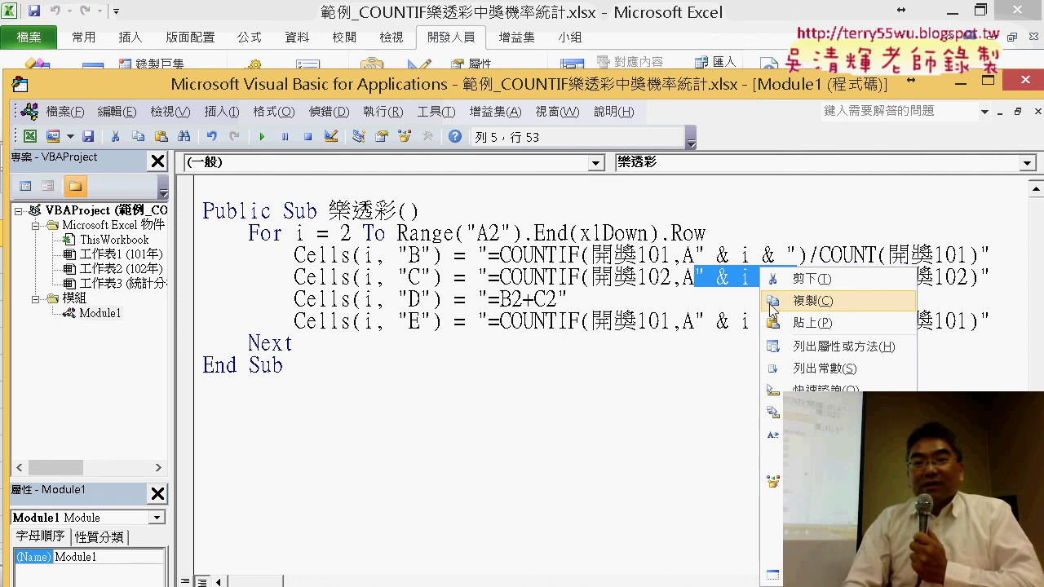
left_click(772, 303)
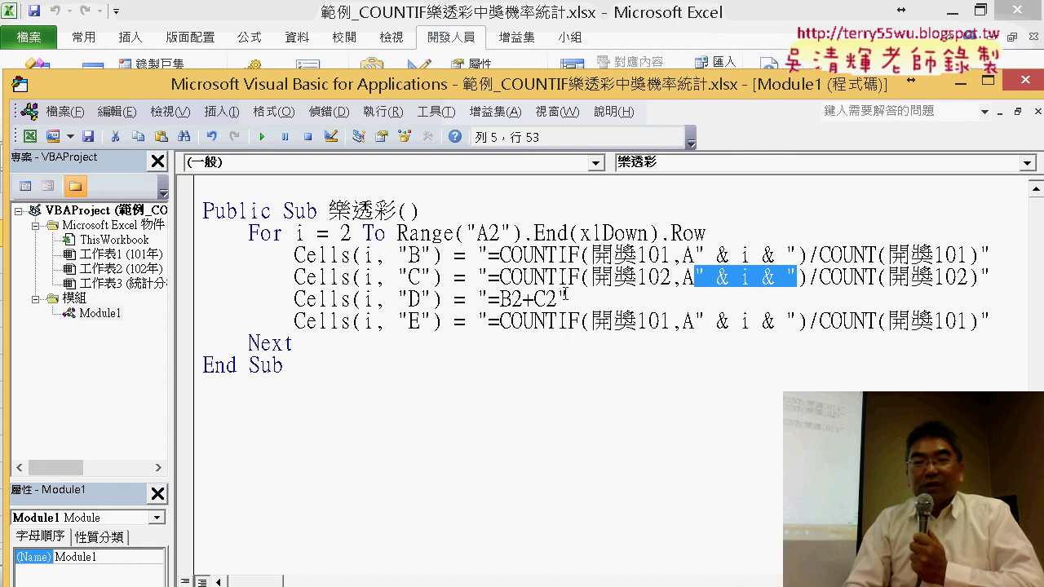
- Paste " & i & " over B2's 2 and swap C's 2 for & i on the column D line
left_click_drag(523, 298, 513, 299)
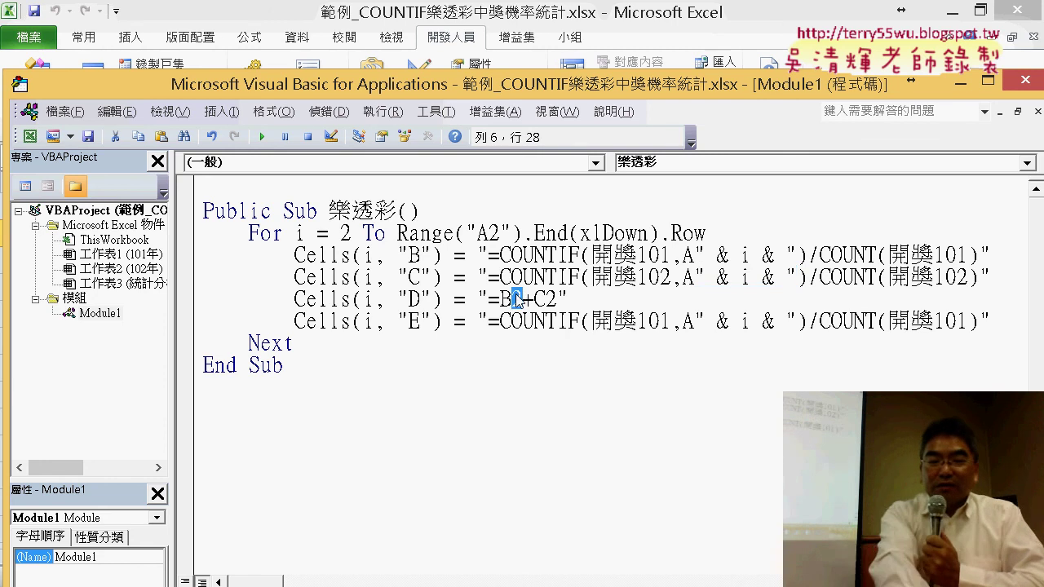
key("ctrl+v")
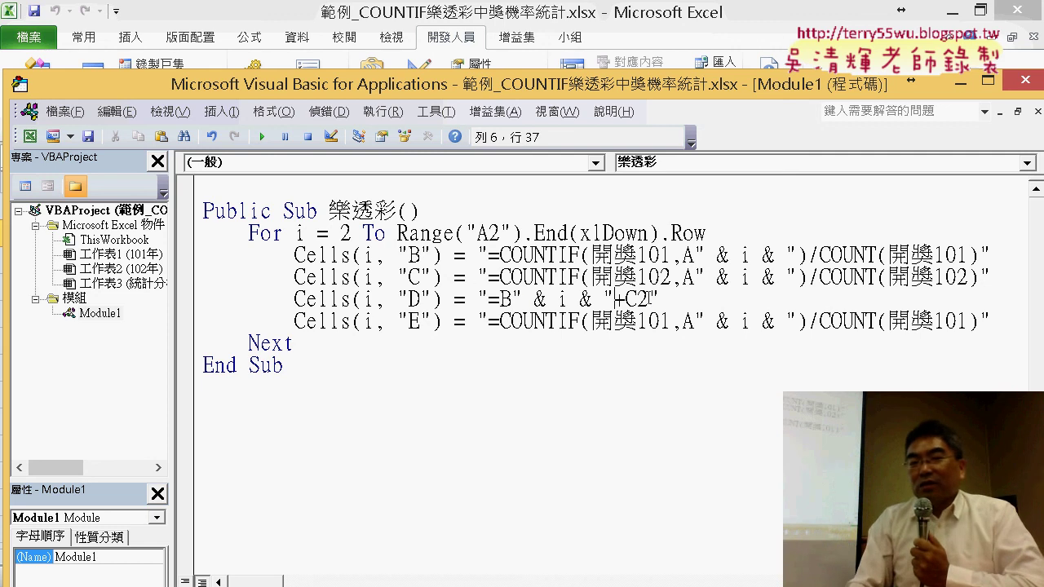
mouse_move(650, 299)
left_mouse_down()
mouse_move(640, 299)
mouse_move(734, 300)
left_mouse_up()
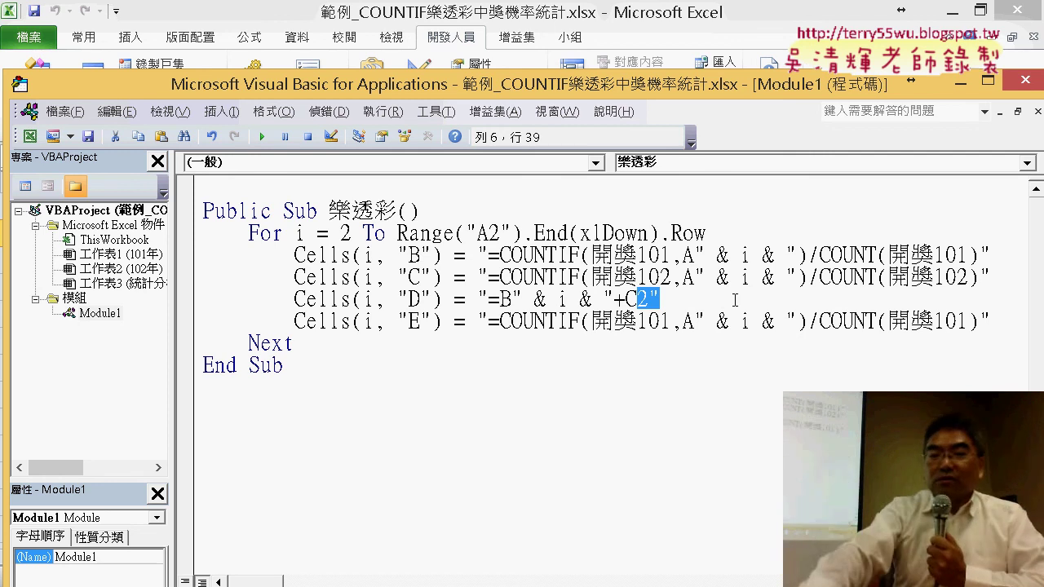
key("Left")
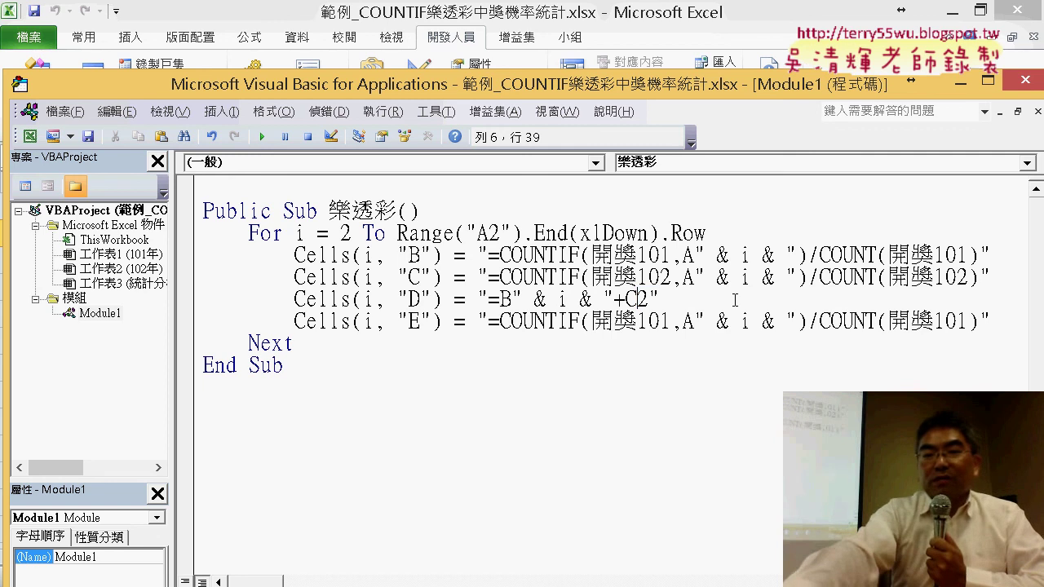
key("Delete")
key("Right")
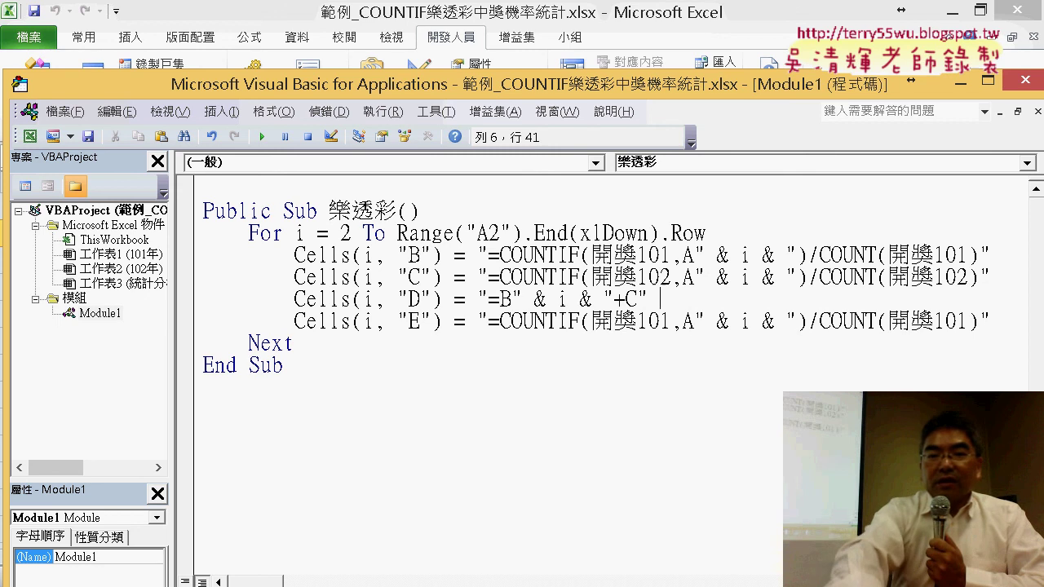
type("& i")
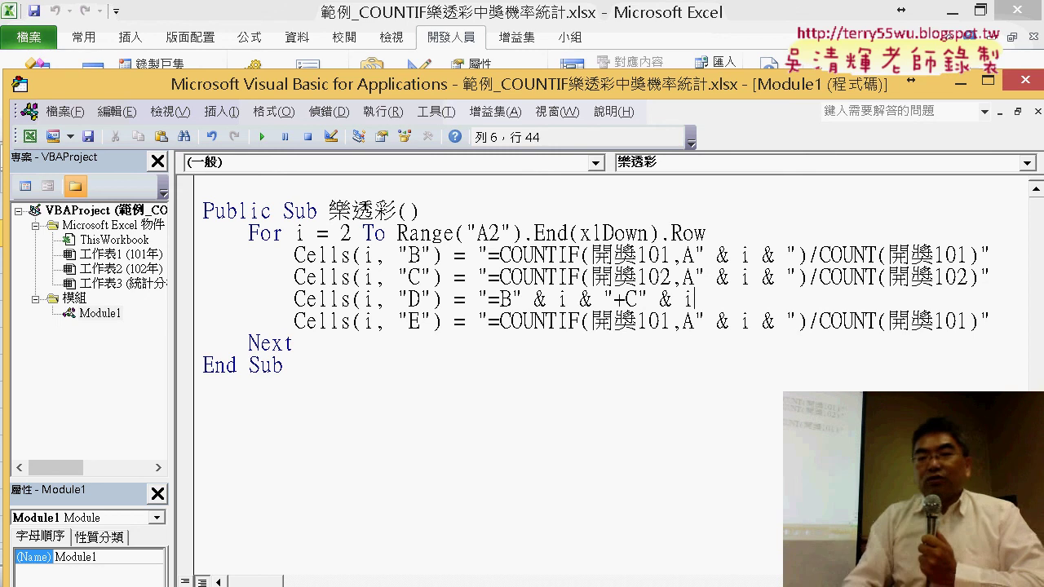
left_click_drag(695, 301, 648, 300)
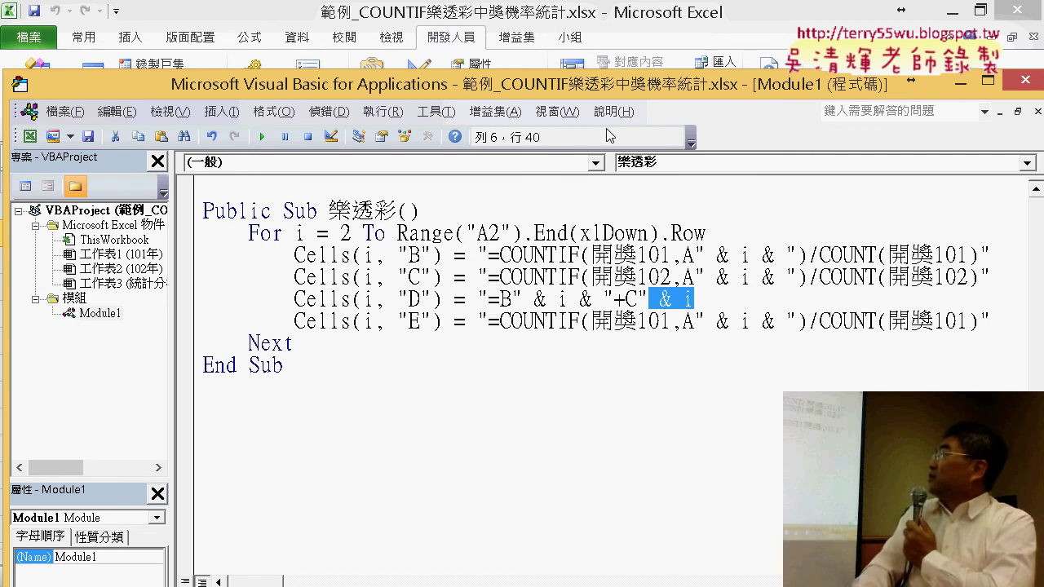
left_click(707, 299)
double_click(689, 299)
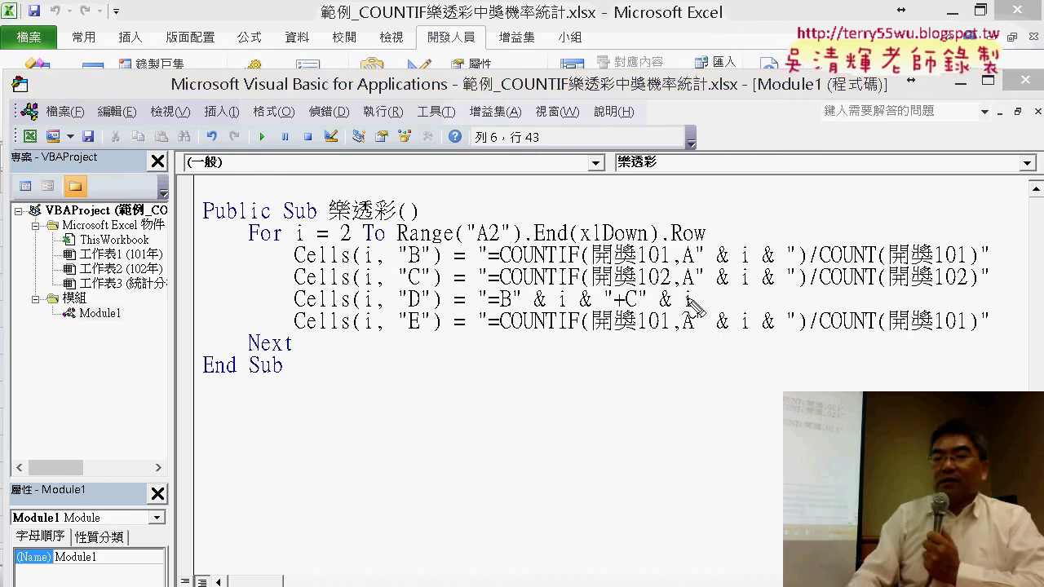
left_click_drag(639, 395, 664, 424)
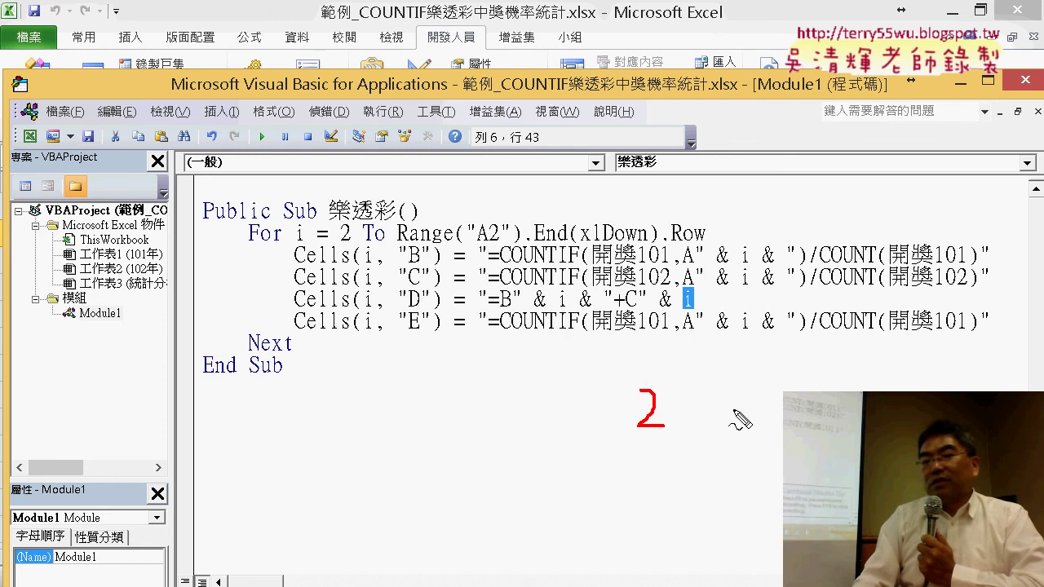
left_click_drag(620, 373, 620, 388)
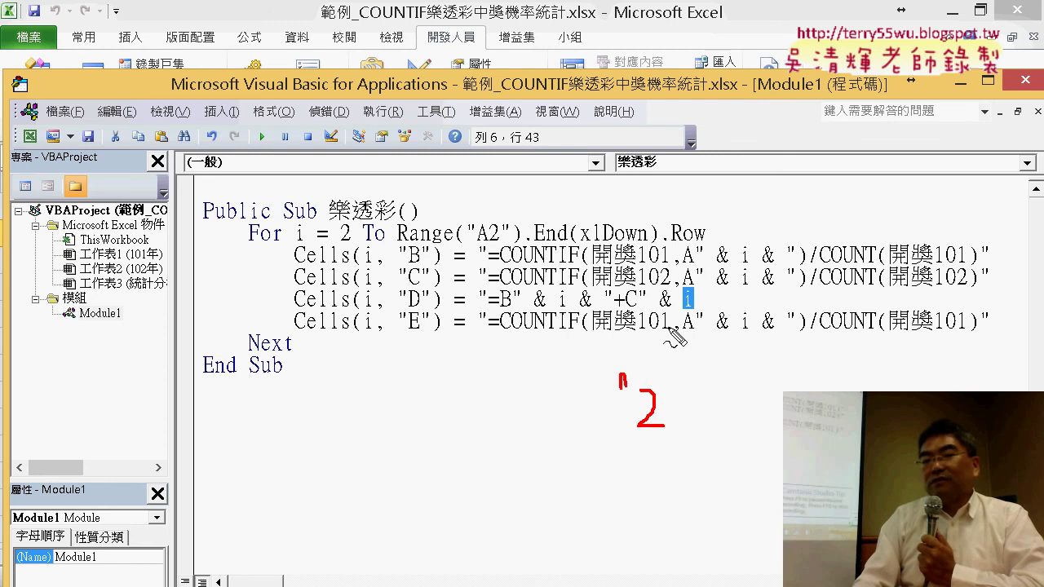
left_click_drag(656, 310, 671, 314)
mouse_move(664, 366)
left_mouse_down()
mouse_move(665, 380)
mouse_move(672, 378)
mouse_move(634, 309)
mouse_move(642, 320)
left_mouse_up()
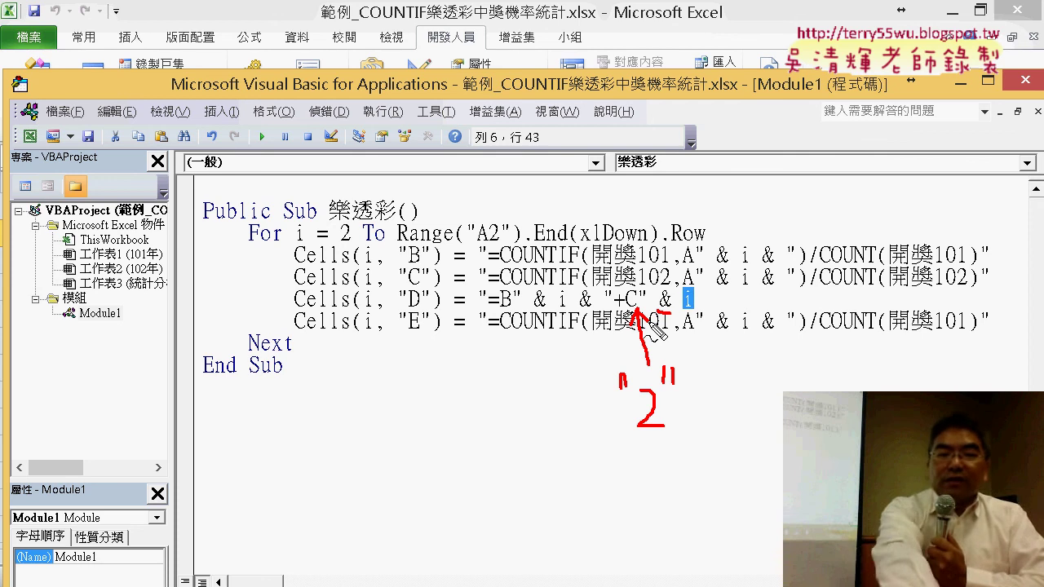
key("Escape")
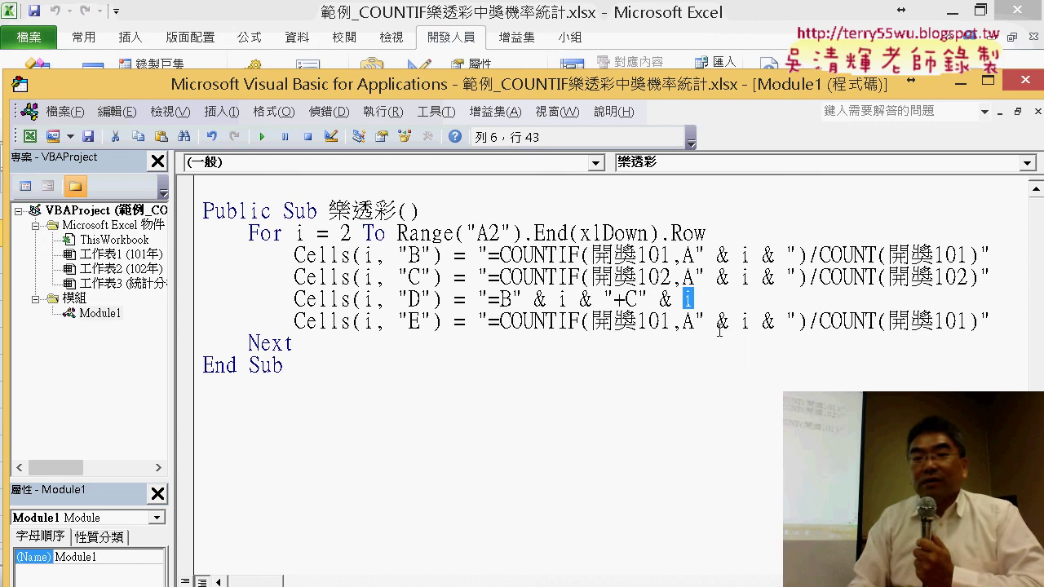
left_click(743, 298)
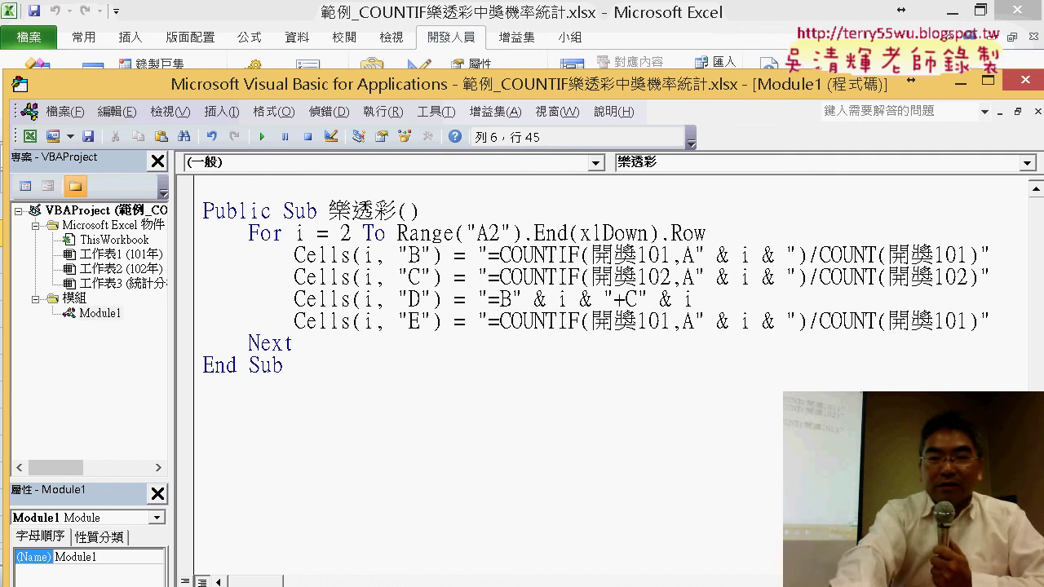
type("& \"\"")
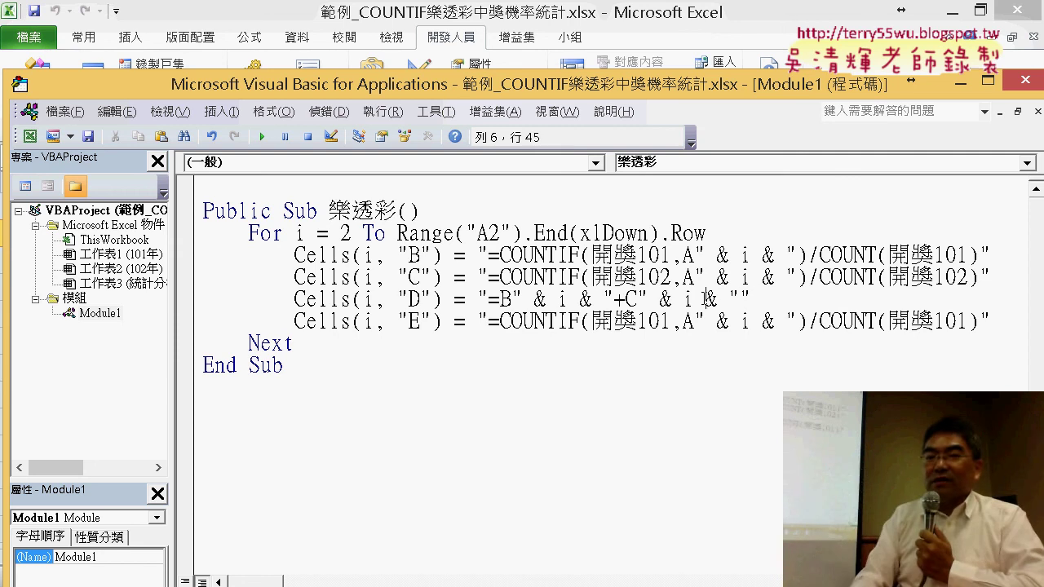
left_click_drag(706, 298, 752, 303)
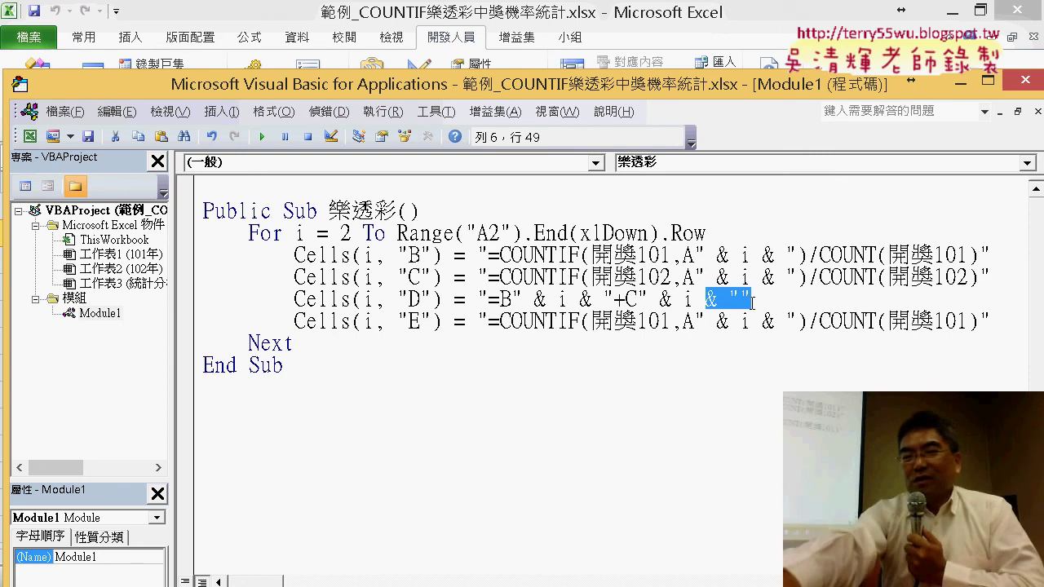
key("BackSpace")
key("BackSpace")
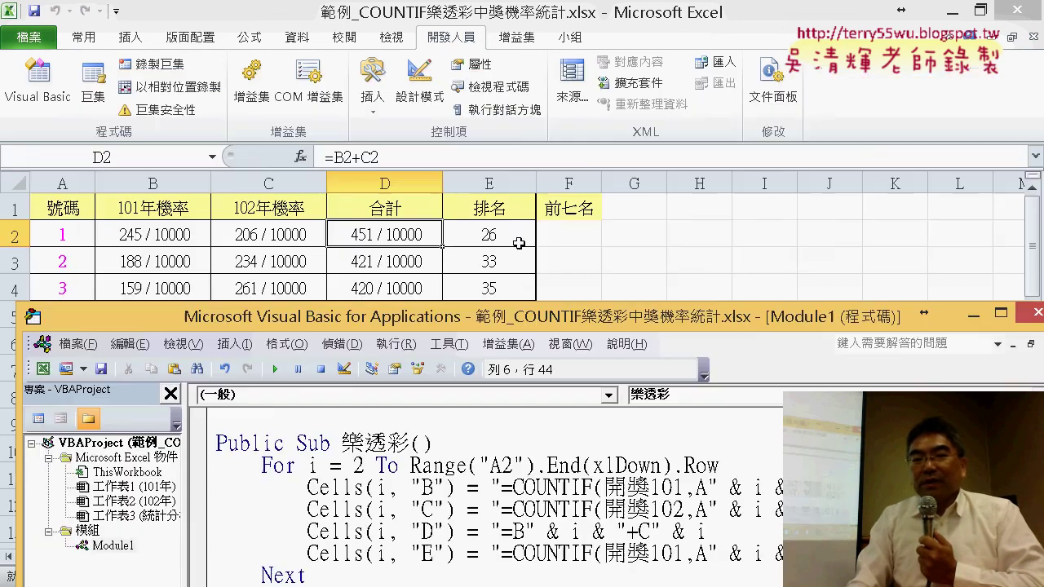
key("alt+F11")
- Compare the RANK.EQ formulas in E2 and E3, ending back on E2
left_click(519, 240)
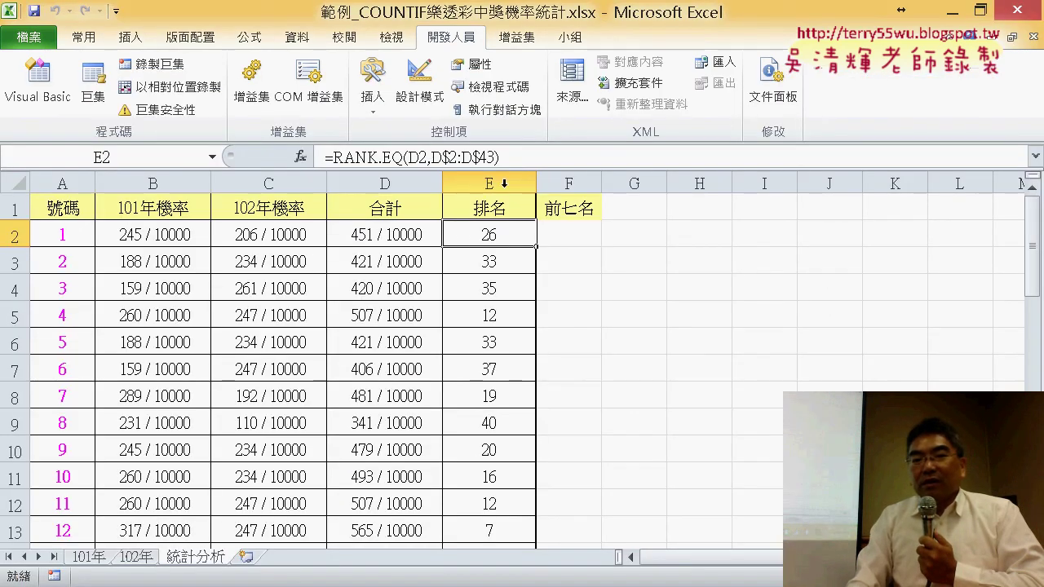
left_click(489, 265)
left_click(493, 236)
left_click(481, 261)
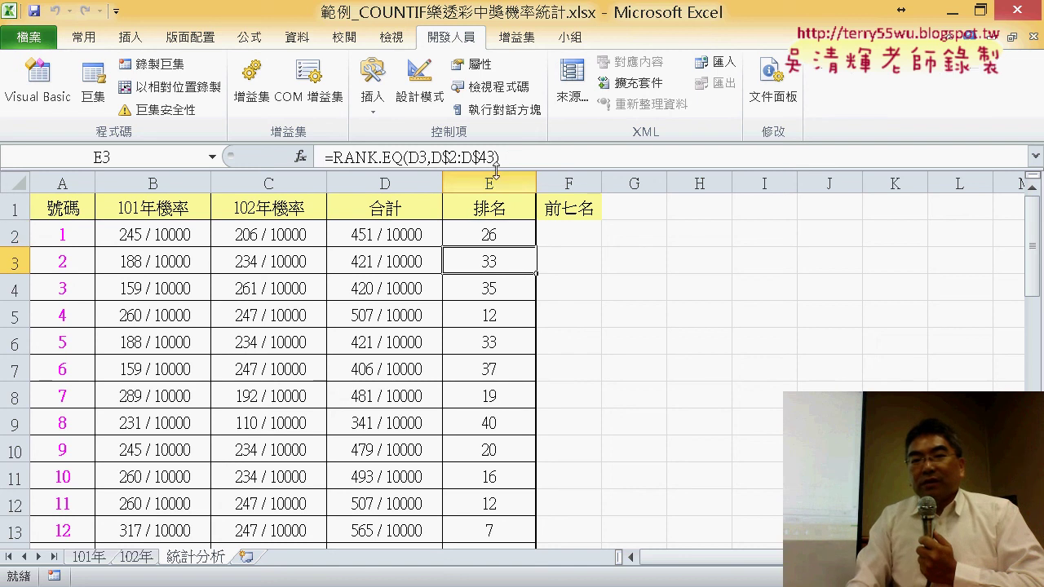
key("Up")
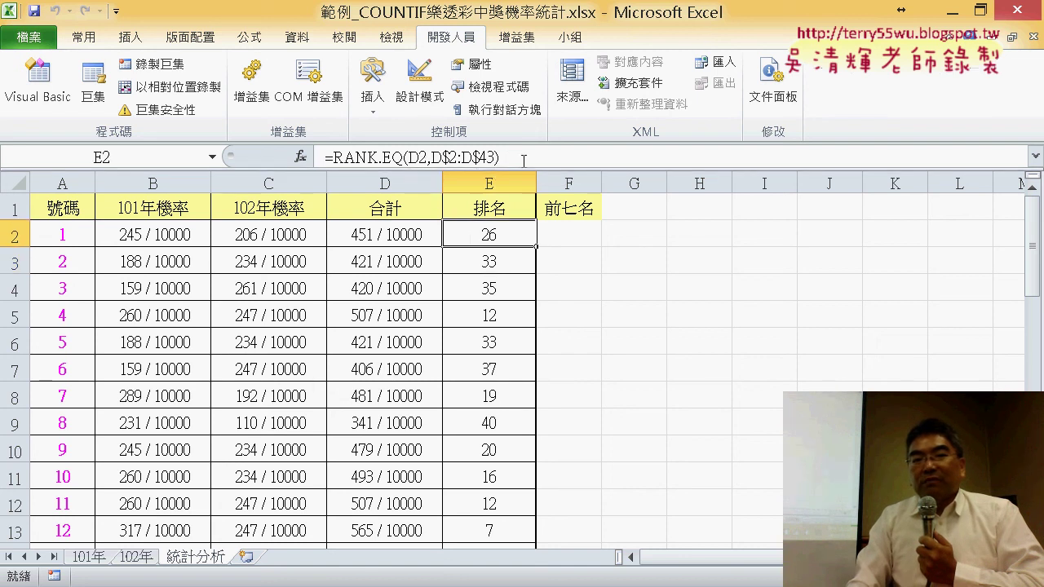
- Copy E2's formula =RANK.EQ(D2,D$2:D$43) and return to the VBA code window
left_click(523, 160)
left_click_drag(523, 160, 324, 157)
right_click(349, 156)
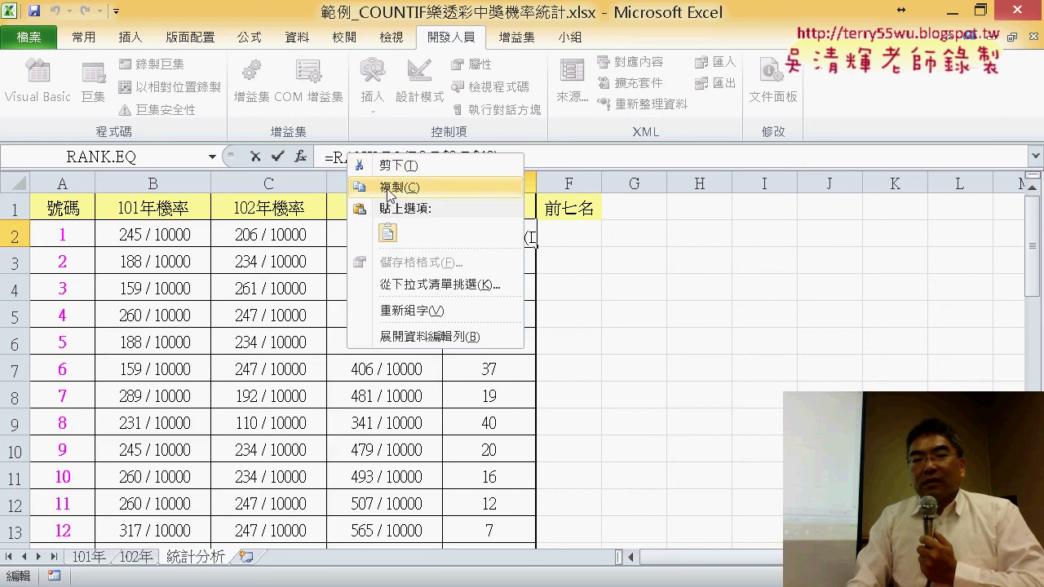
left_click(389, 188)
left_click(255, 158)
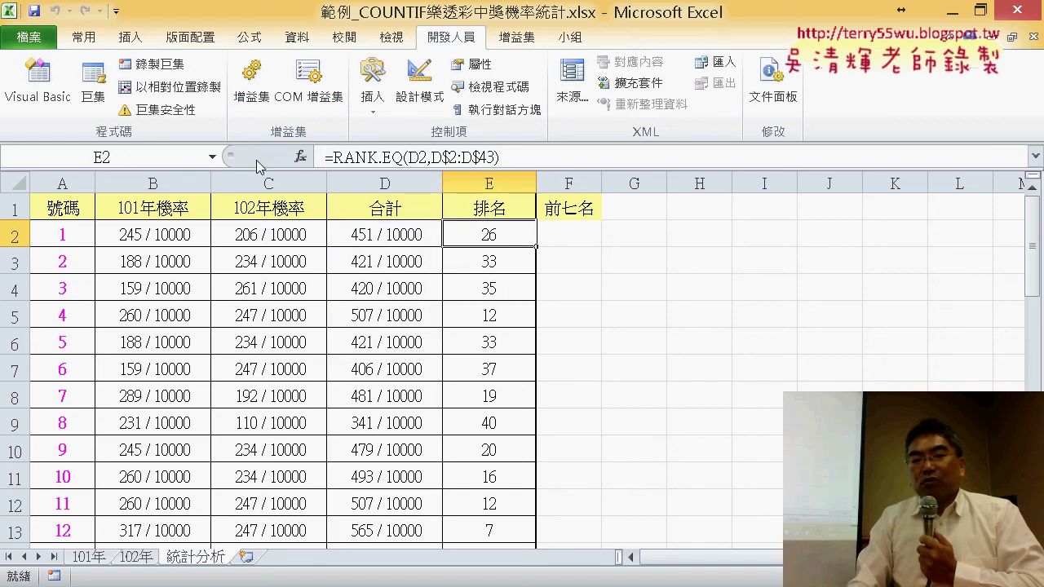
left_click(256, 583)
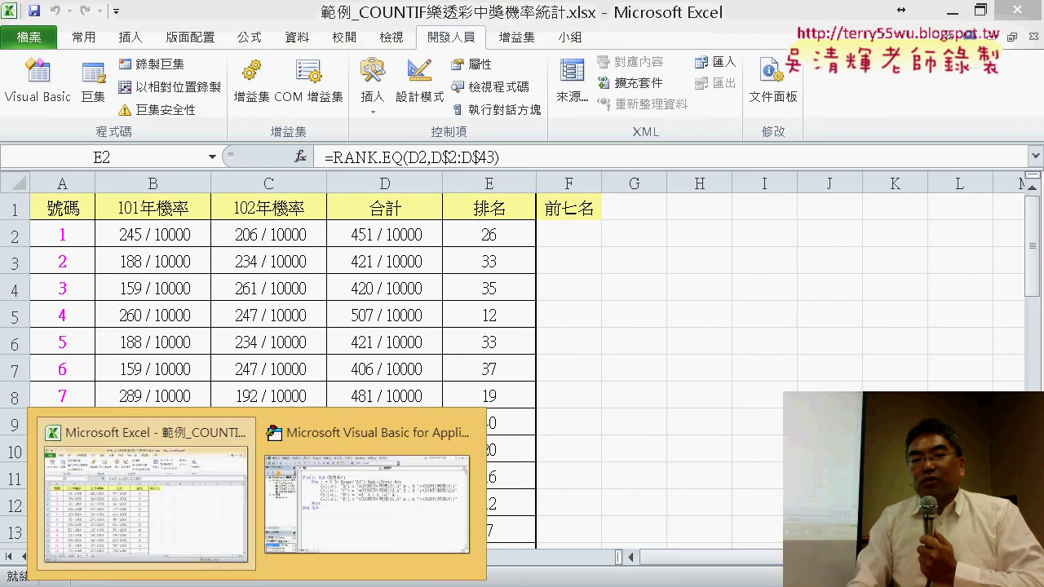
left_click(353, 522)
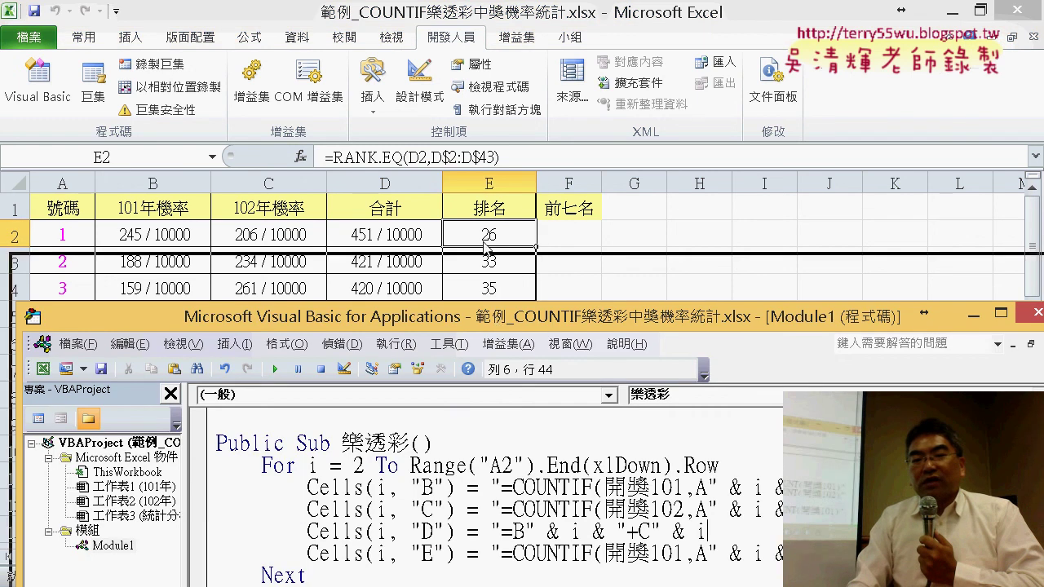
- Paste the RANK.EQ formula over the COUNTIF formula on the column E line
left_click_drag(499, 320, 471, 143)
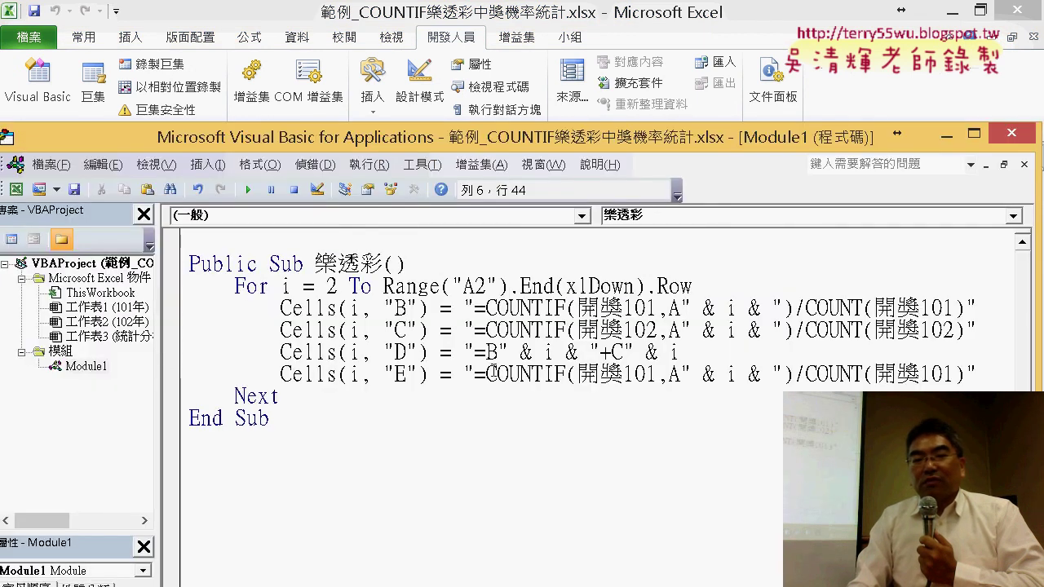
mouse_move(475, 373)
left_mouse_down()
mouse_move(977, 374)
mouse_move(966, 373)
left_mouse_up()
right_click(774, 379)
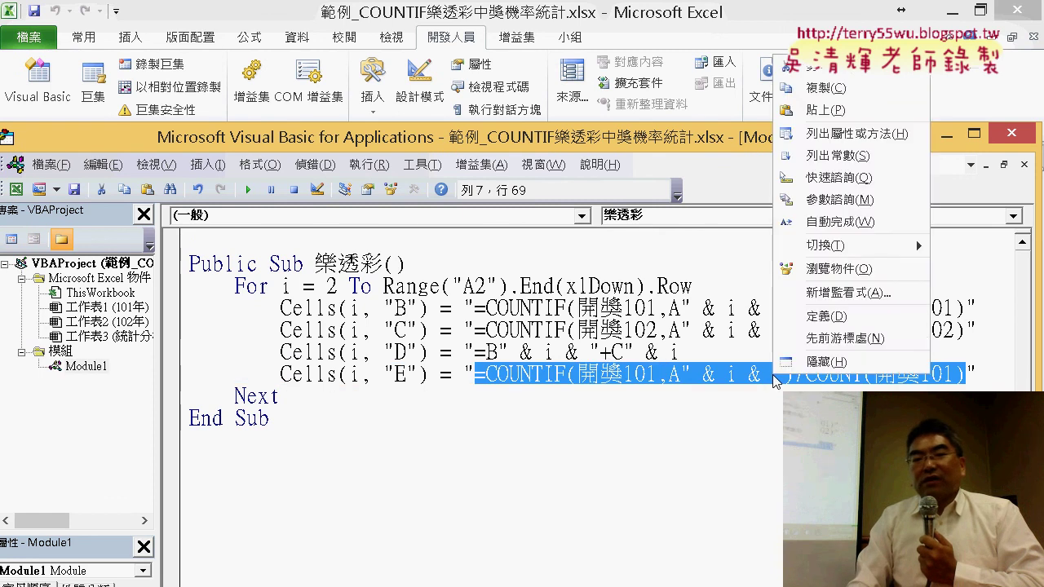
left_click(825, 109)
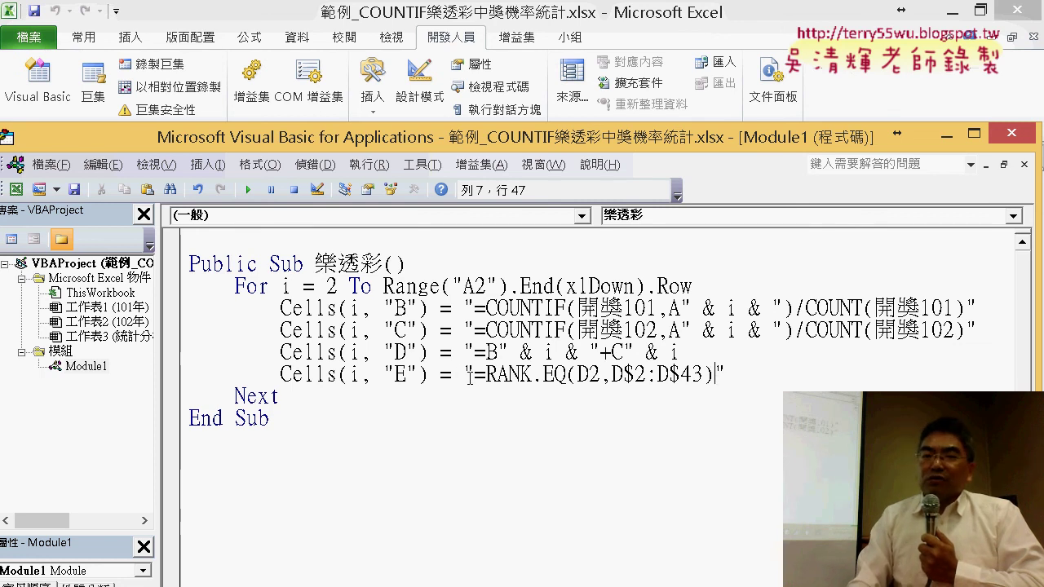
left_click_drag(476, 375, 486, 375)
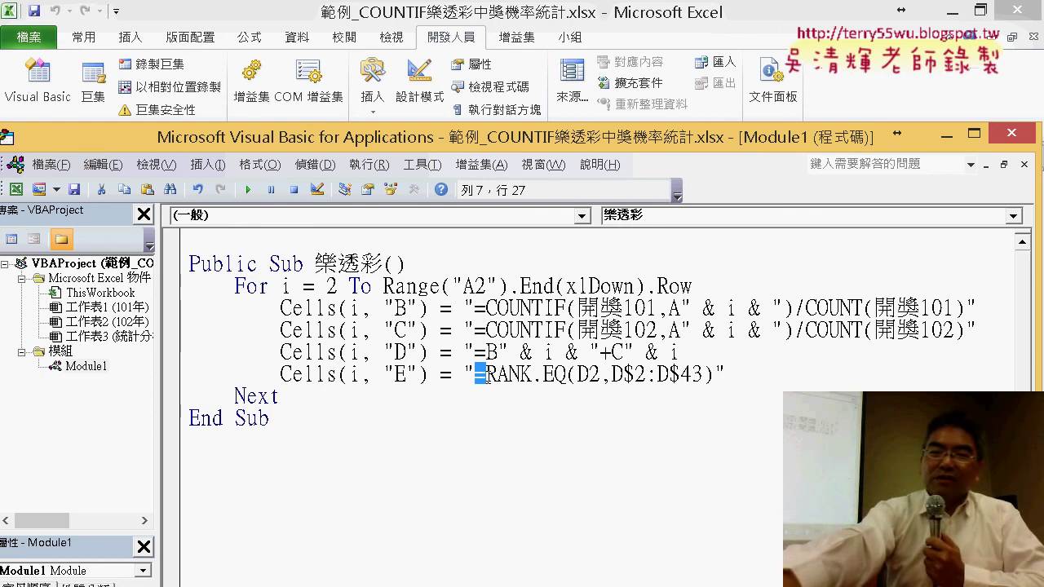
key("Delete")
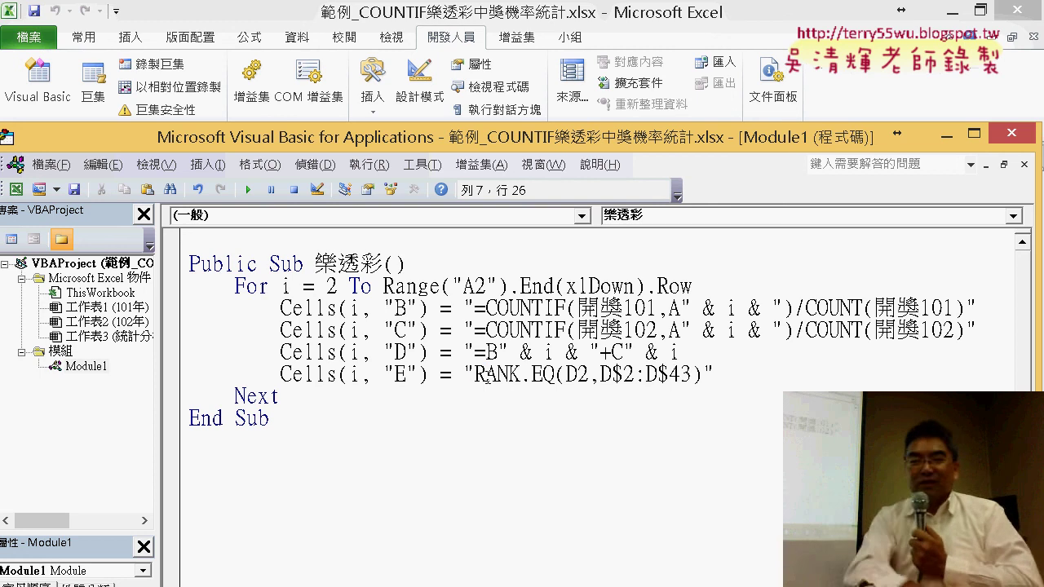
key("ctrl+z")
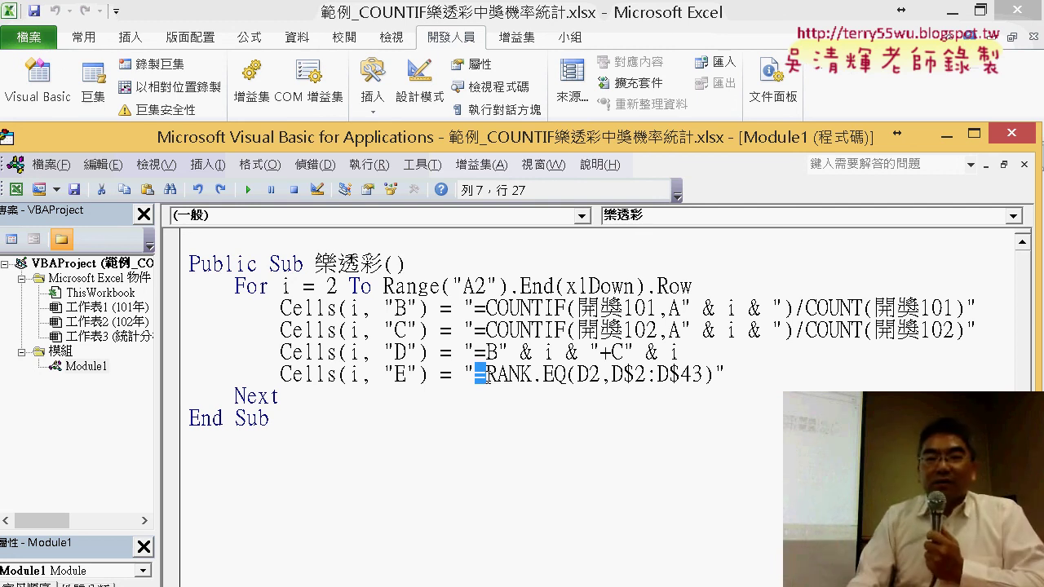
- Replace the 2 in D2 with " & i & " so column E ranks each row's total
left_click_drag(589, 374, 600, 374)
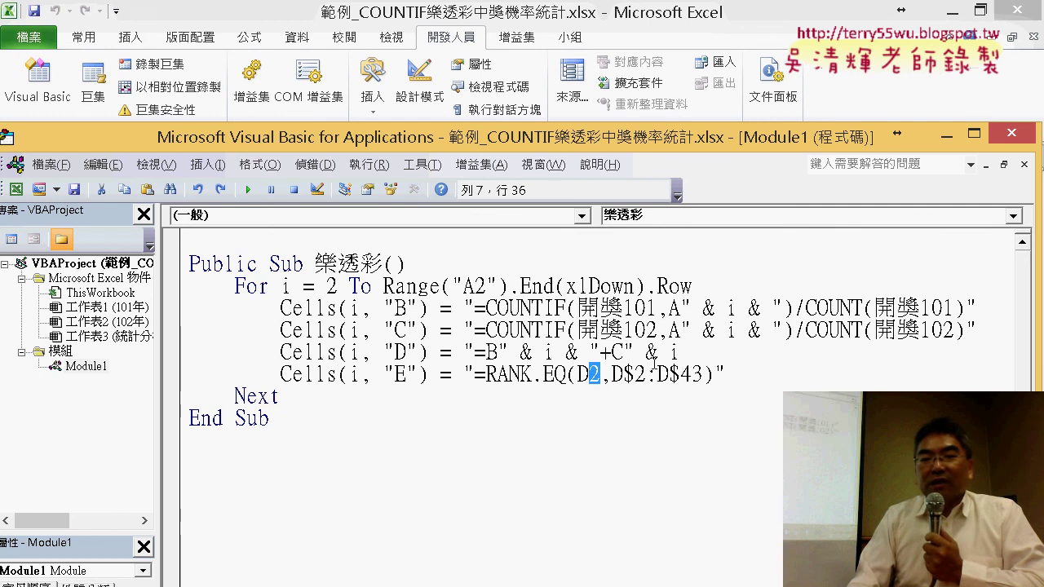
left_click_drag(681, 330, 782, 329)
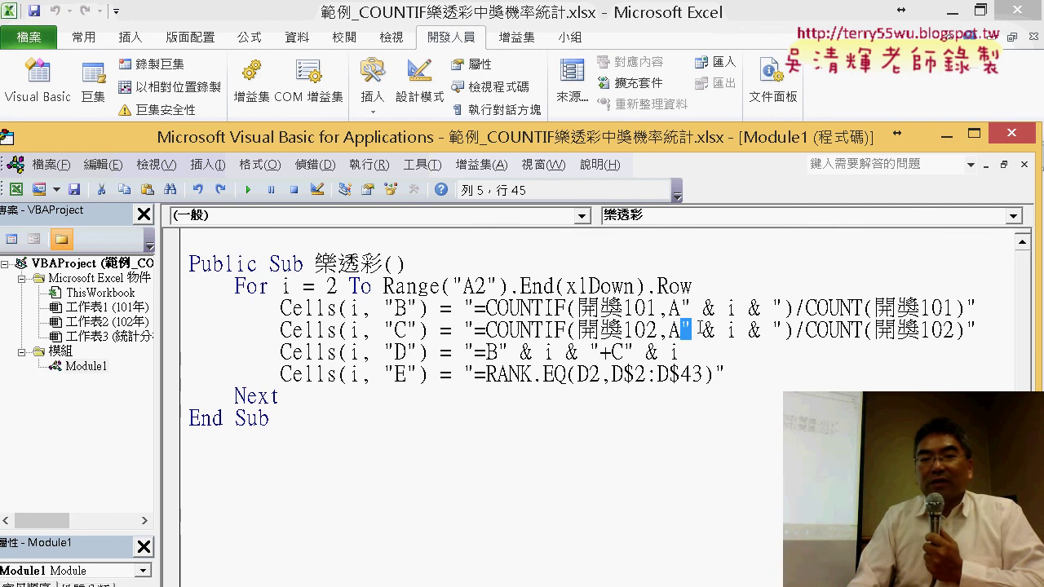
right_click(738, 332)
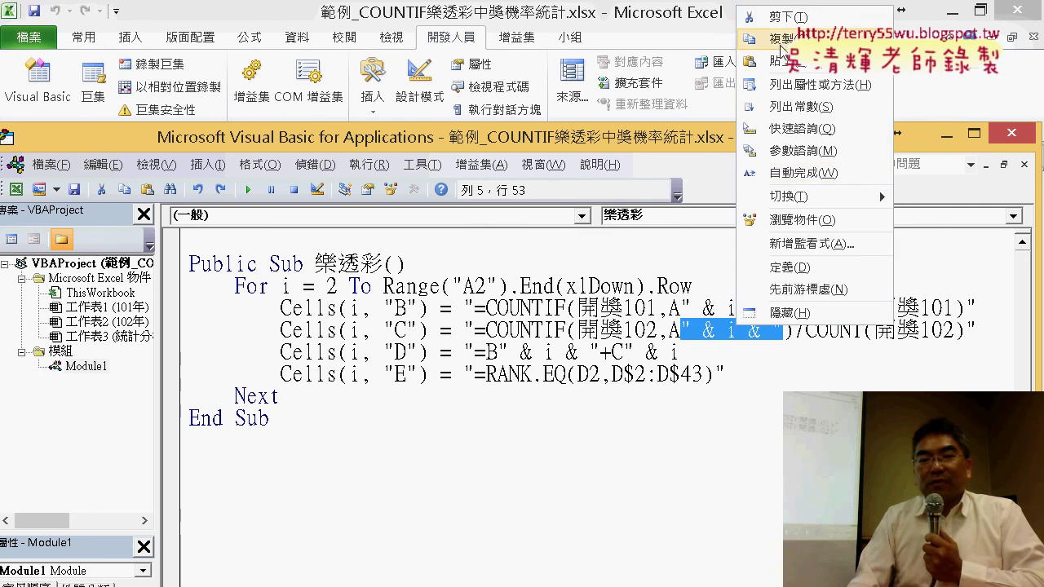
key("Escape")
left_click_drag(588, 374, 600, 375)
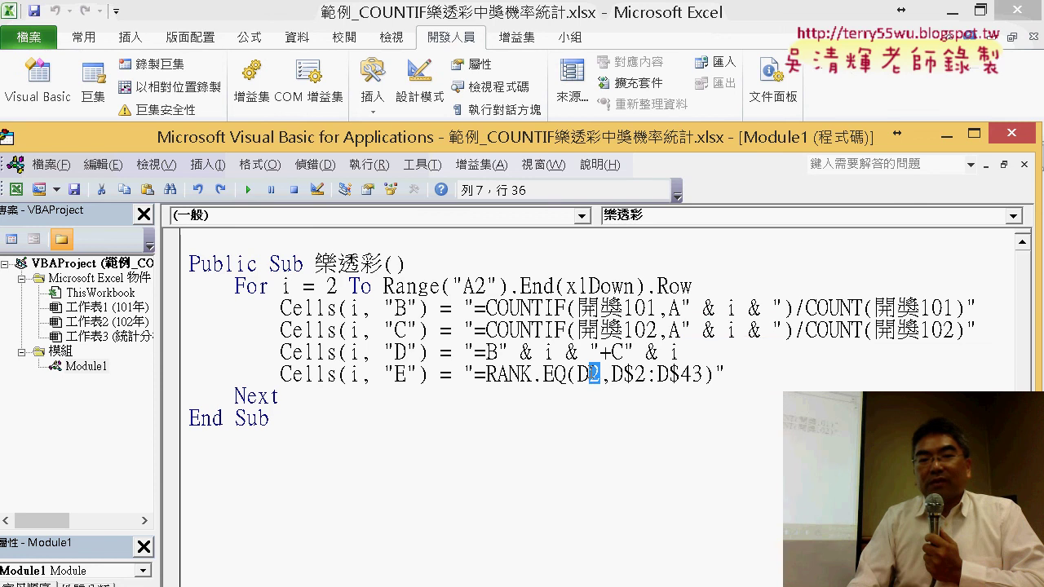
right_click(593, 376)
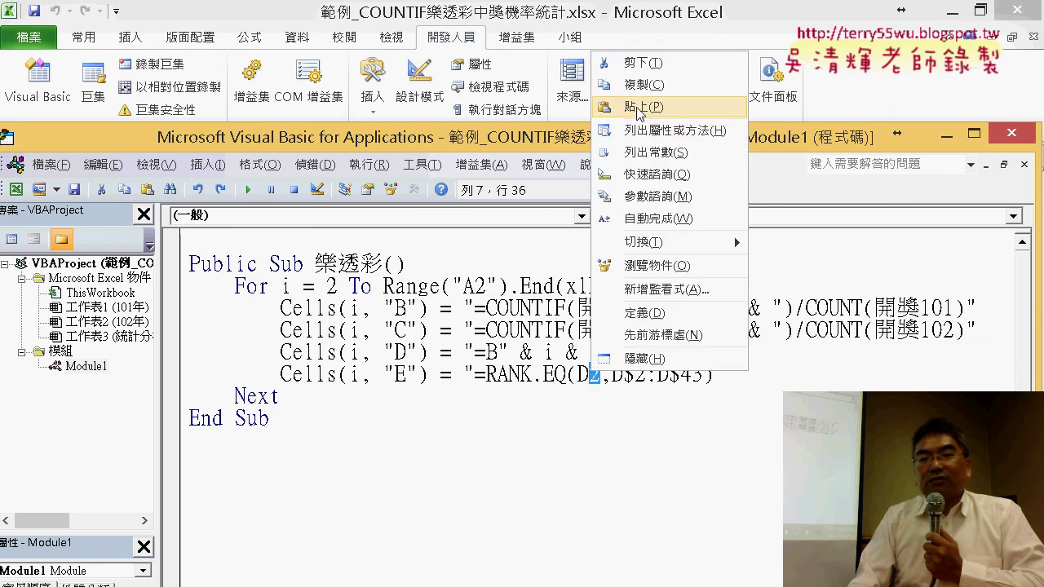
left_click(637, 109)
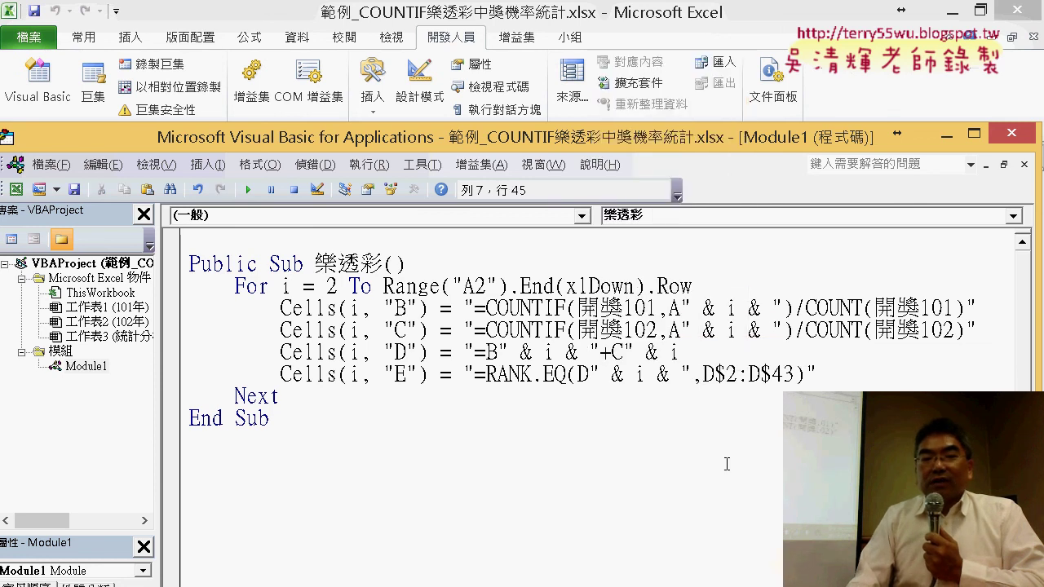
left_click_drag(270, 418, 190, 264)
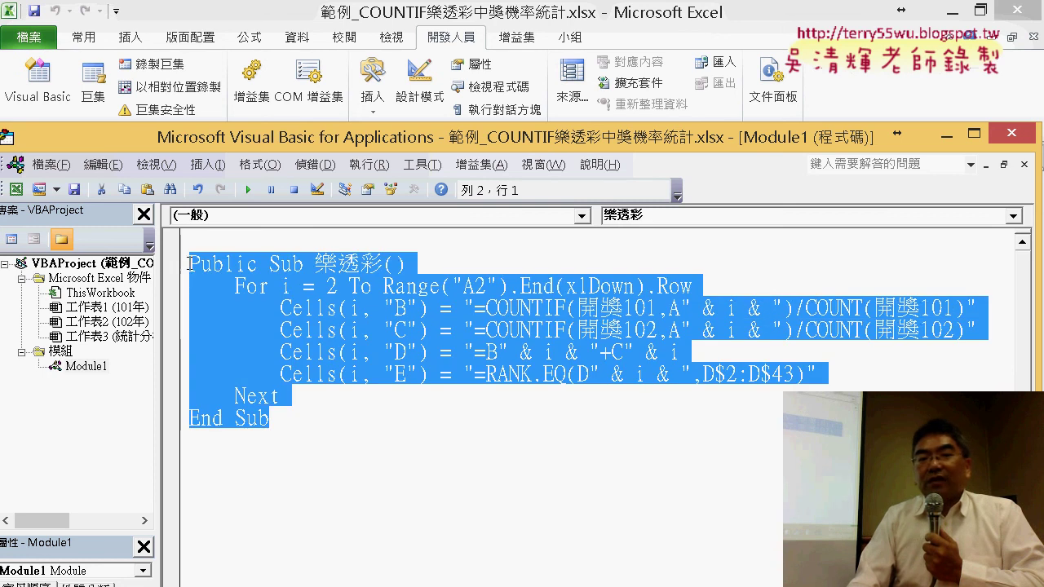
- Duplicate the 樂透彩 macro below End Sub and rename the copy 樂透彩清除
right_click(293, 269)
left_click(327, 303)
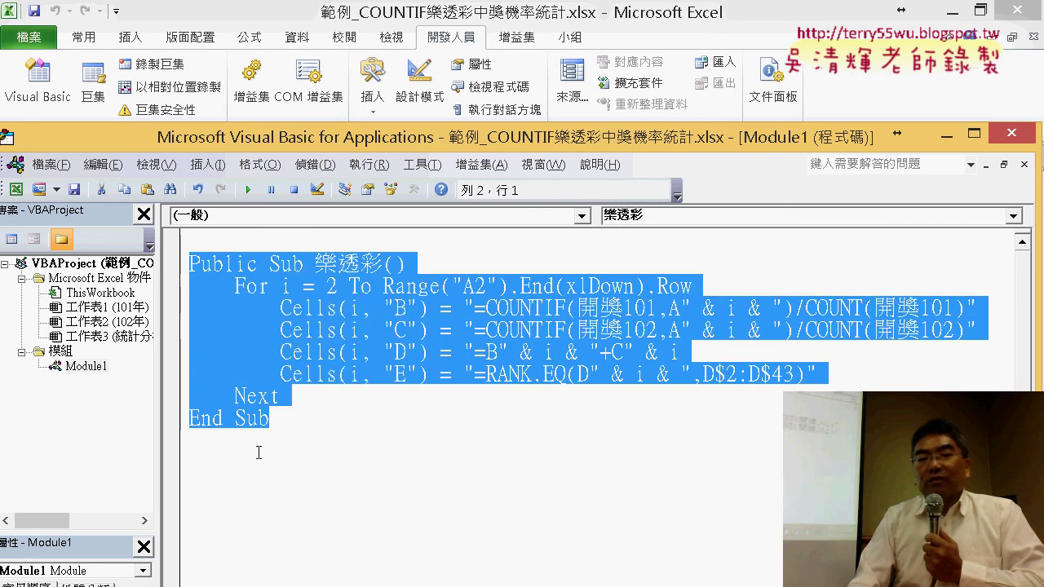
left_click(233, 451)
right_click(238, 453)
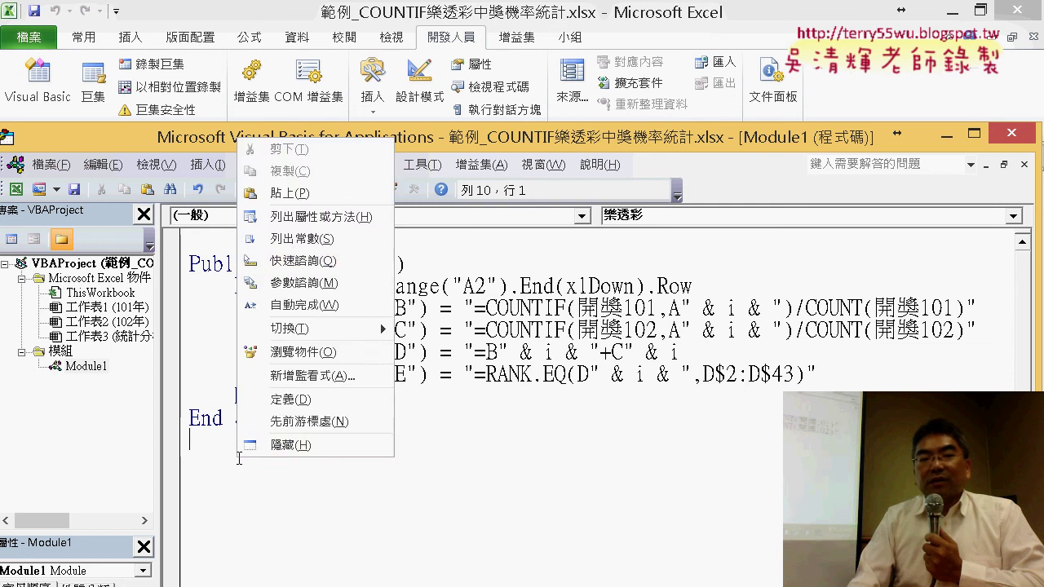
left_click(298, 196)
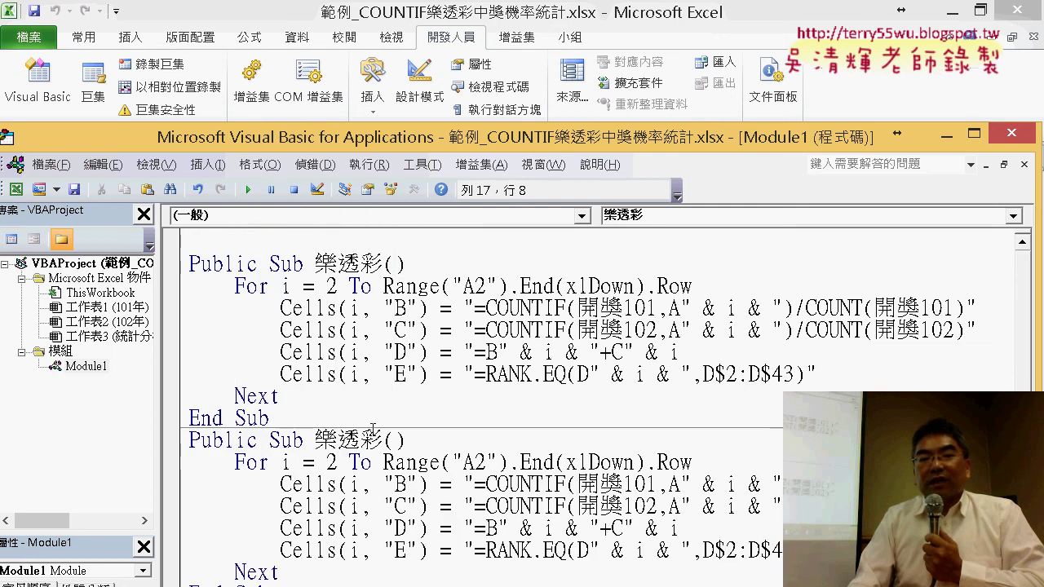
left_click(570, 424)
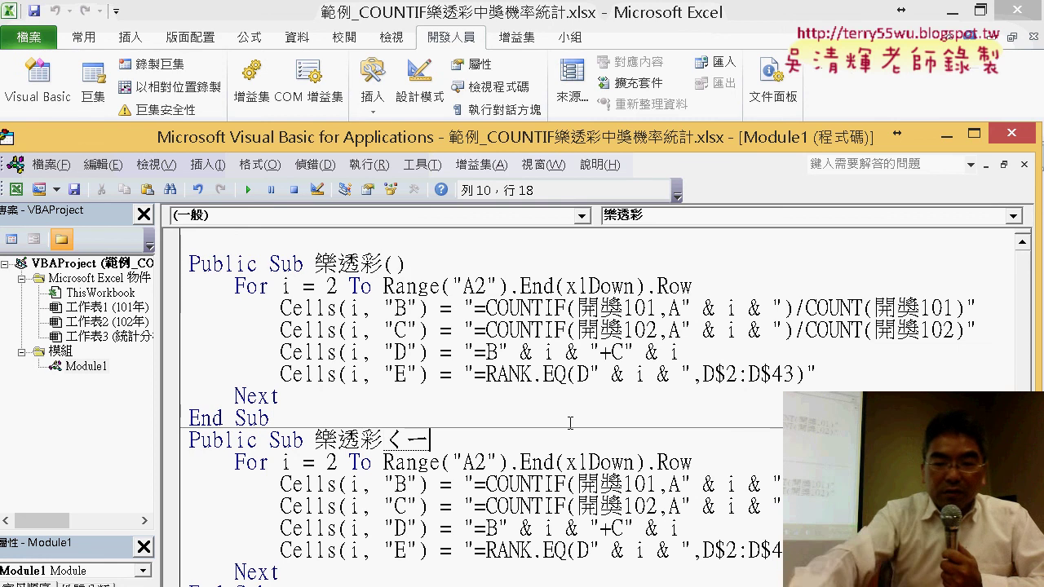
type("清除")
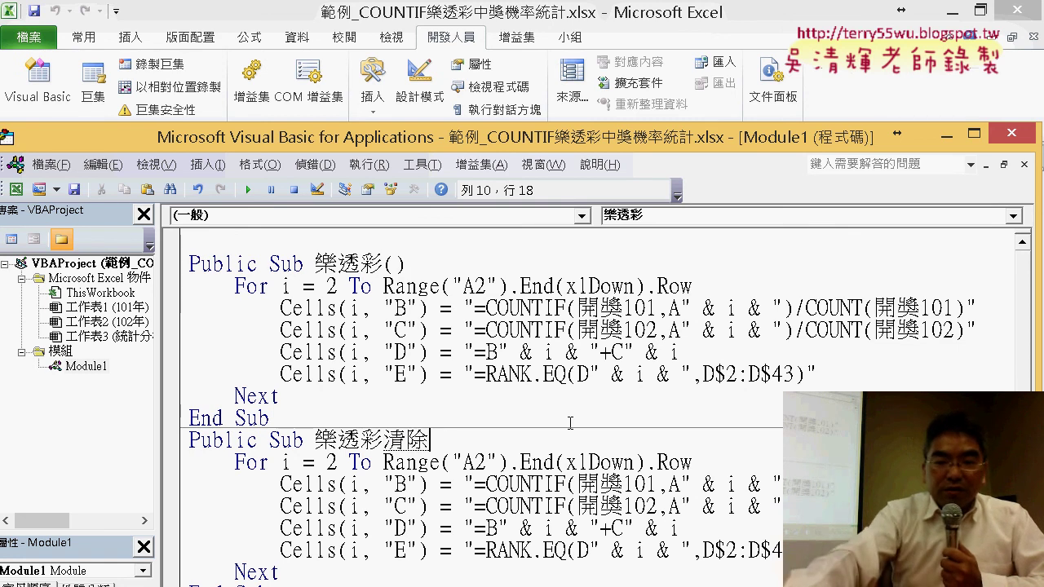
key("Return")
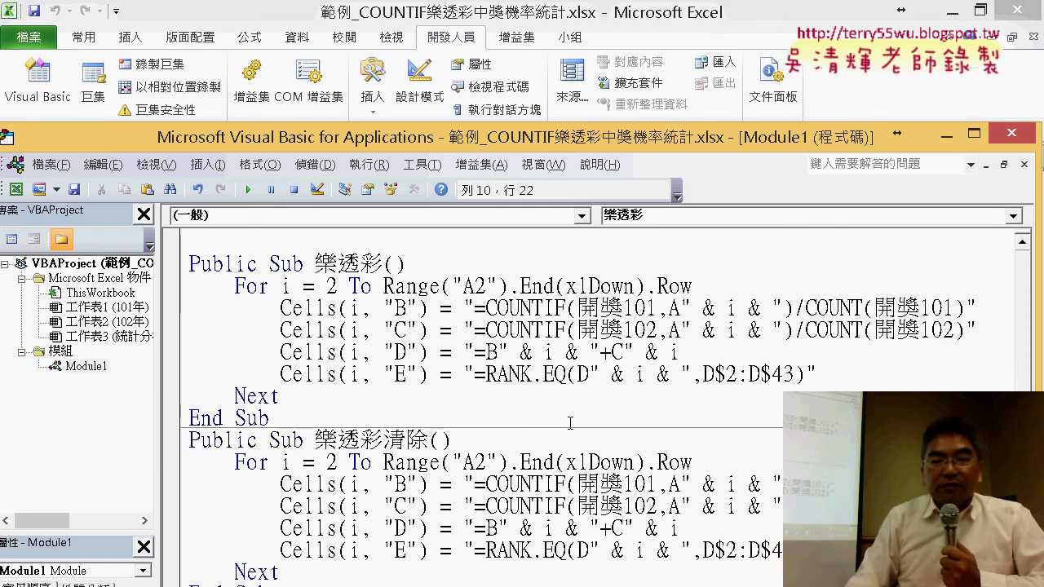
- Replace the copy's column B, C, D and E formulas with empty strings ""
left_click_drag(484, 481, 975, 484)
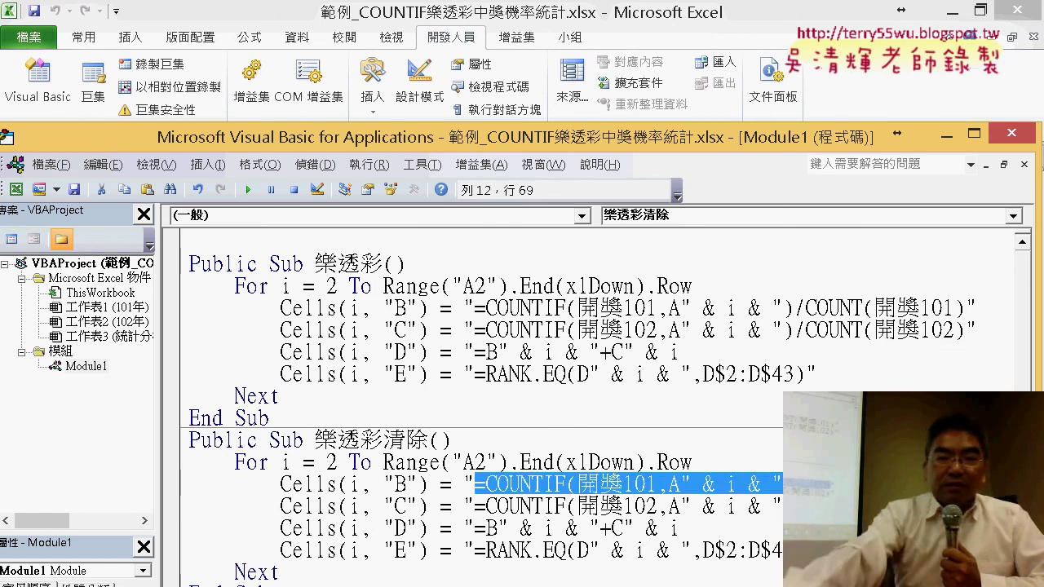
key("Delete")
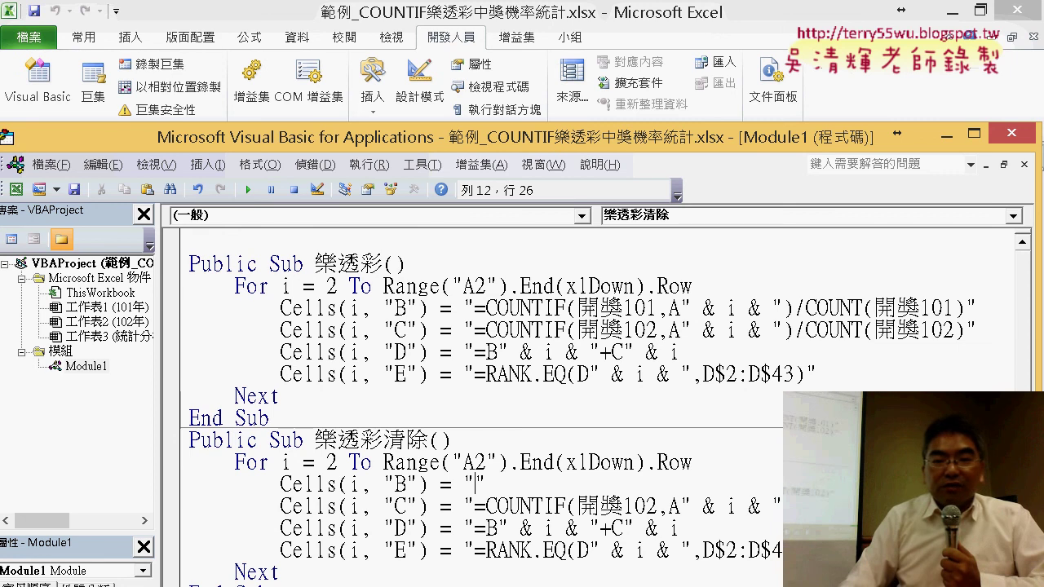
left_click_drag(974, 506, 475, 506)
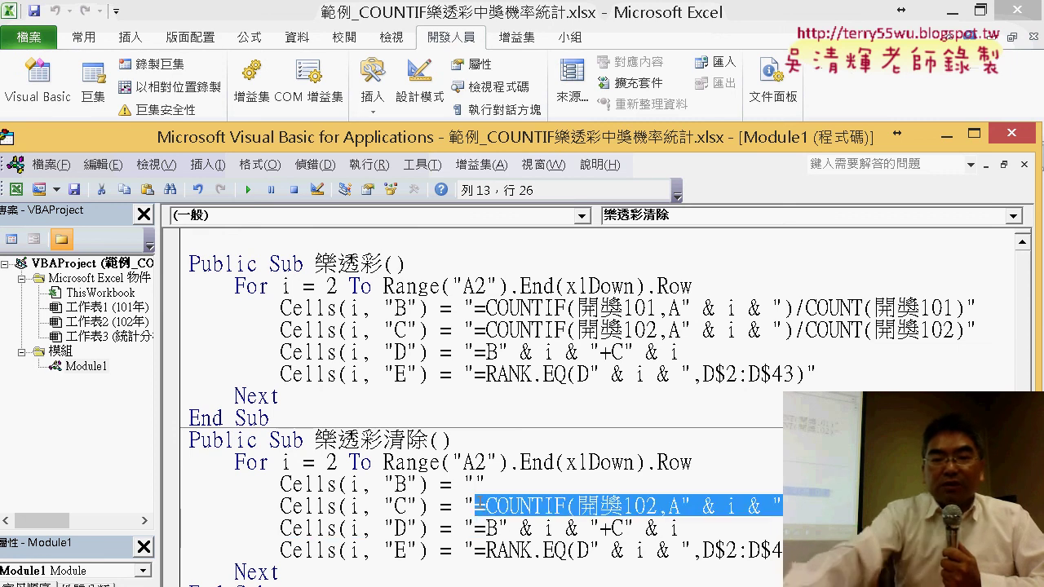
key("Delete")
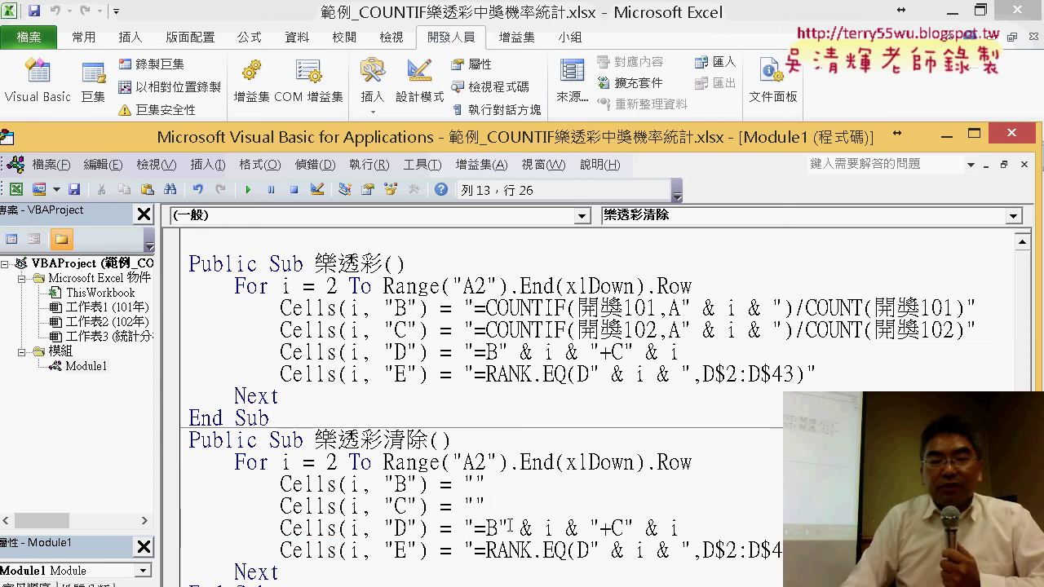
left_click_drag(679, 530, 476, 530)
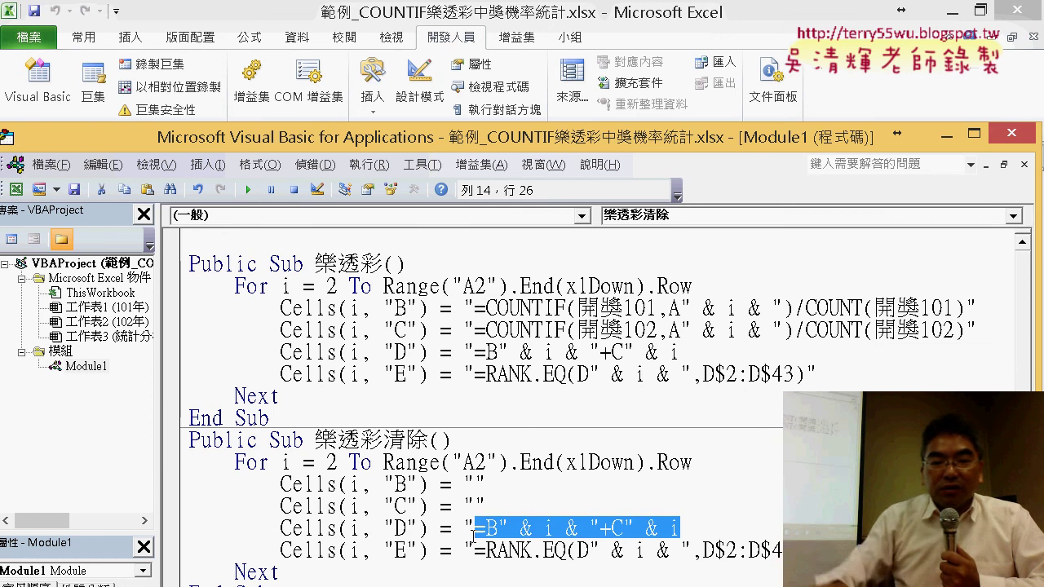
type("\"")
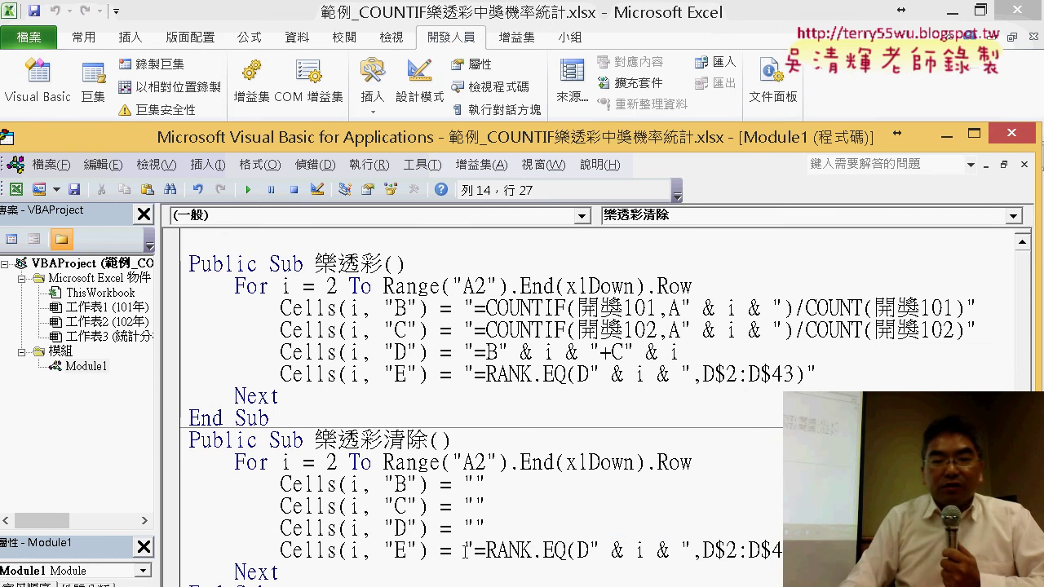
left_click_drag(475, 552, 815, 551)
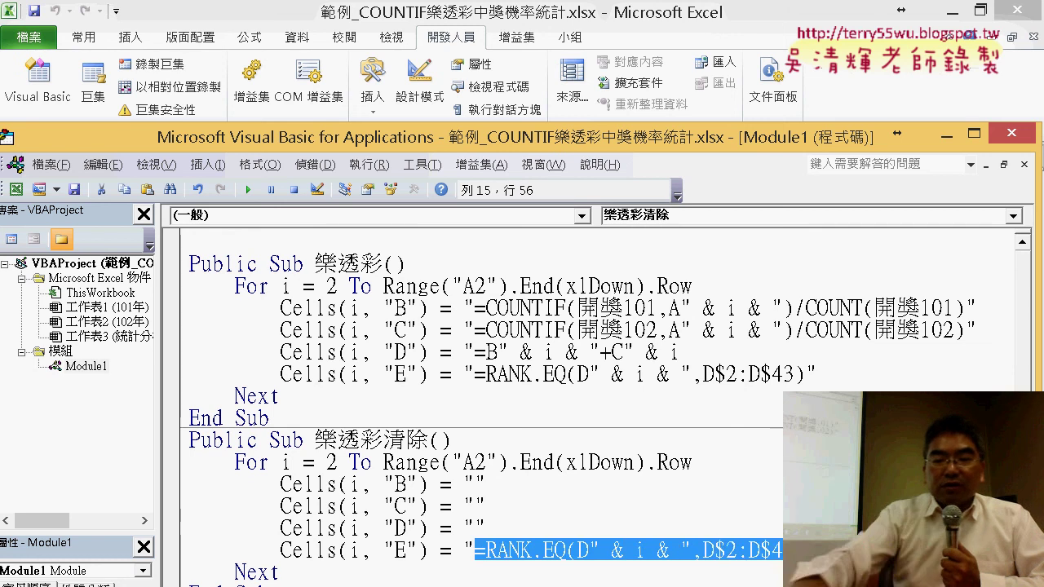
type("\"E\") = \"\"")
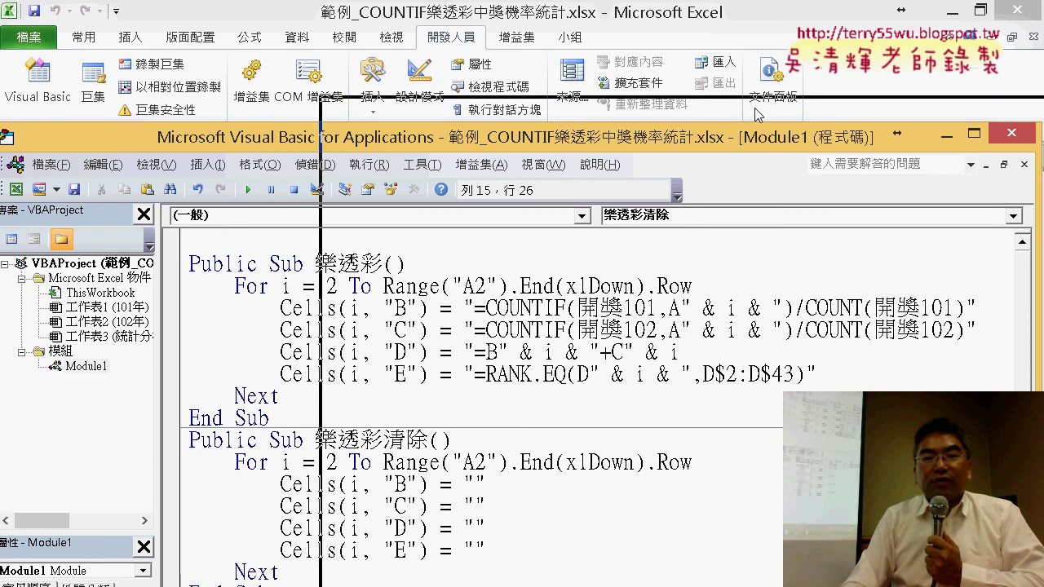
- Run 樂透彩清除 to blank columns B–E, then run 樂透彩 to refill them
mouse_move(383, 150)
left_mouse_down()
mouse_move(617, 115)
mouse_move(678, 74)
left_mouse_up()
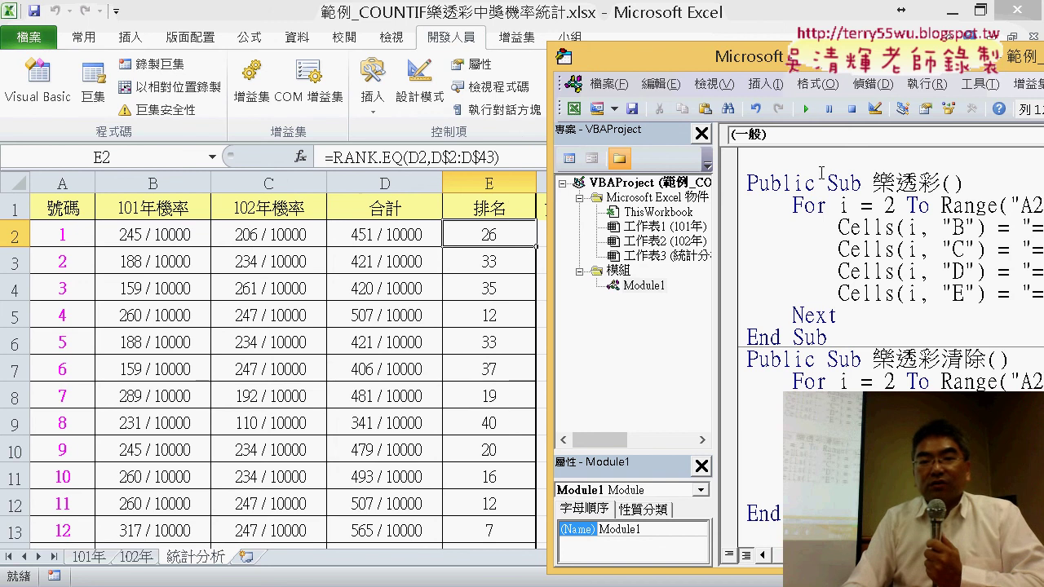
left_click(806, 111)
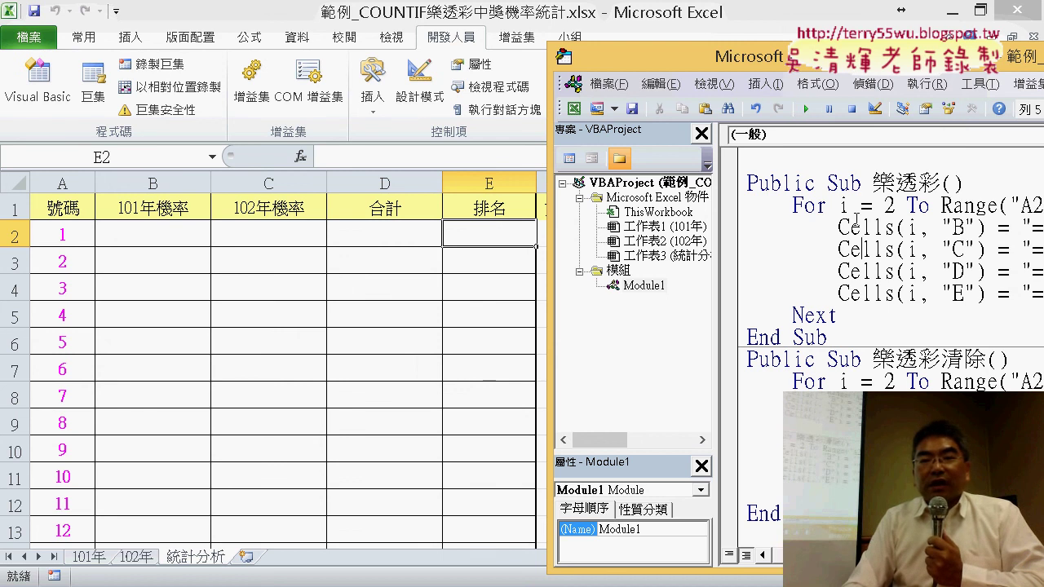
left_click(807, 109)
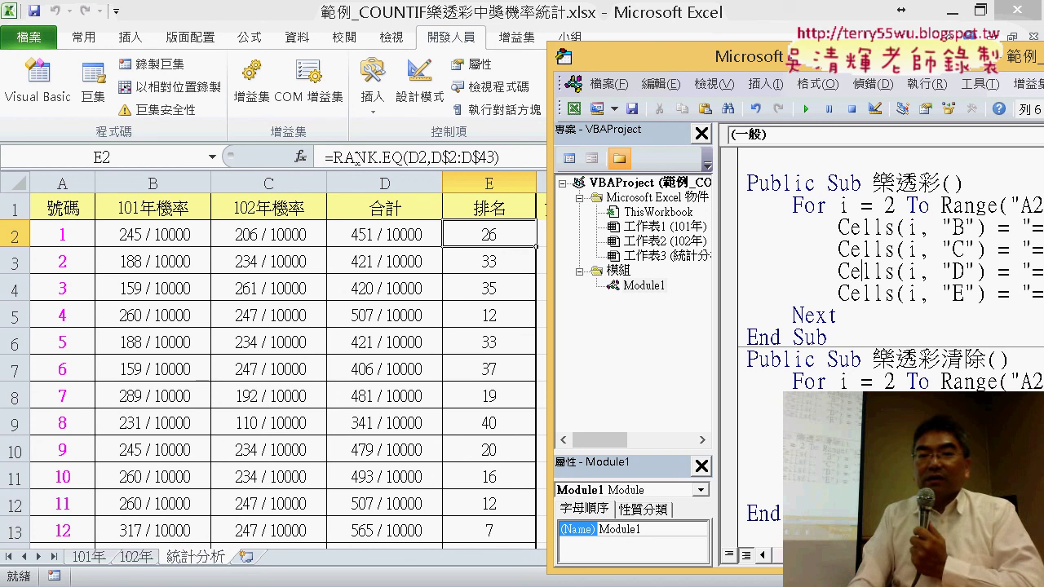
left_click_drag(624, 66, 253, 47)
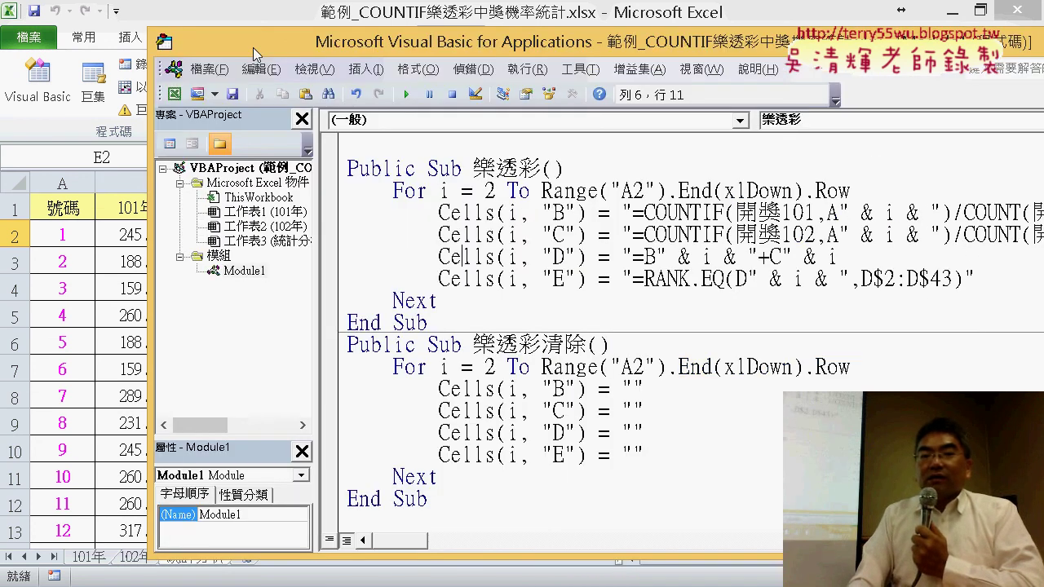